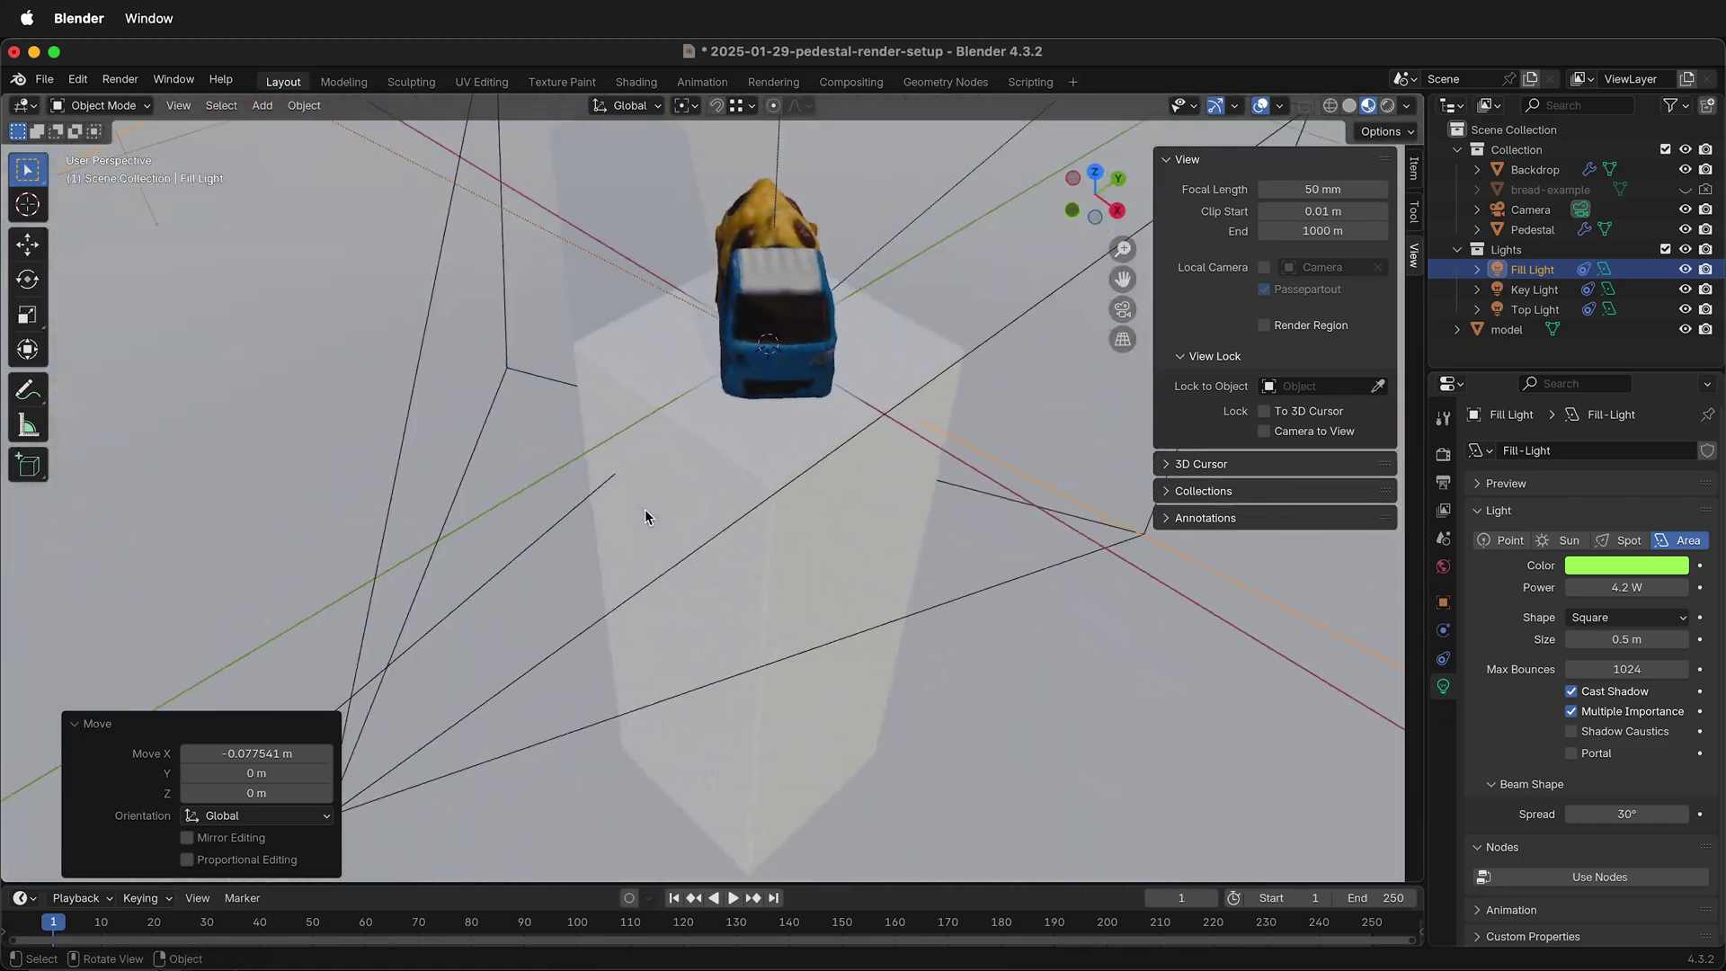
View the truck on the pedestal through the scene camera and select the Key Light
key("KP_0")
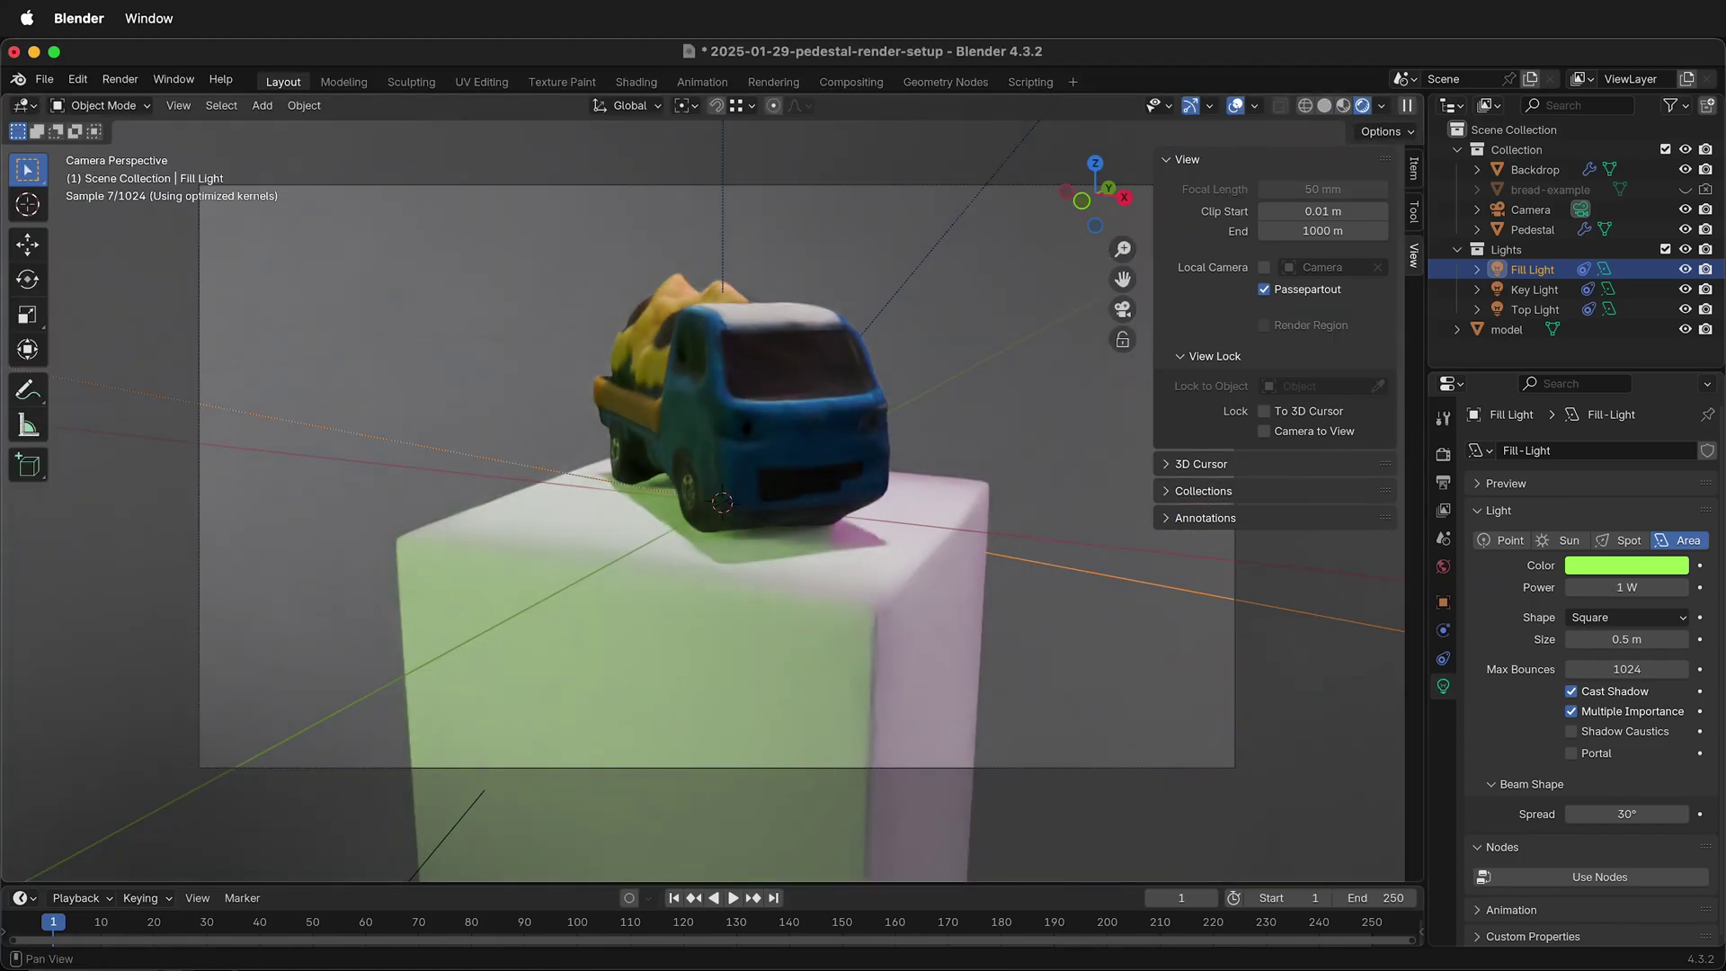
left_click(1533, 289)
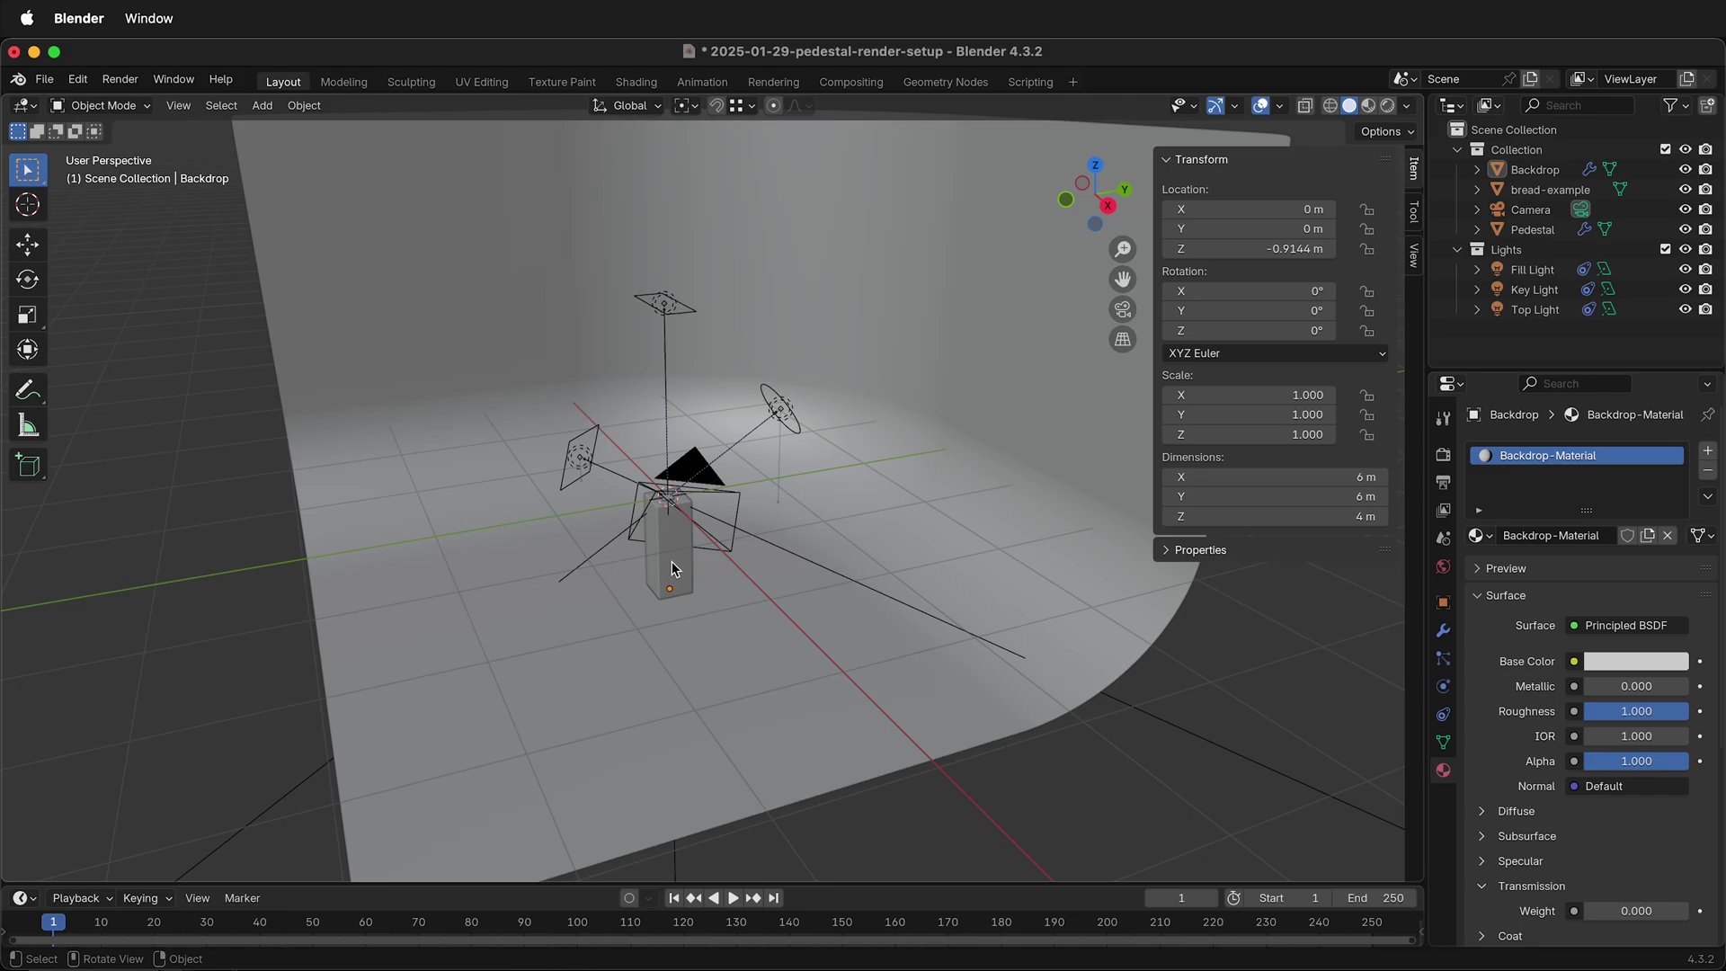
Inspect the studio scene in Material Preview and Rendered shading, and return to Solid shading
scroll(672, 567, "down", 5)
scroll(671, 566, "up", 10)
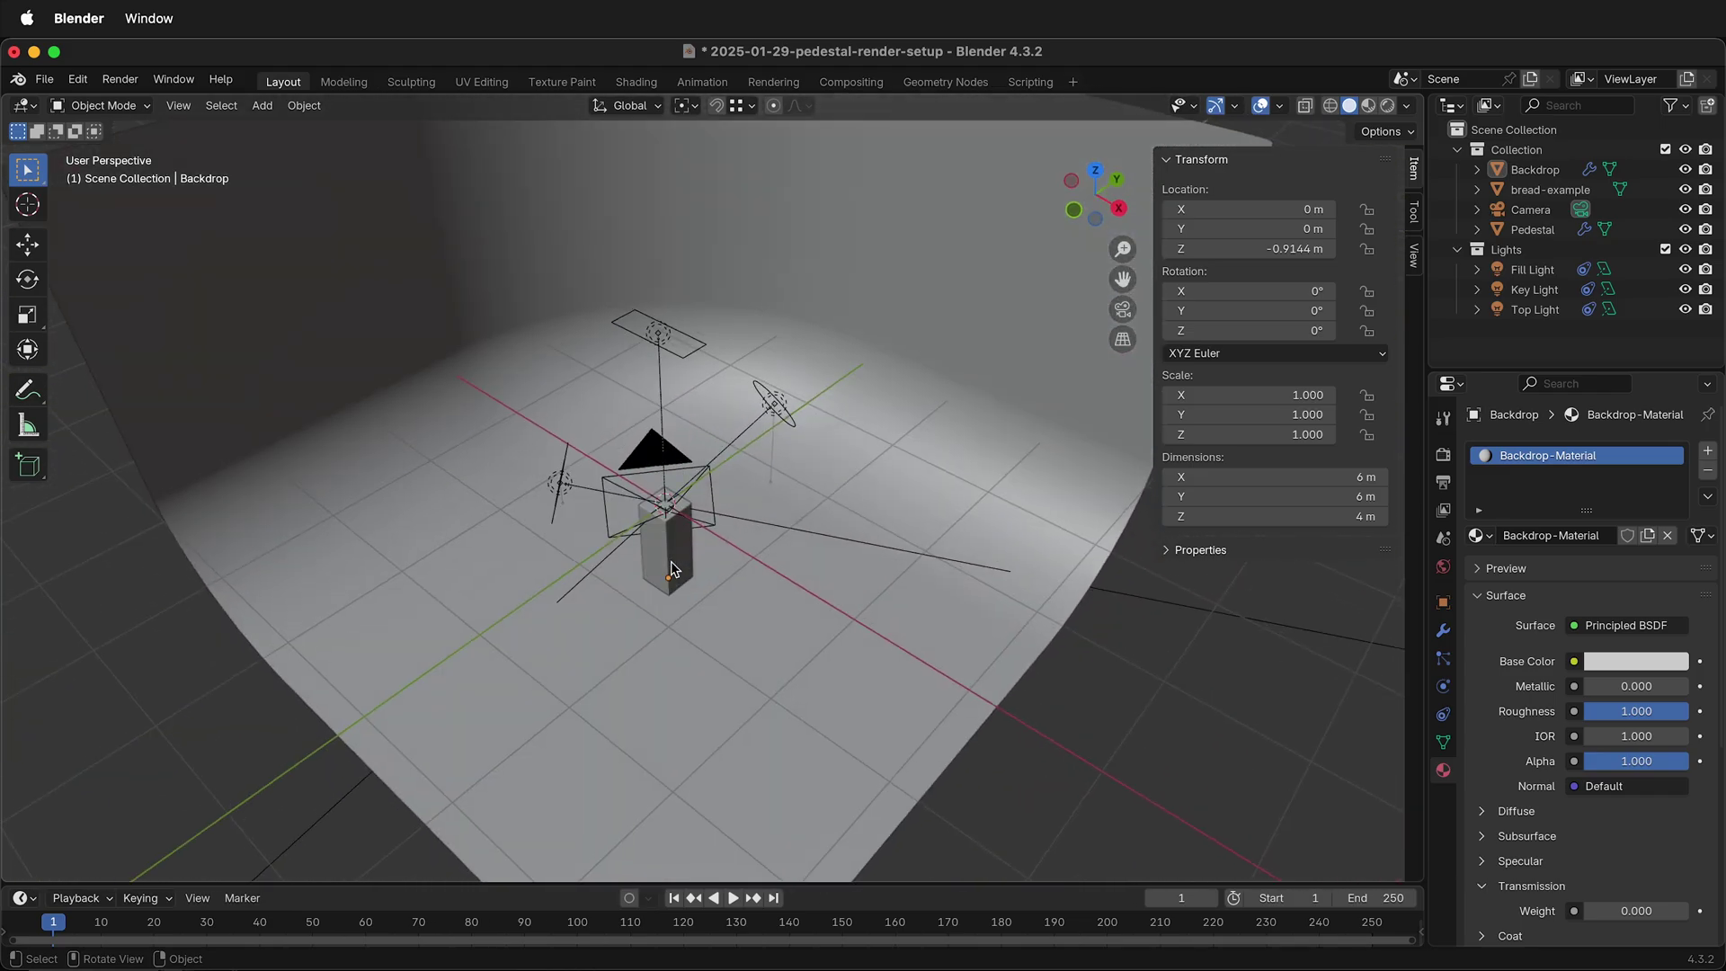
scroll(672, 568, "up", 5)
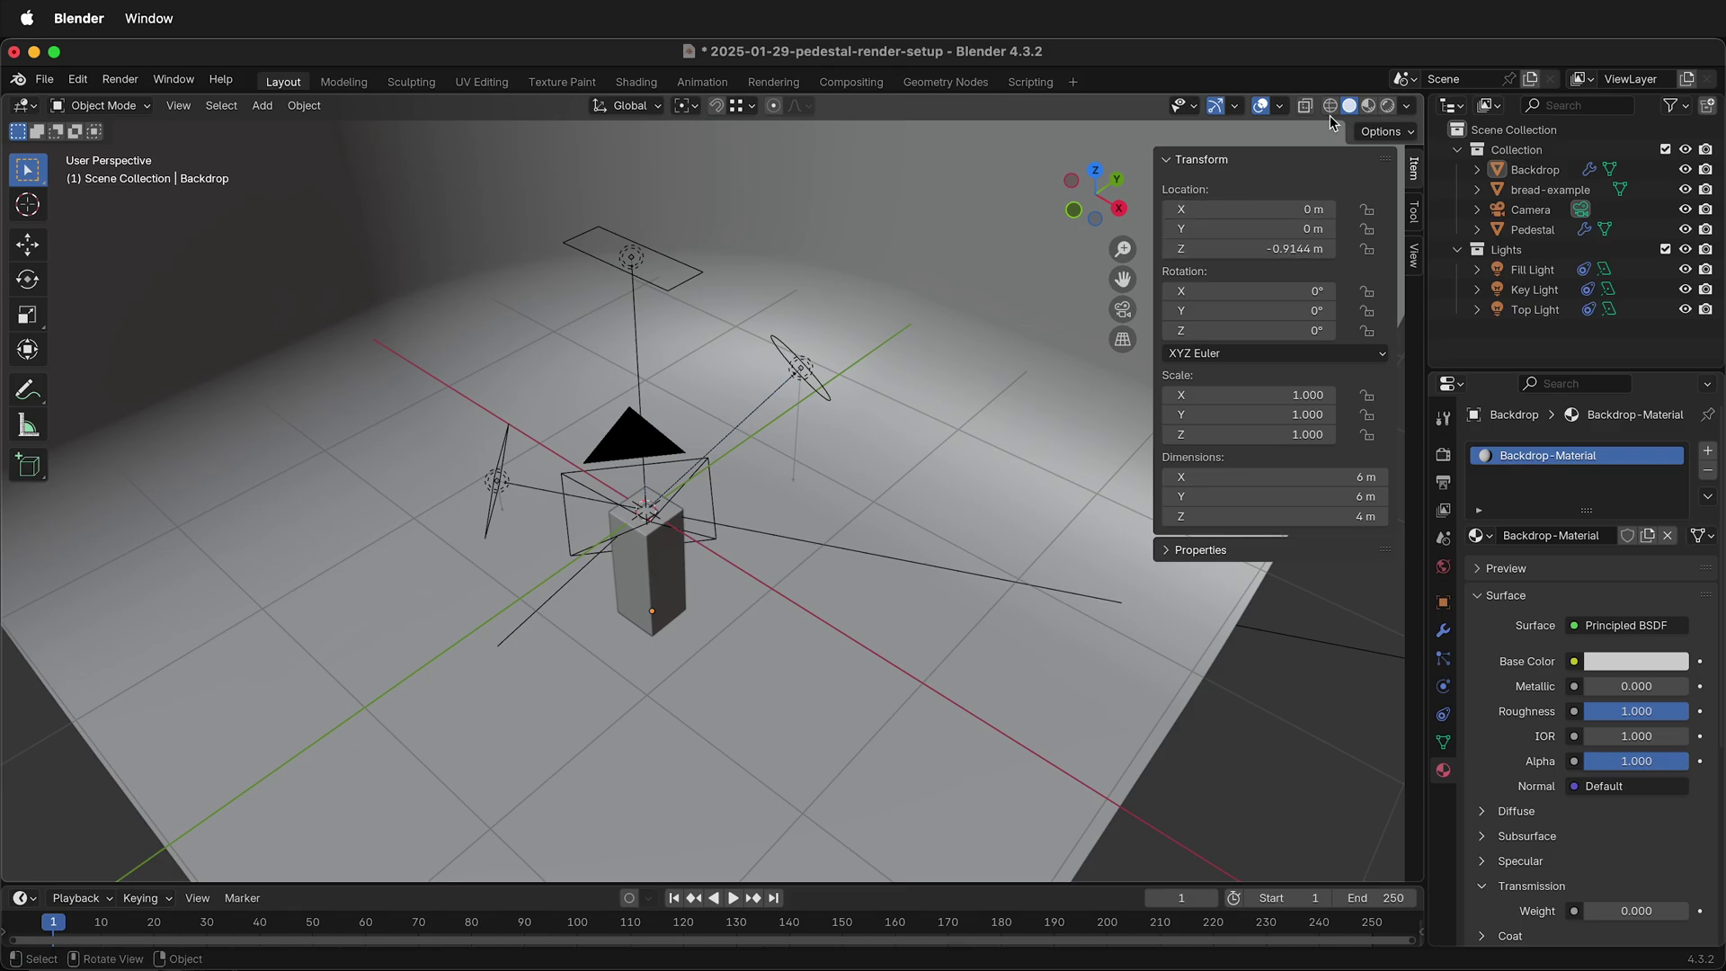
left_click(1369, 108)
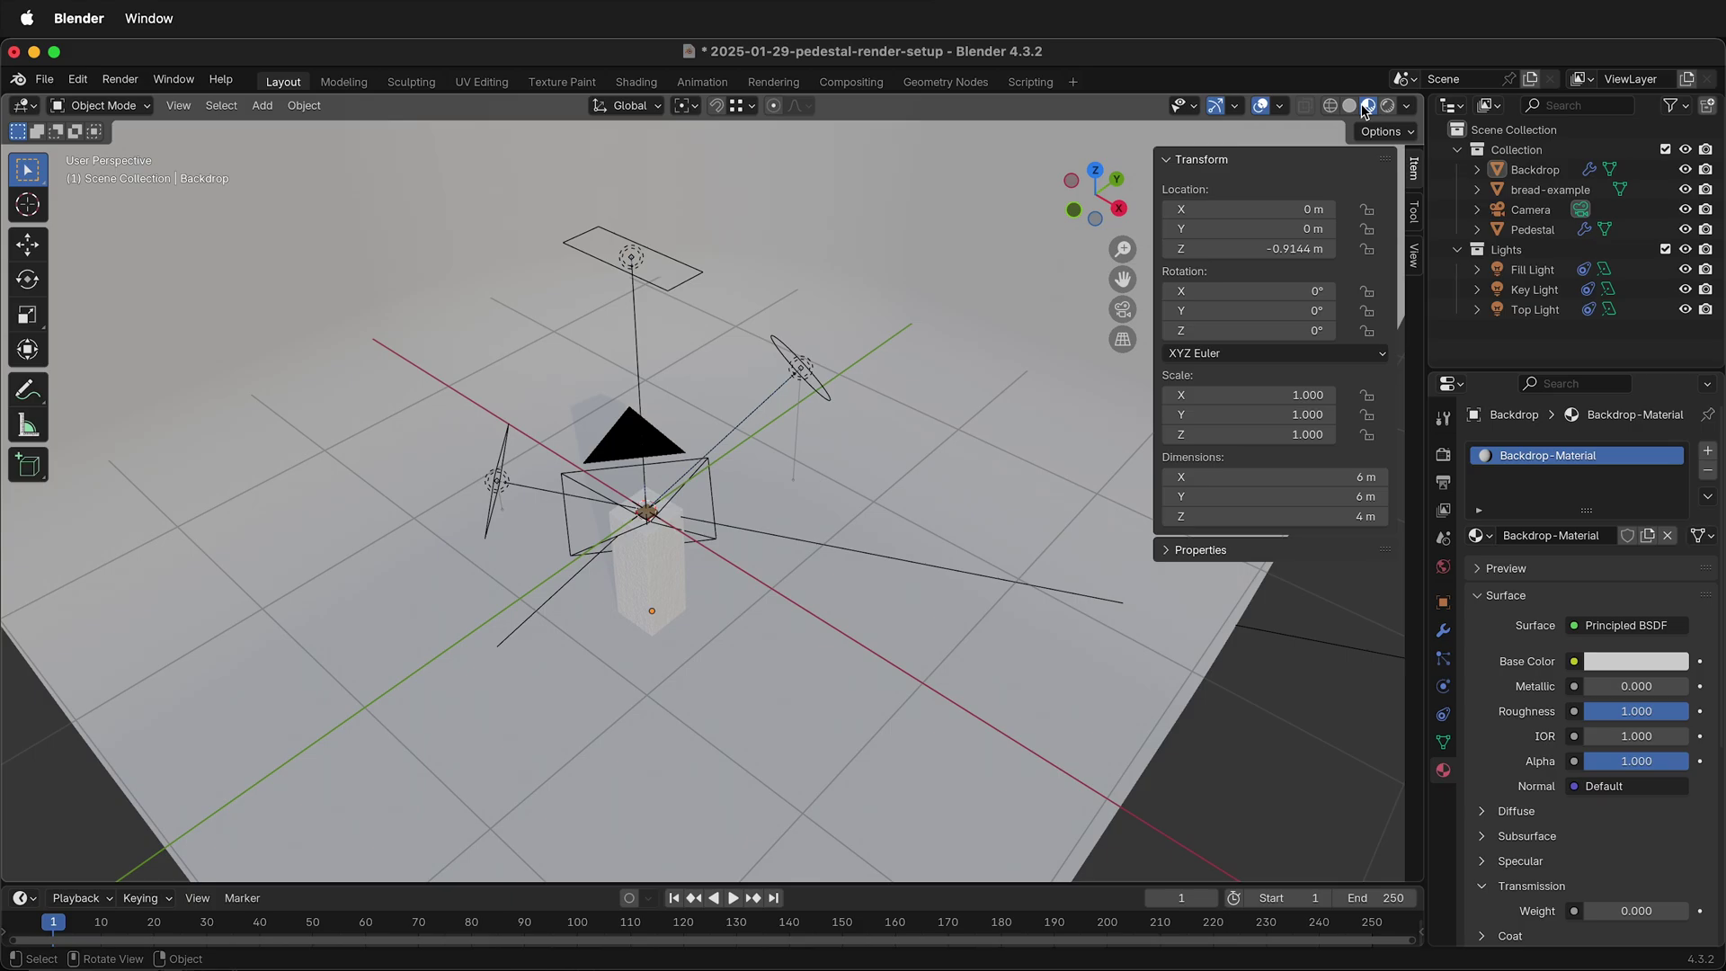
left_click(1389, 106)
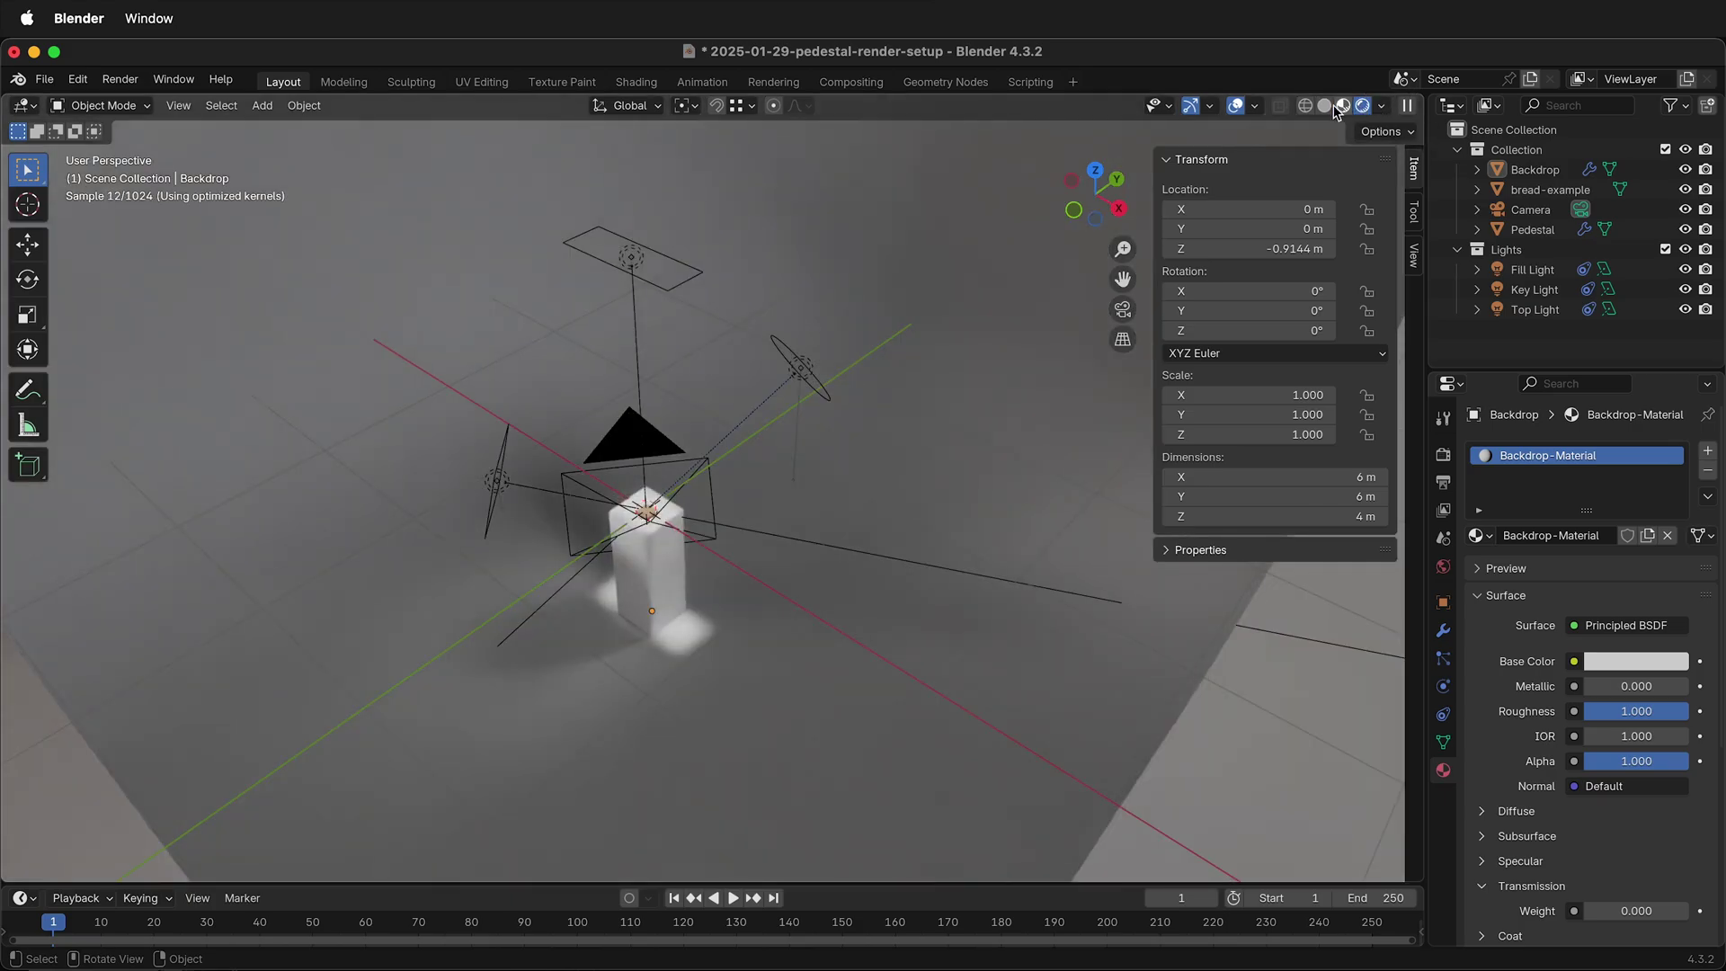
left_click(1326, 107)
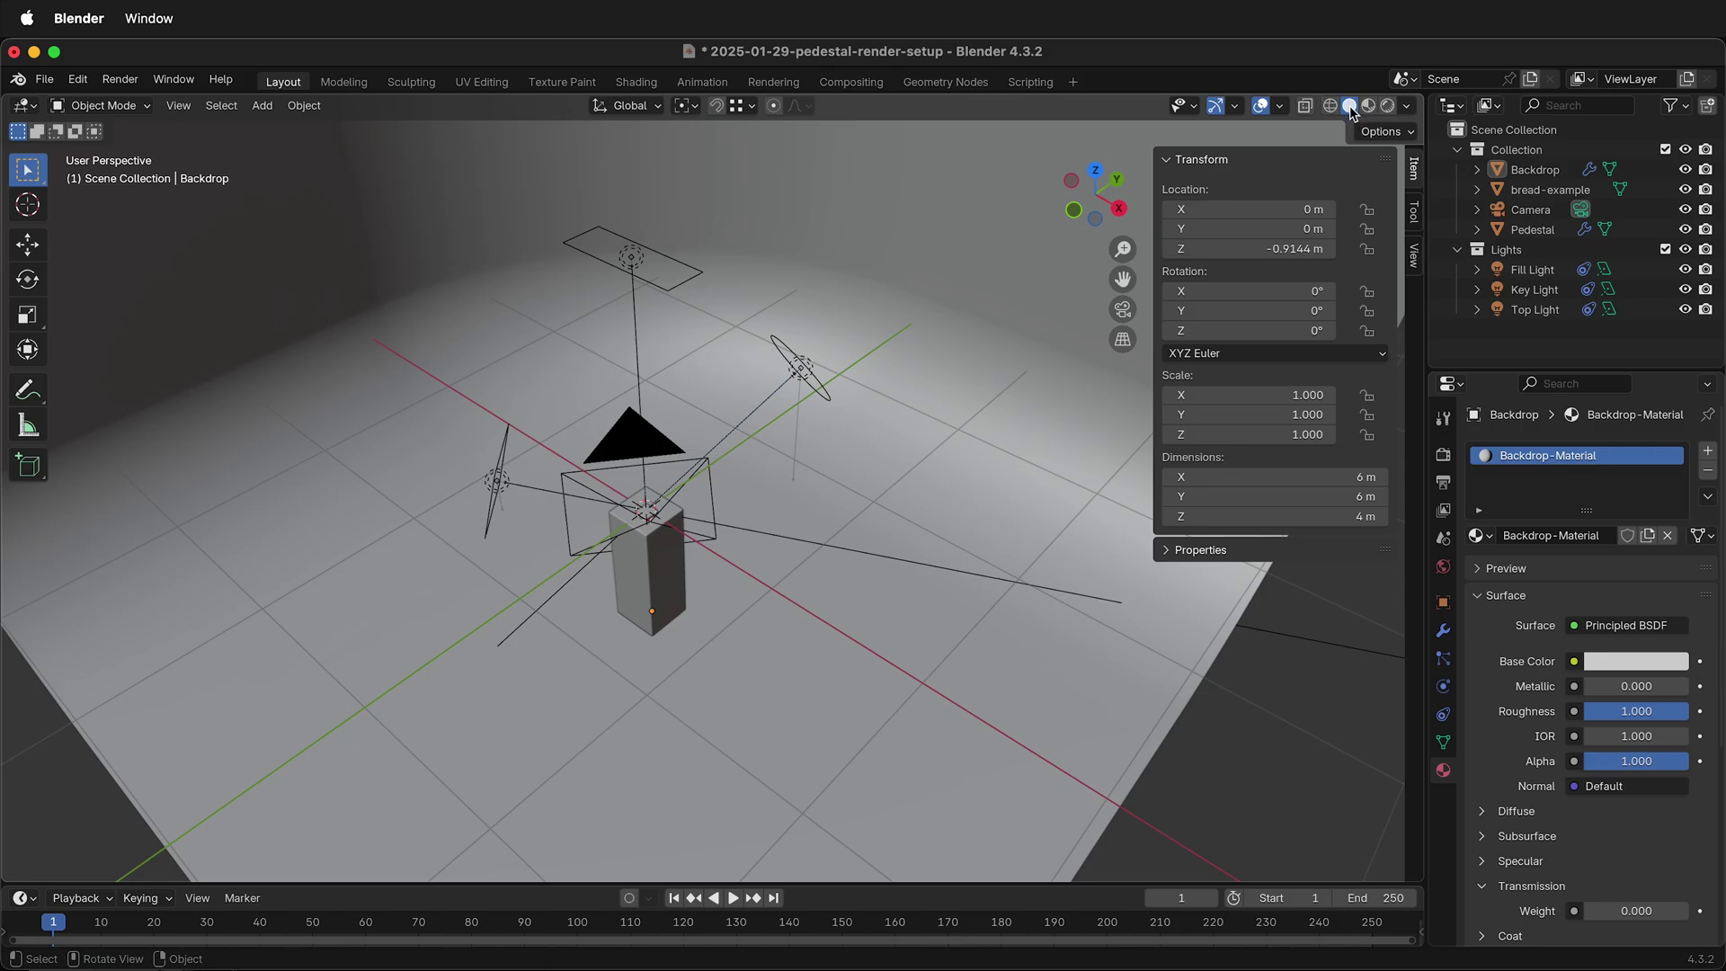
Collapse and expand the Backdrop's transform values, toggle the 3D viewport's sidebar, and leave it hidden
left_click(1174, 162)
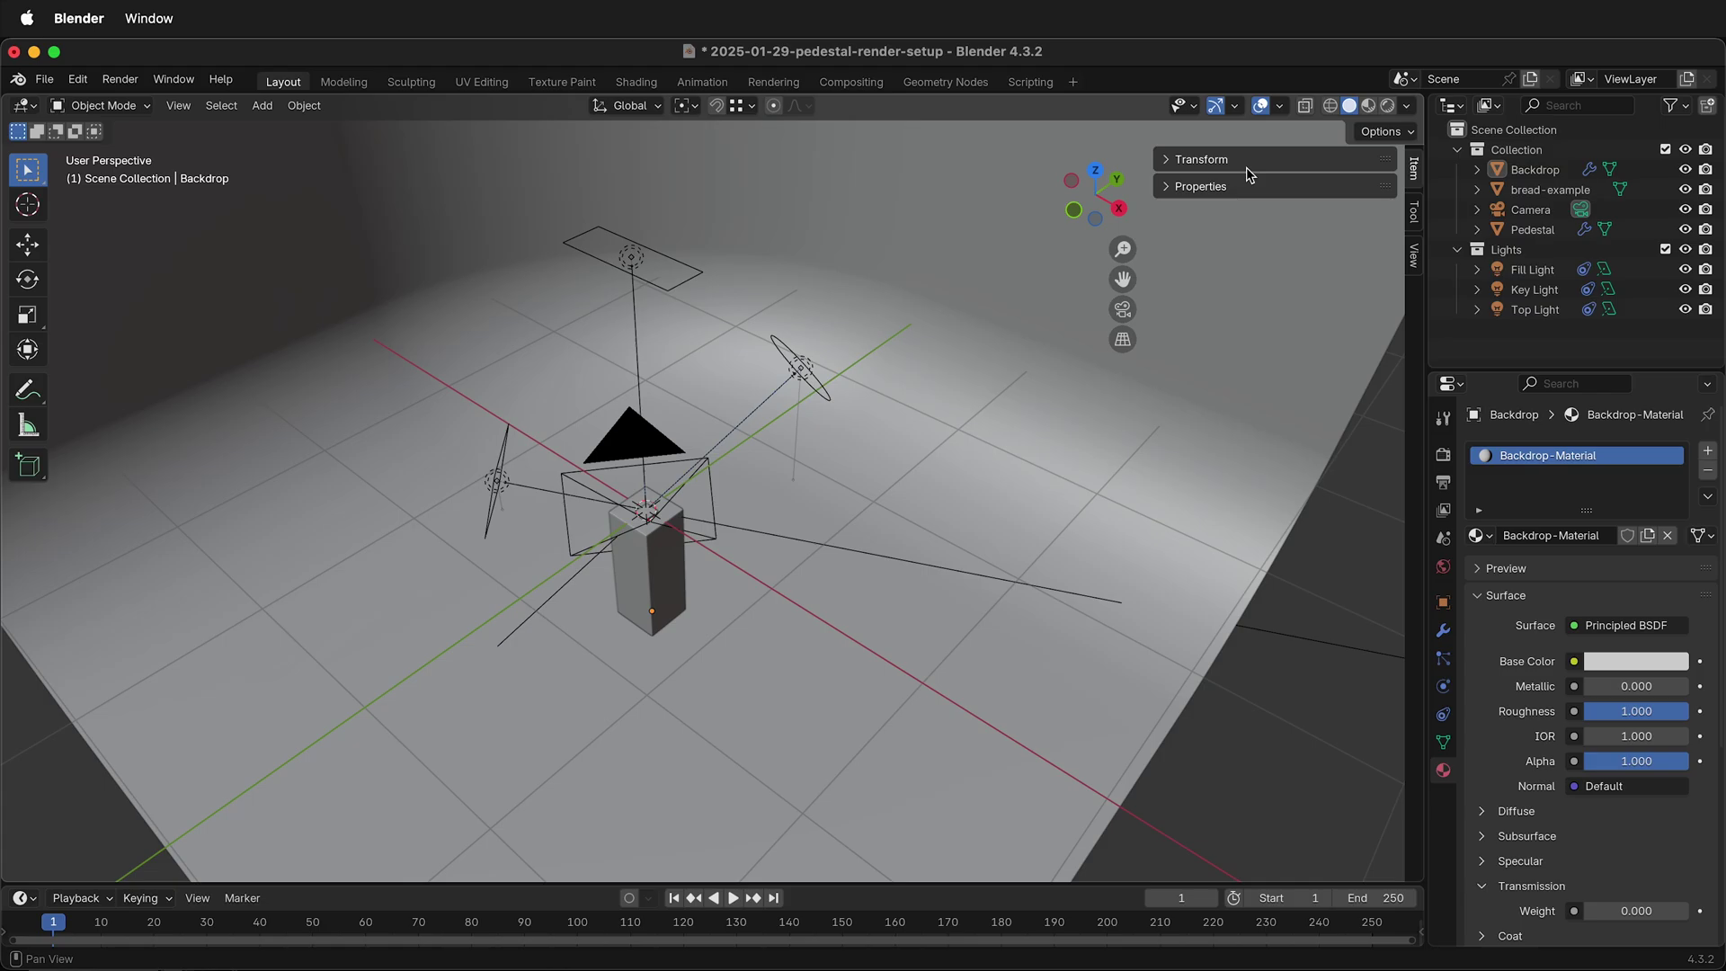
left_click(1174, 160)
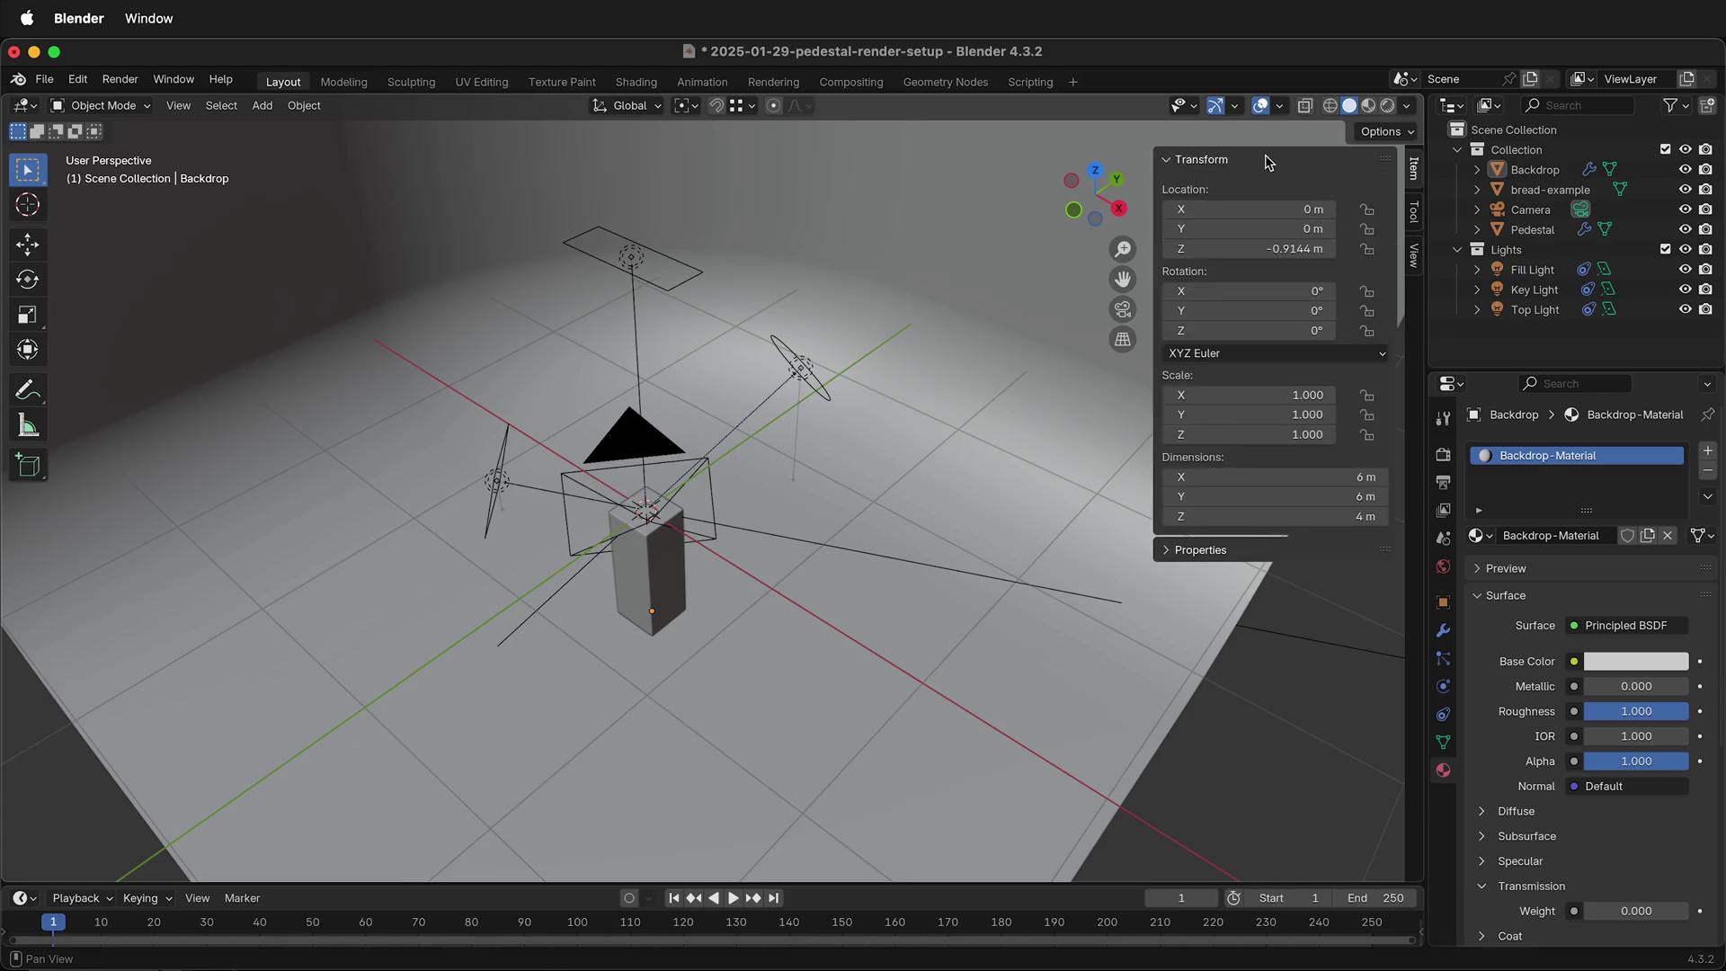
key("n")
key("n")
key("n")
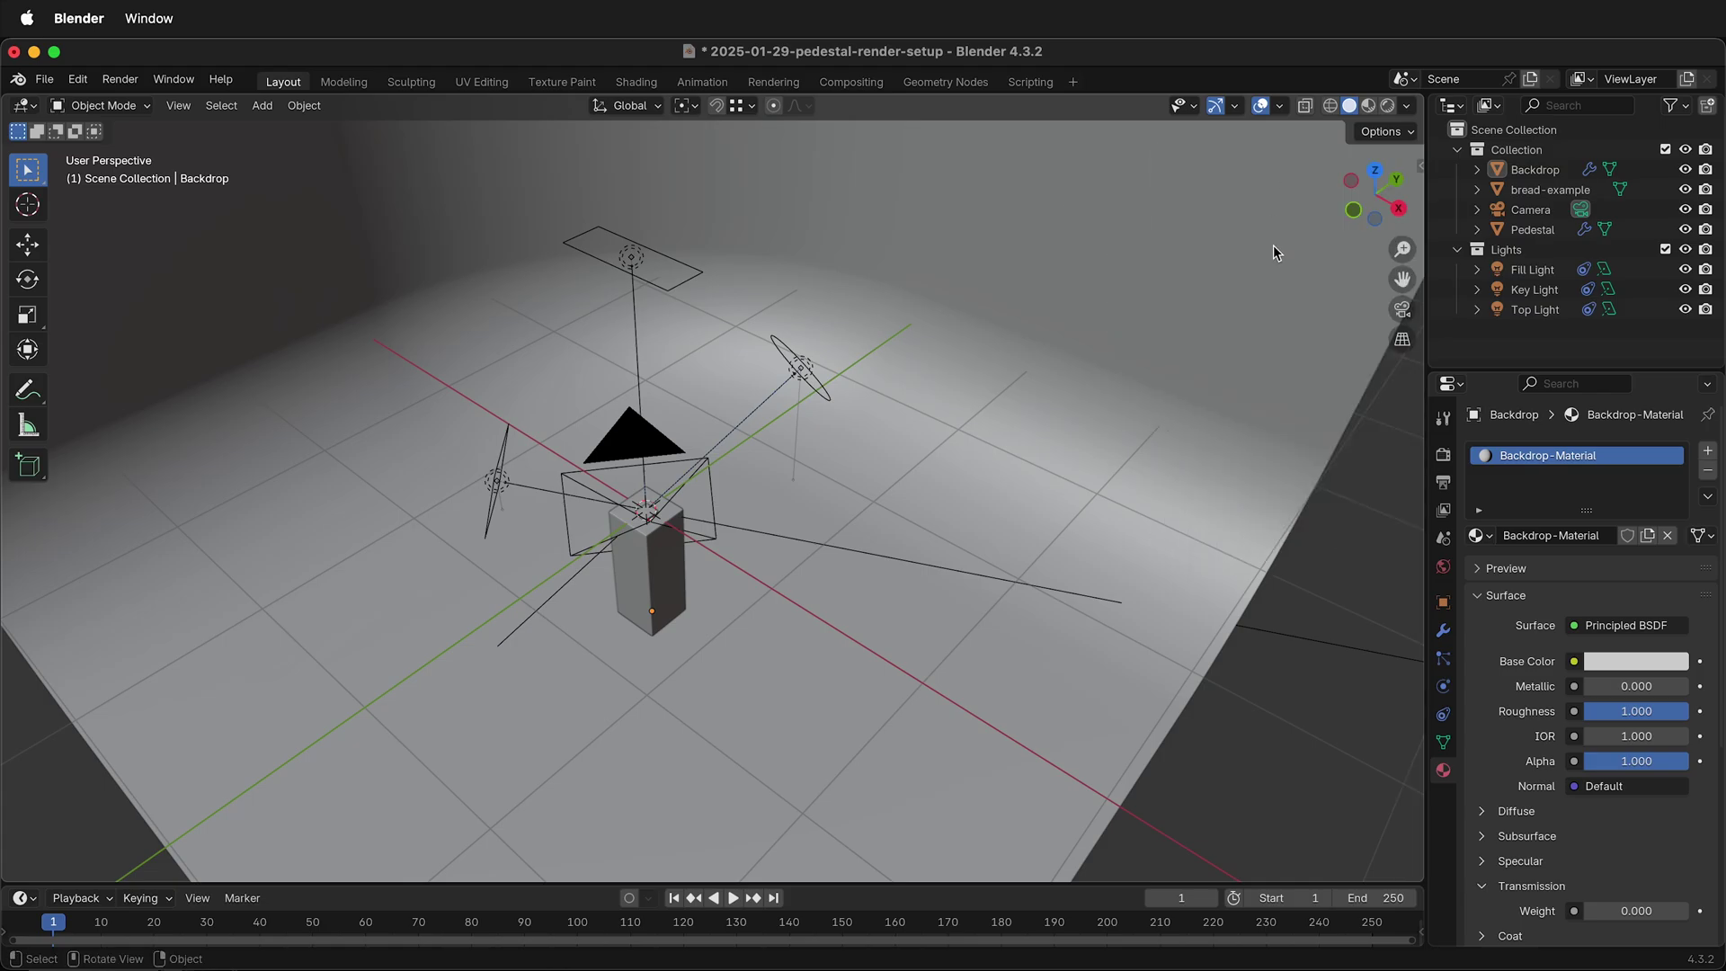
left_click(1421, 166)
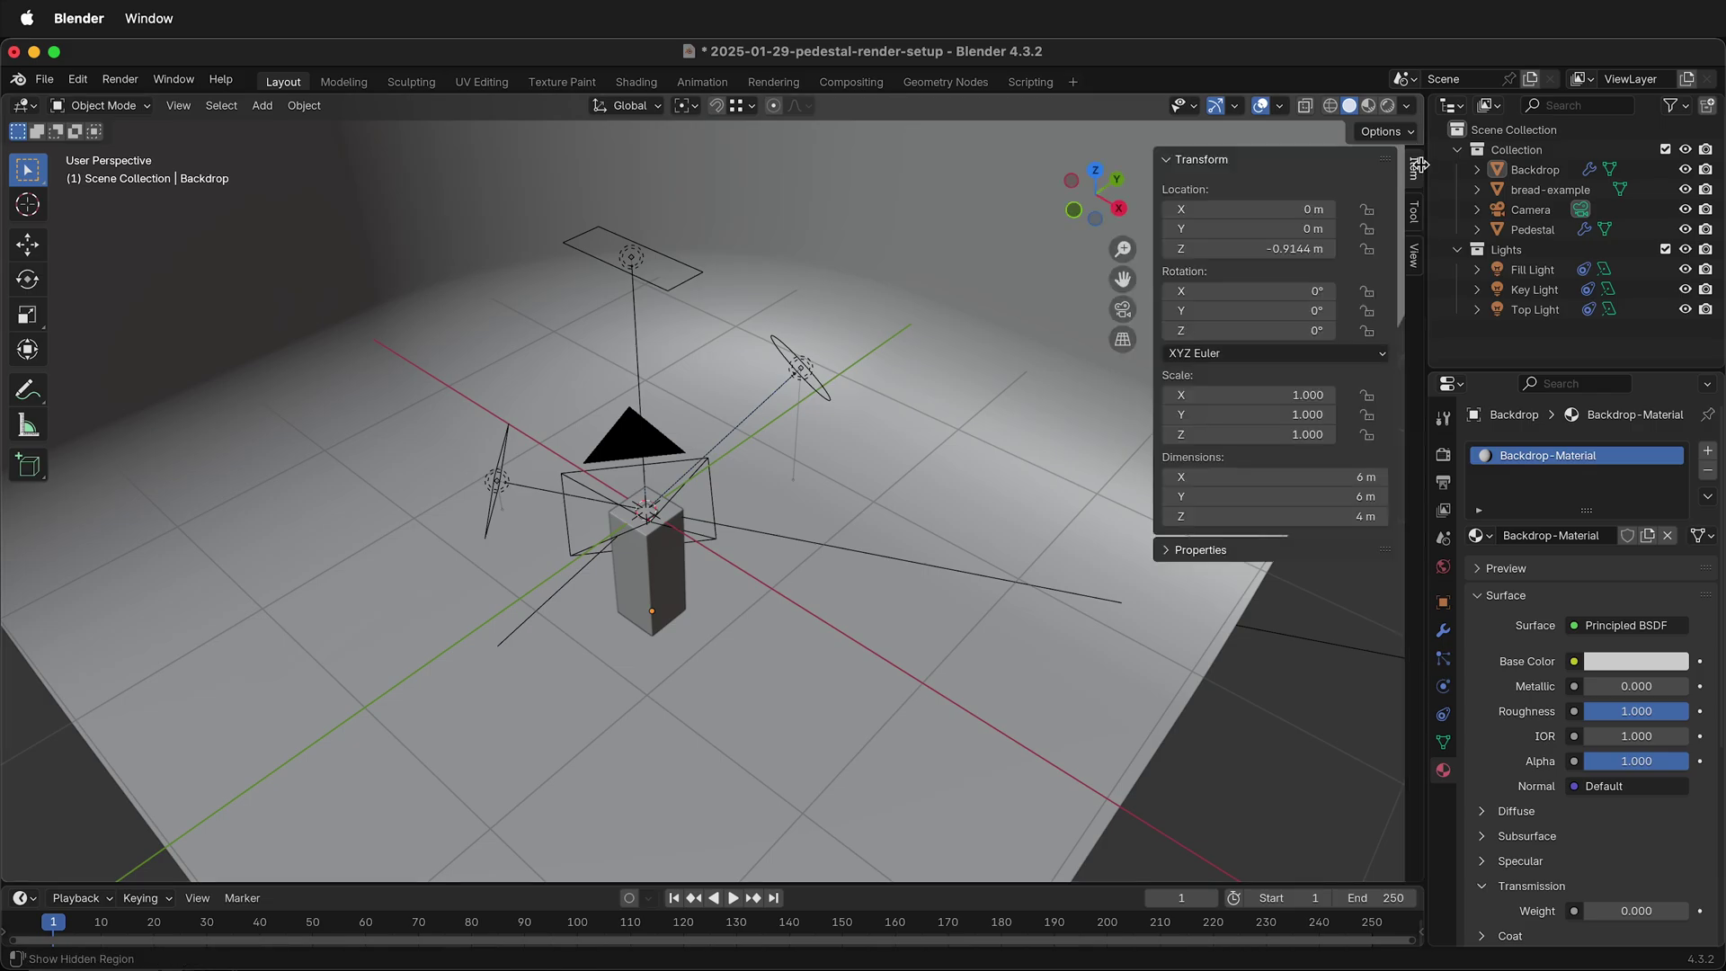
key("n")
key("n")
key("n")
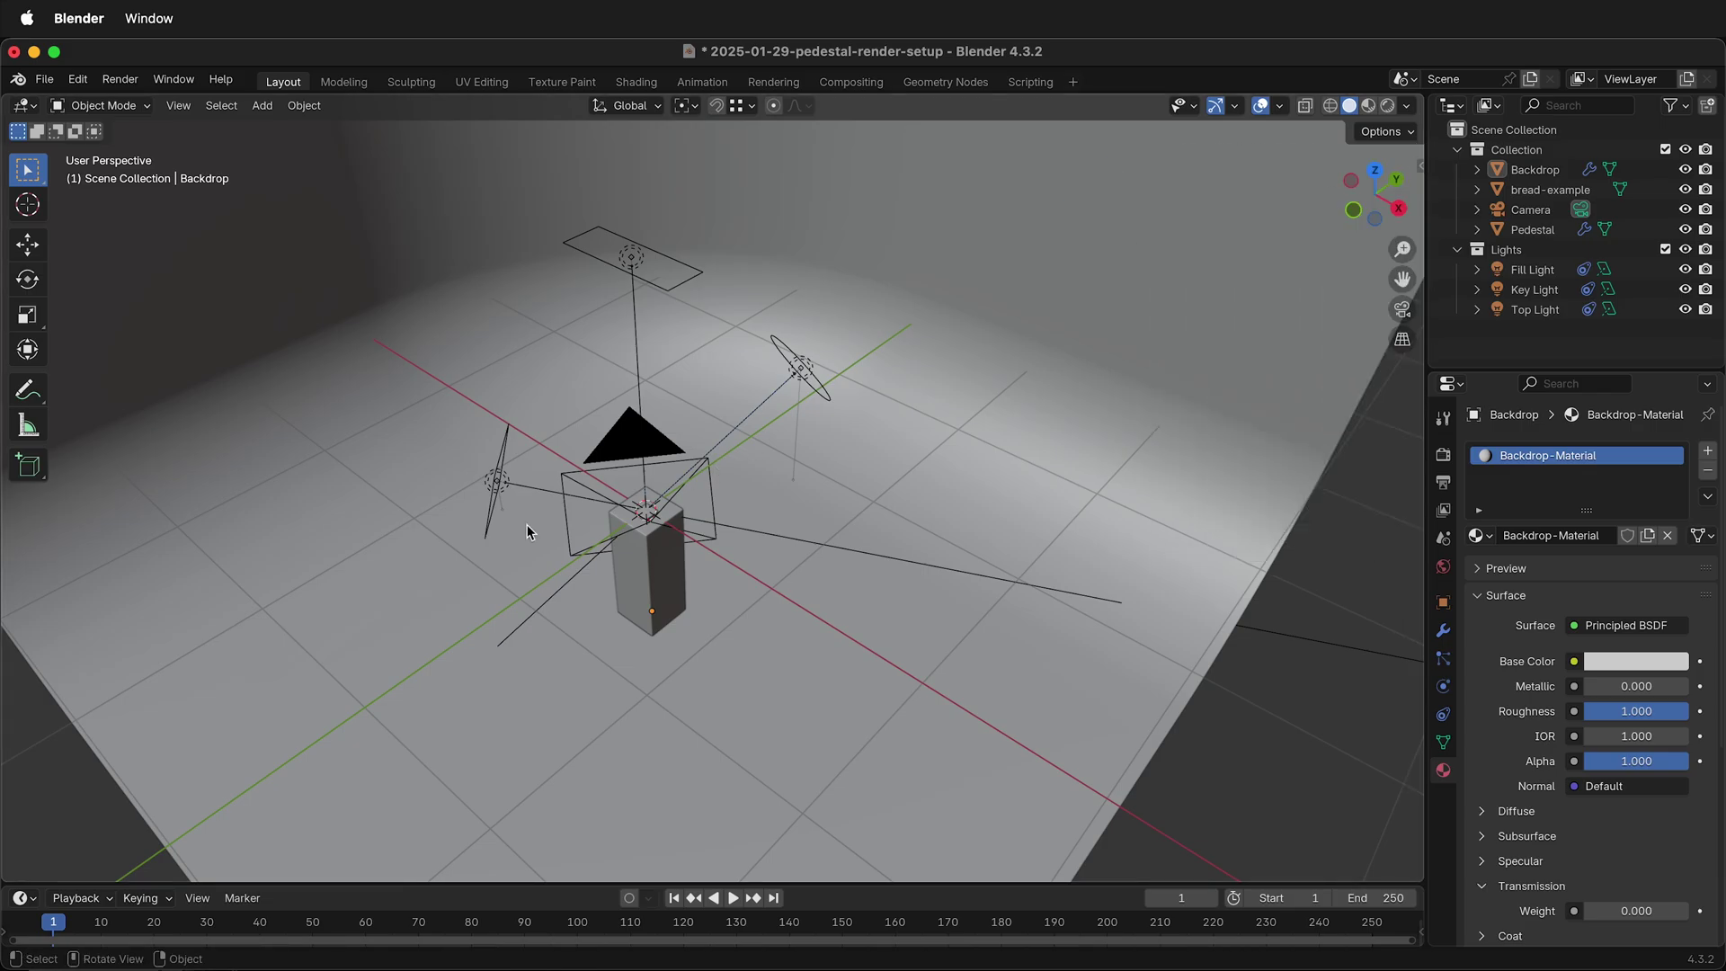
Select the bread-example object on top of the pedestal and hide it in the viewport
scroll(526, 525, "up", 10)
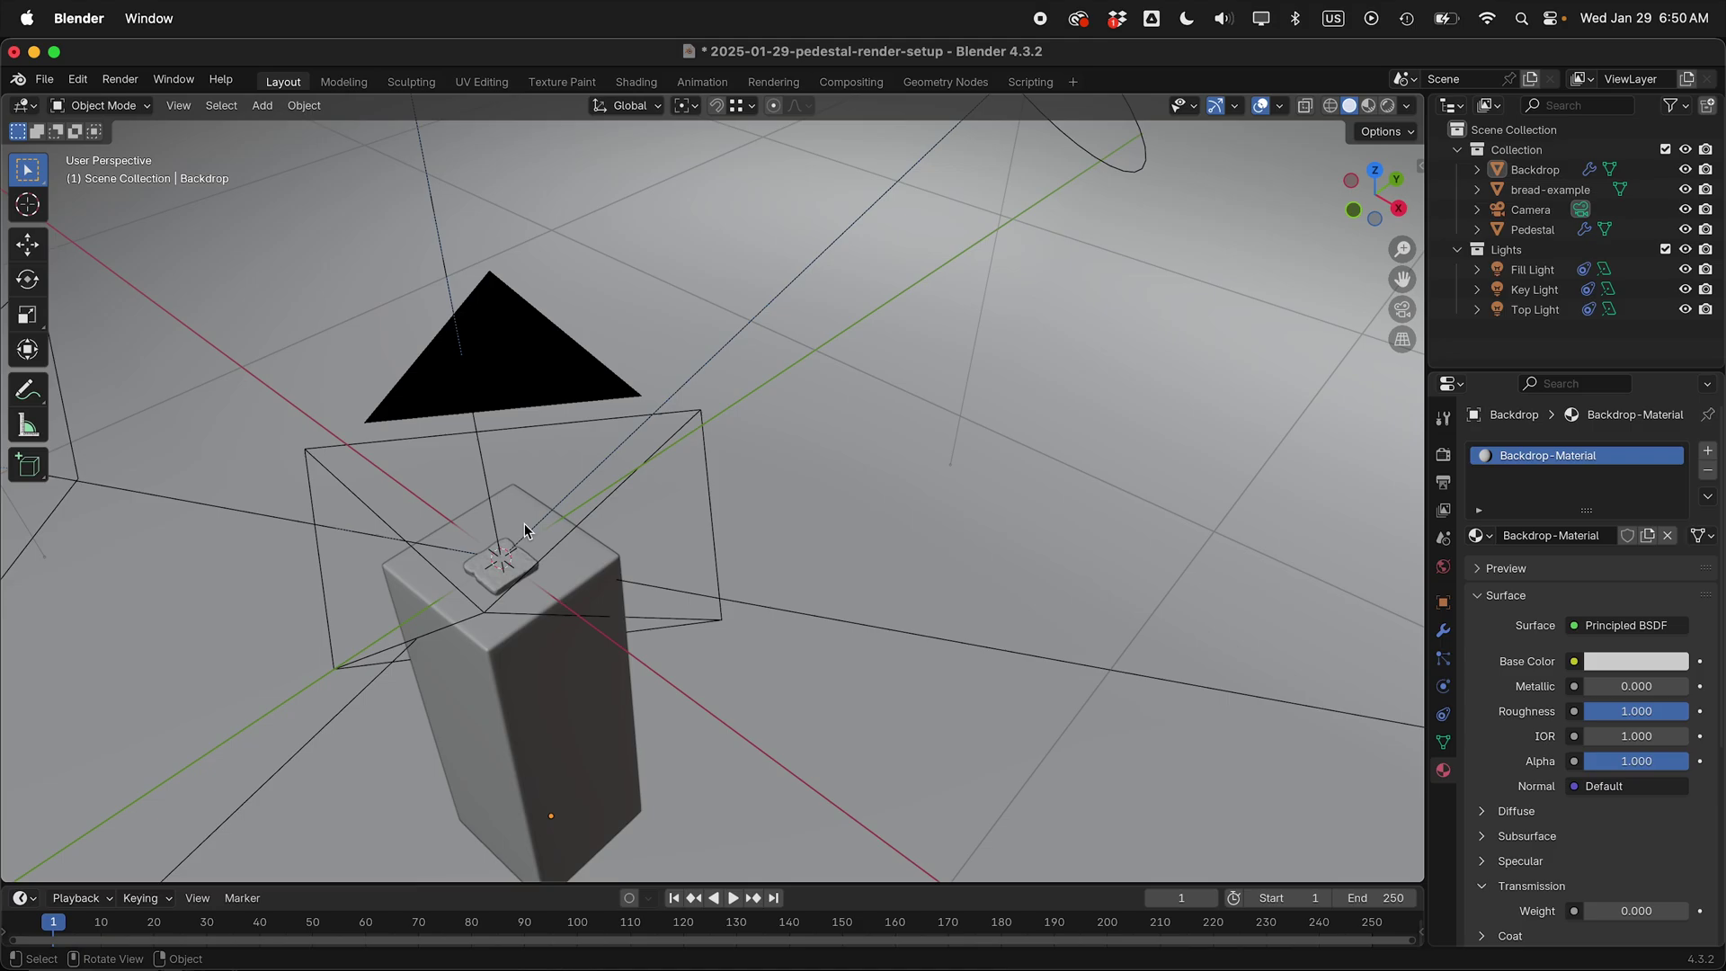
scroll(525, 523, "right", 5)
scroll(525, 523, "left", 5)
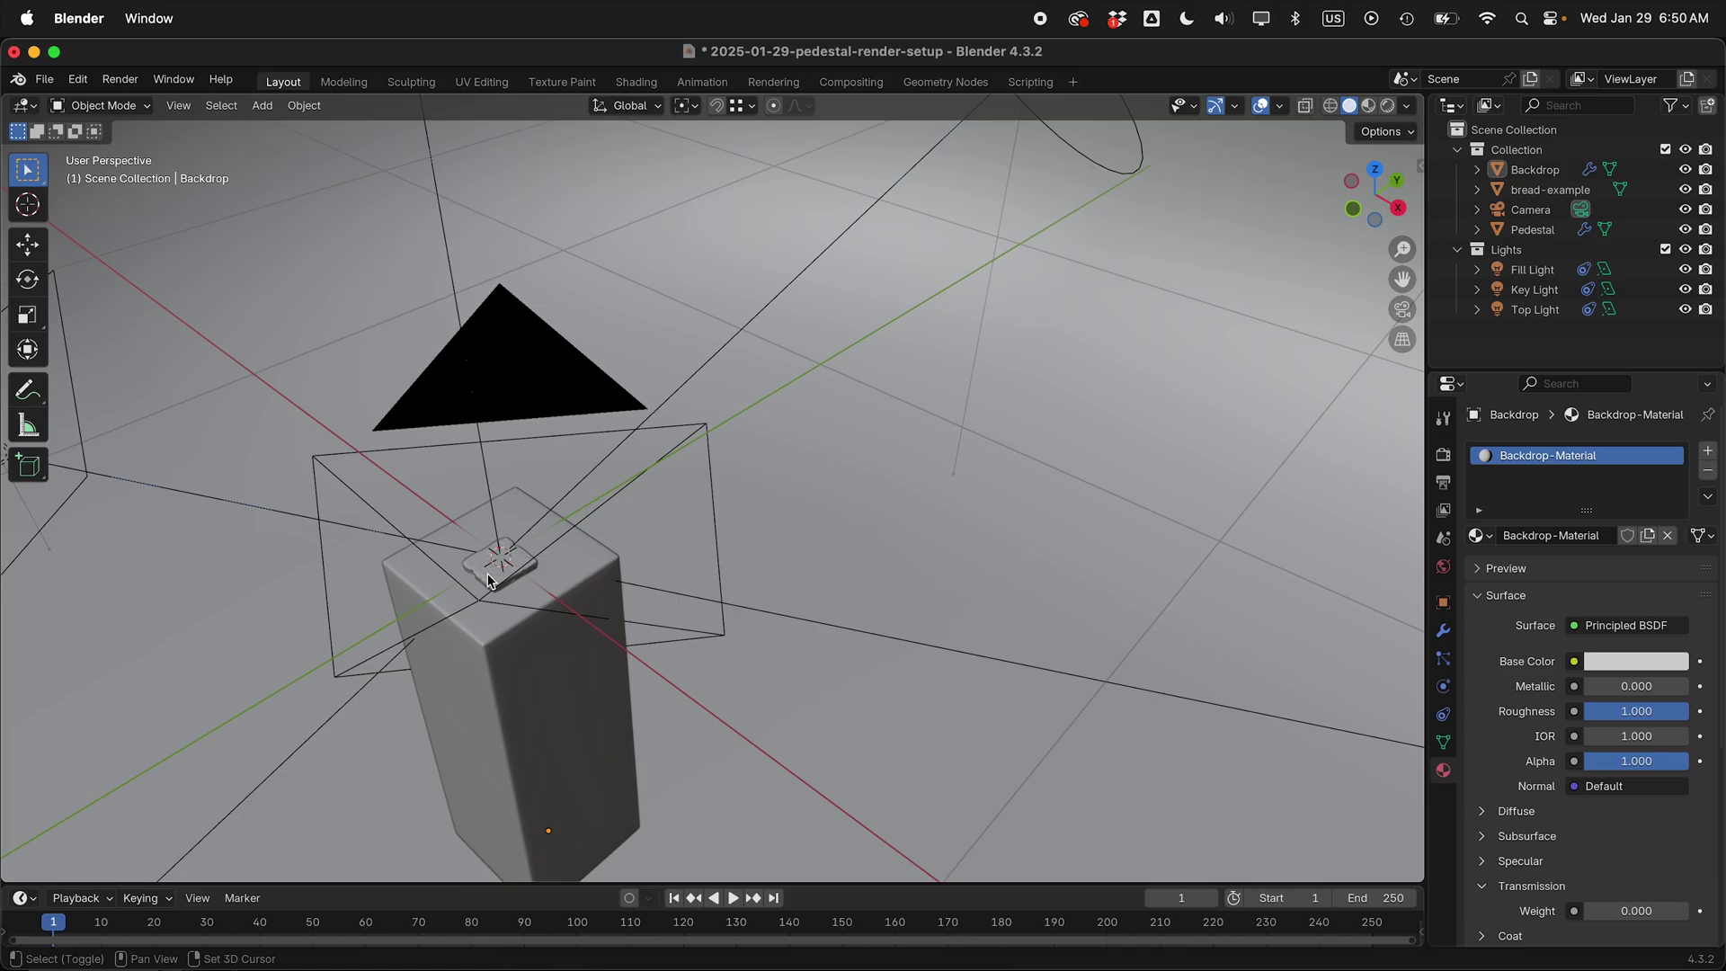
scroll(488, 580, "left", 5, "shift")
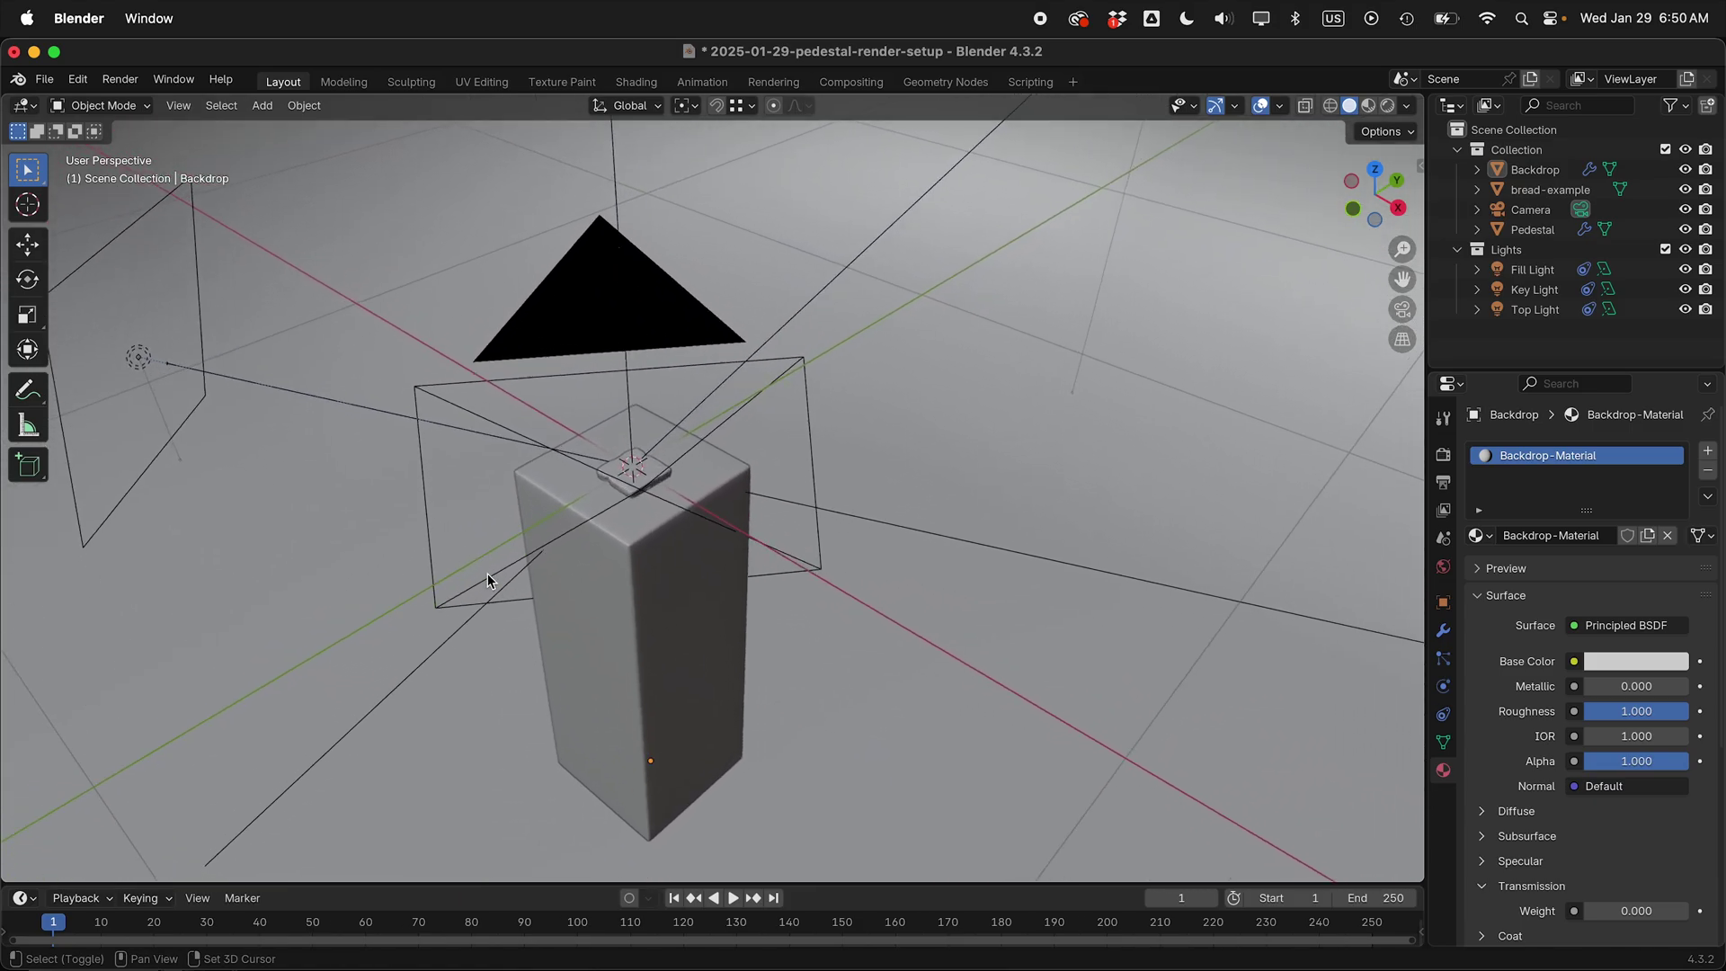
scroll(487, 574, "up", 10)
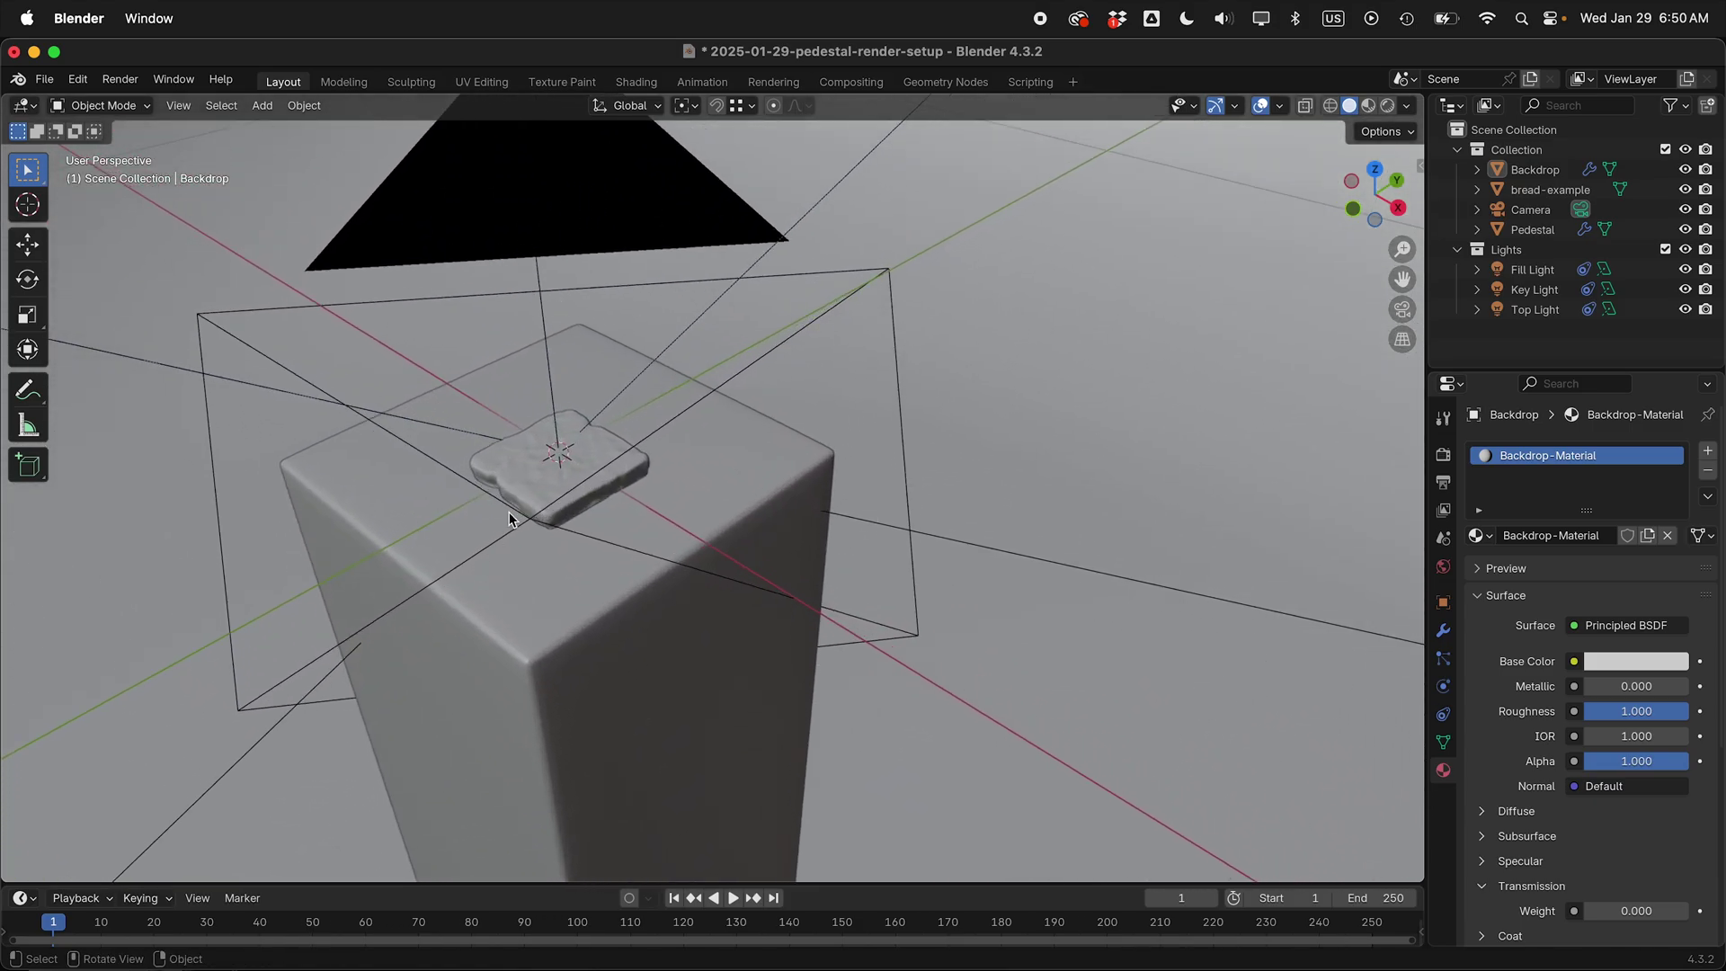
left_click(550, 484)
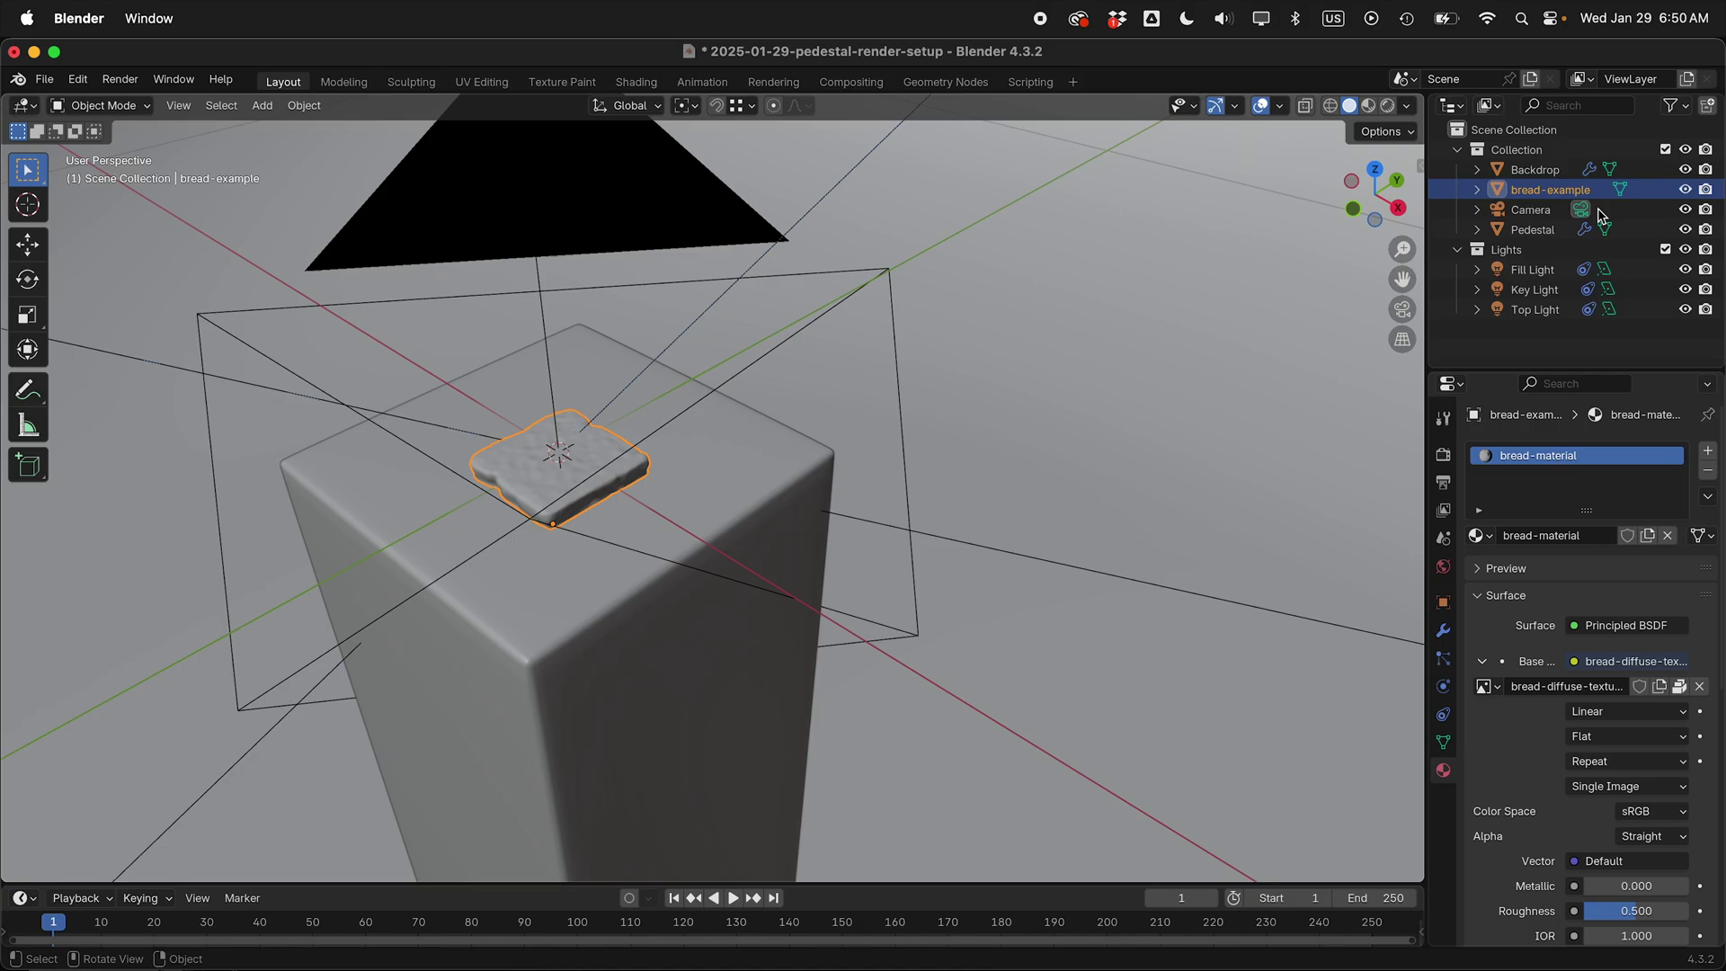
left_click(1685, 191)
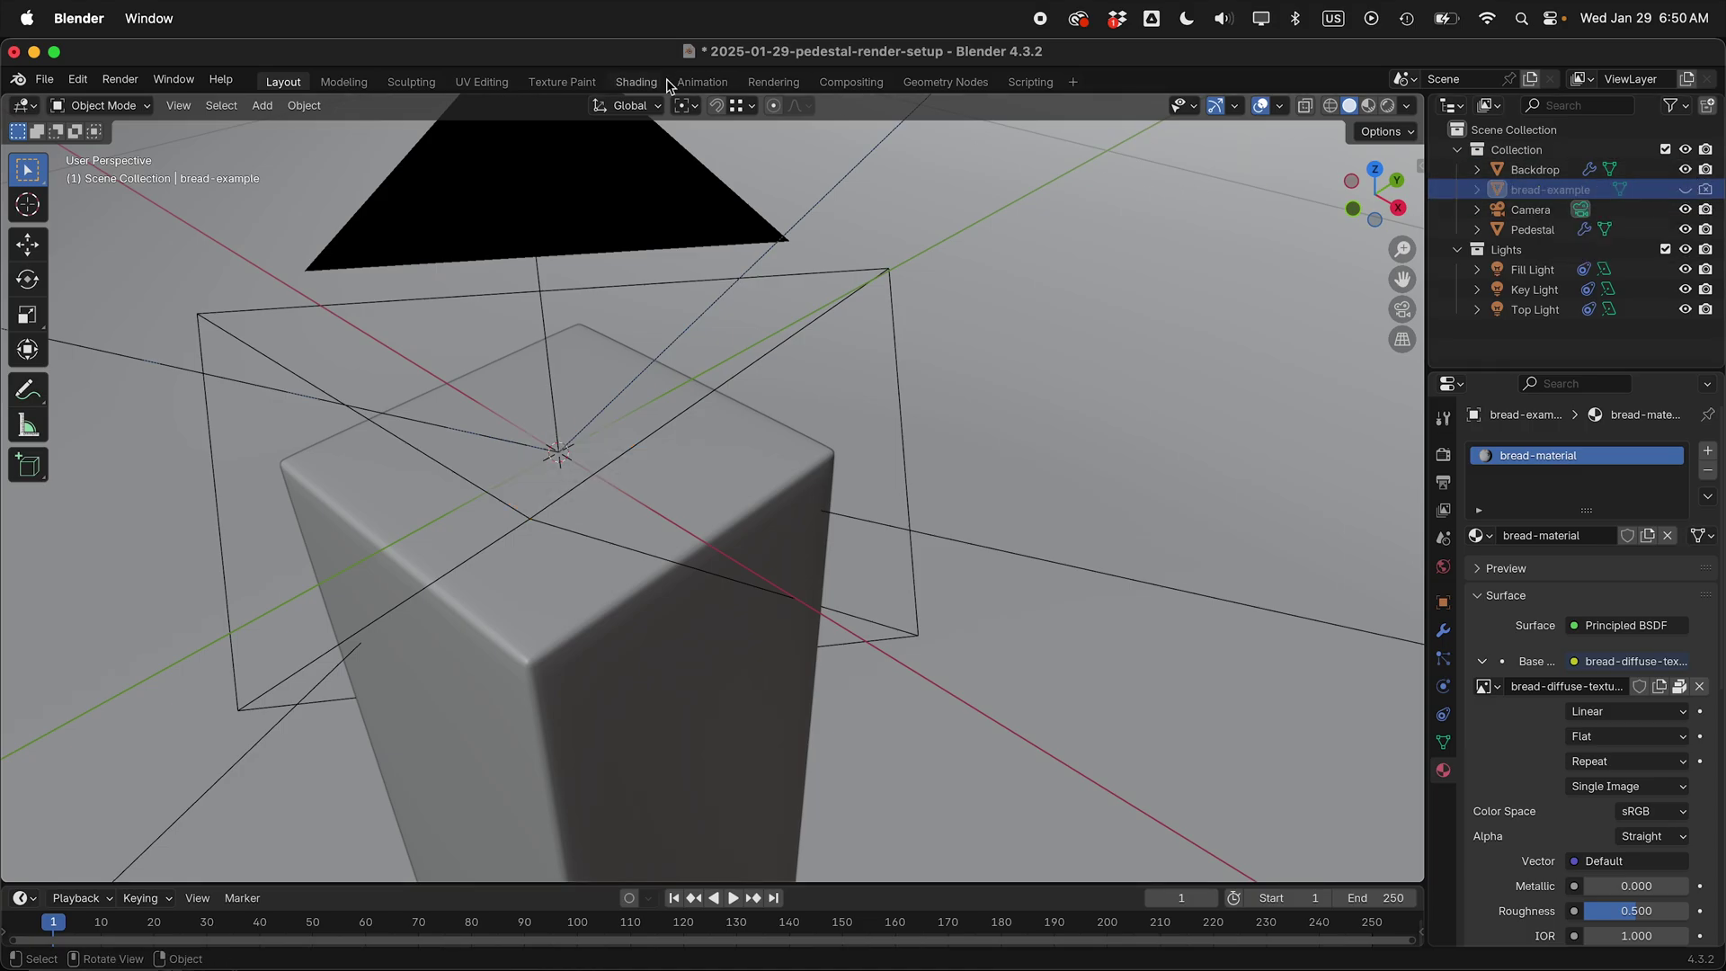
Import the Wavefront file model.obj from the flower-truck folder
left_click(49, 81)
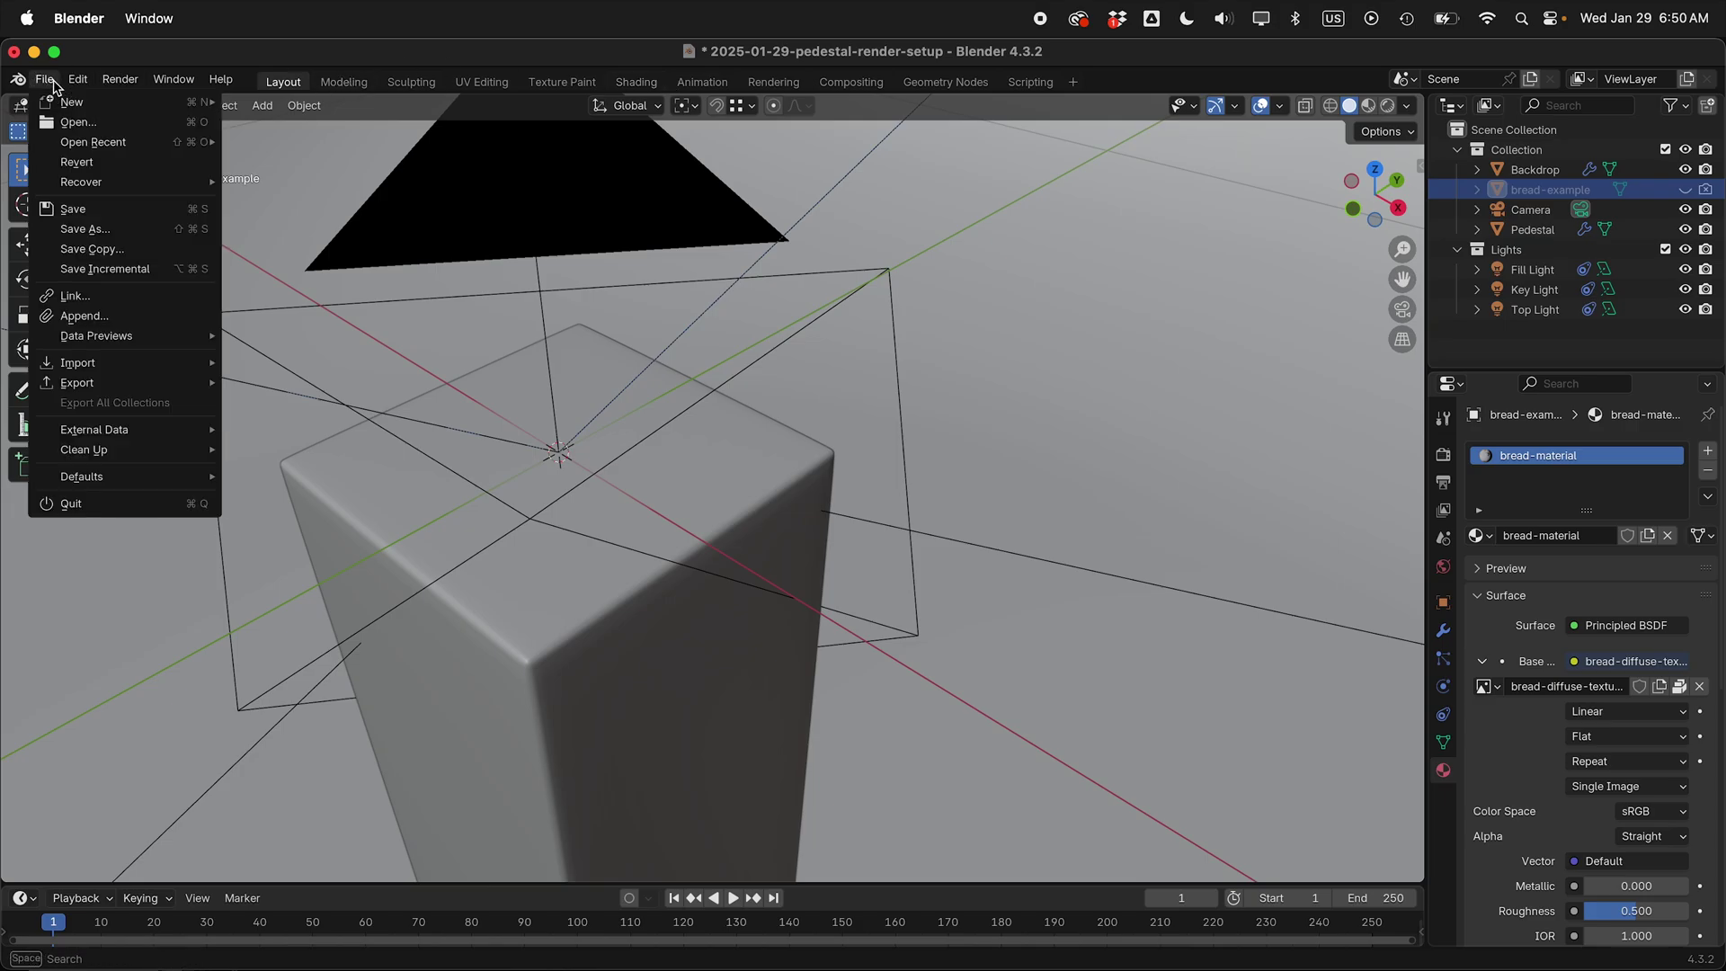
mouse_move(144, 363)
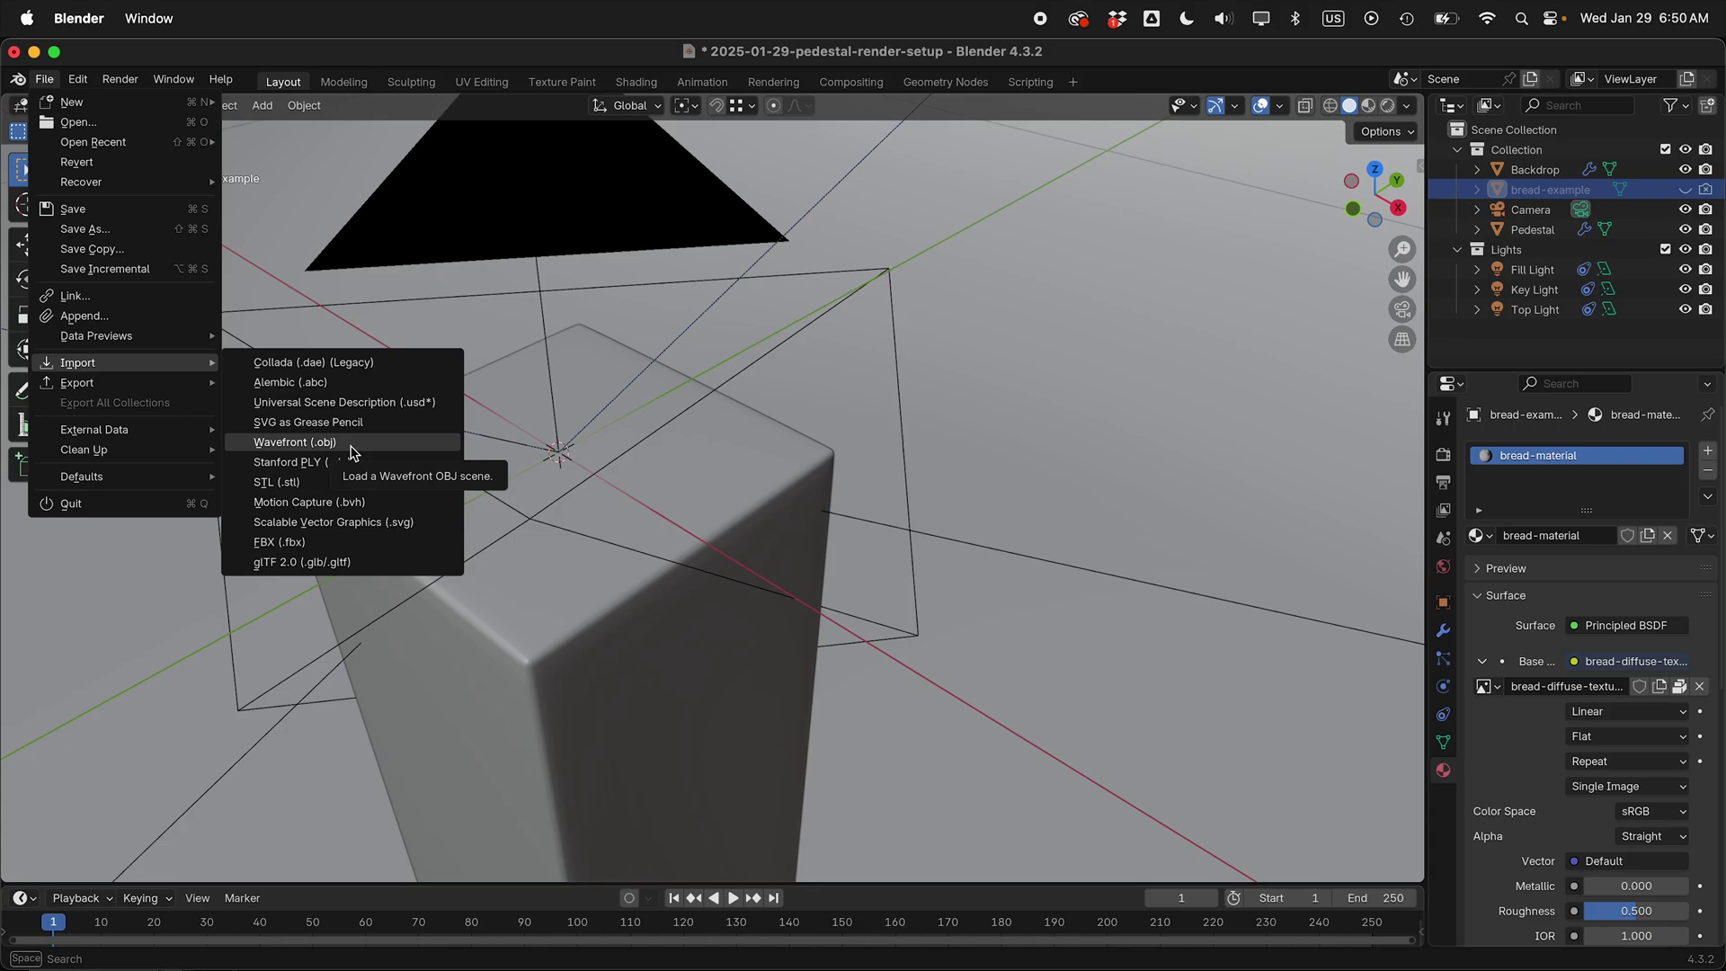
left_click(296, 442)
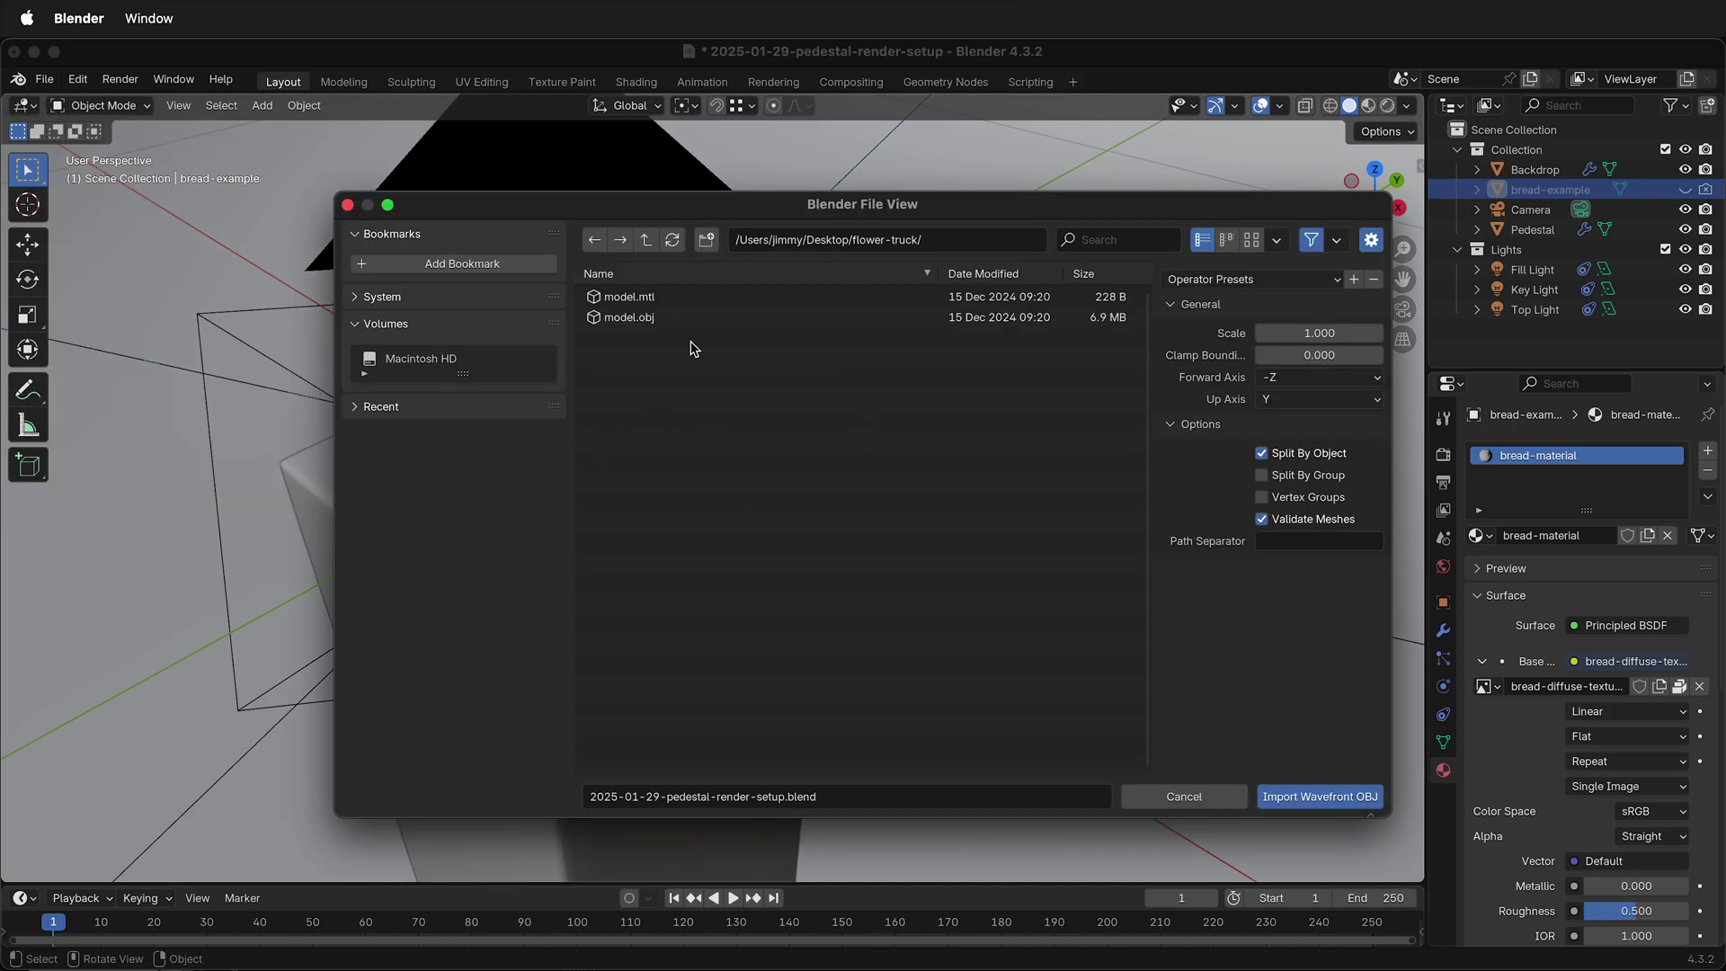
left_click(644, 320)
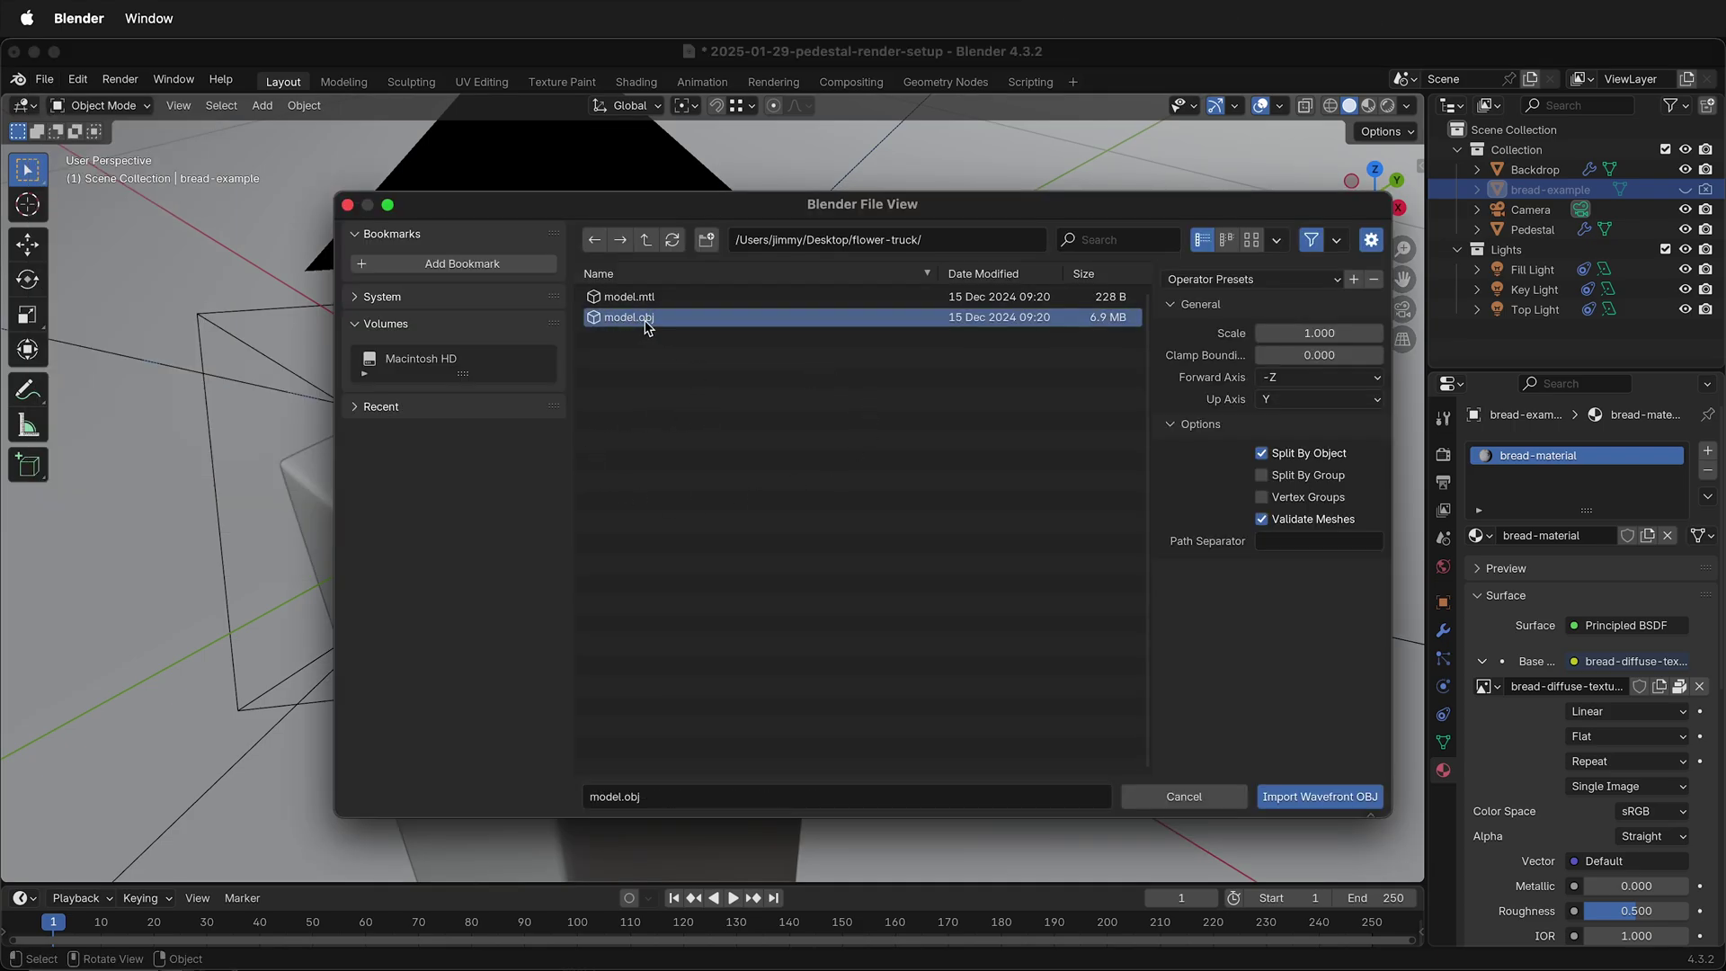
left_click(1321, 800)
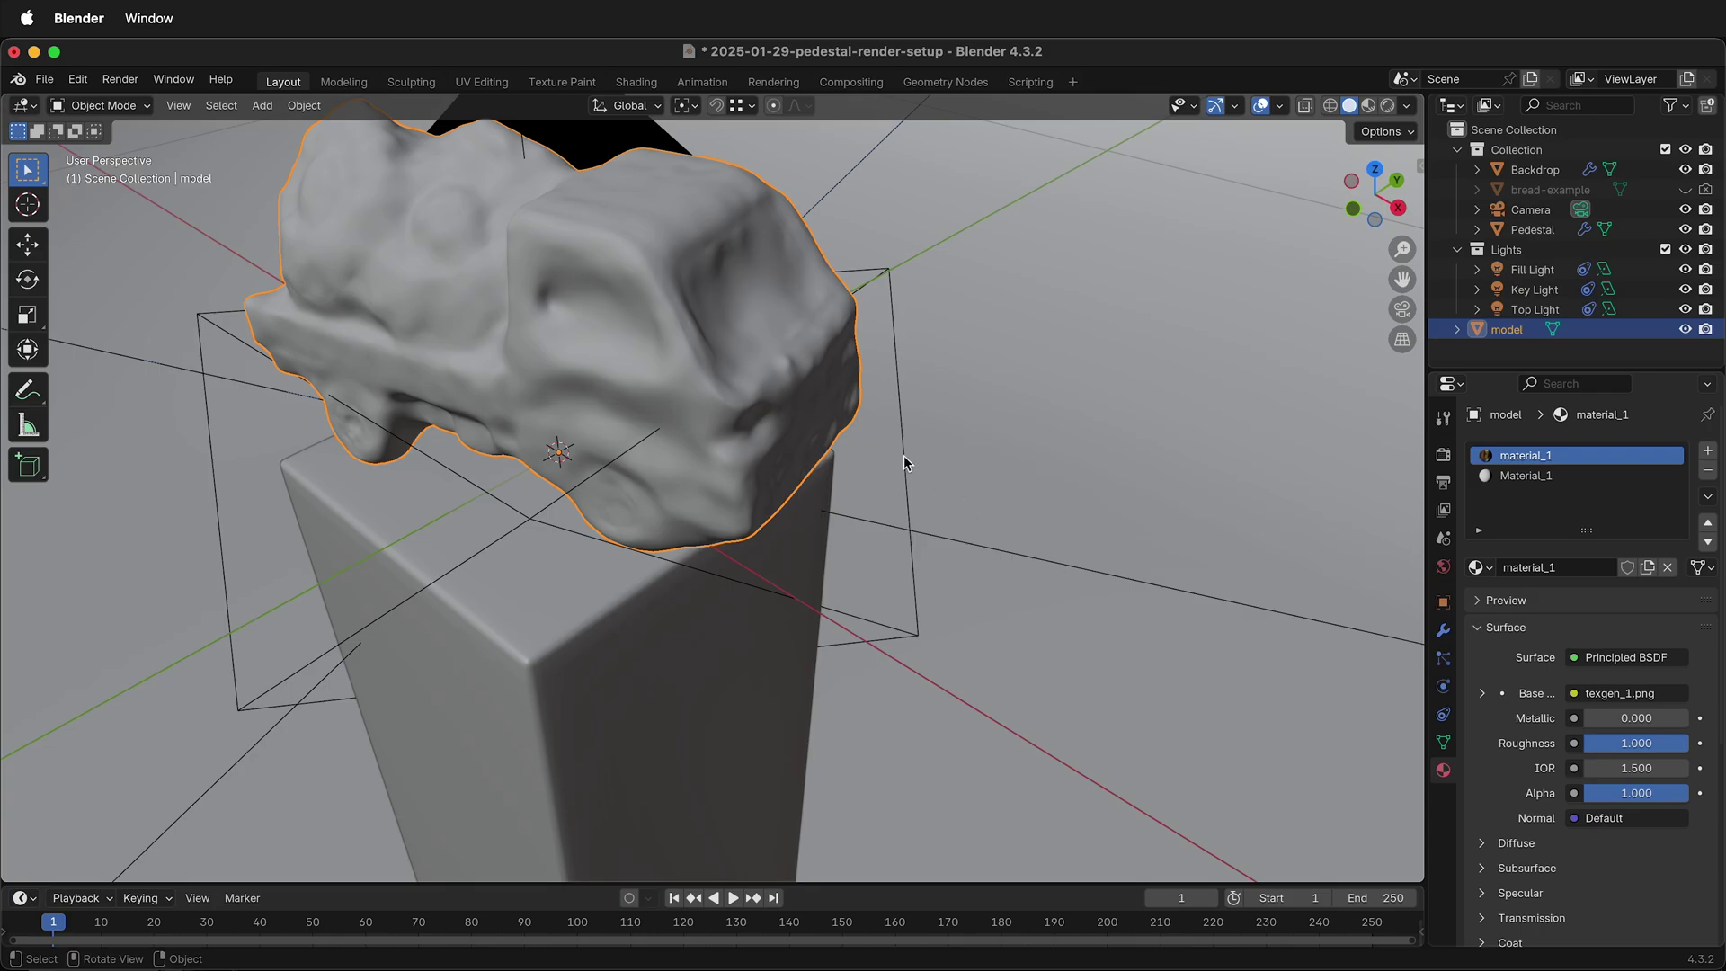
Level the imported truck by rotating it about 1.6° in the front view and about 0.09° in the right view
left_click(1354, 211)
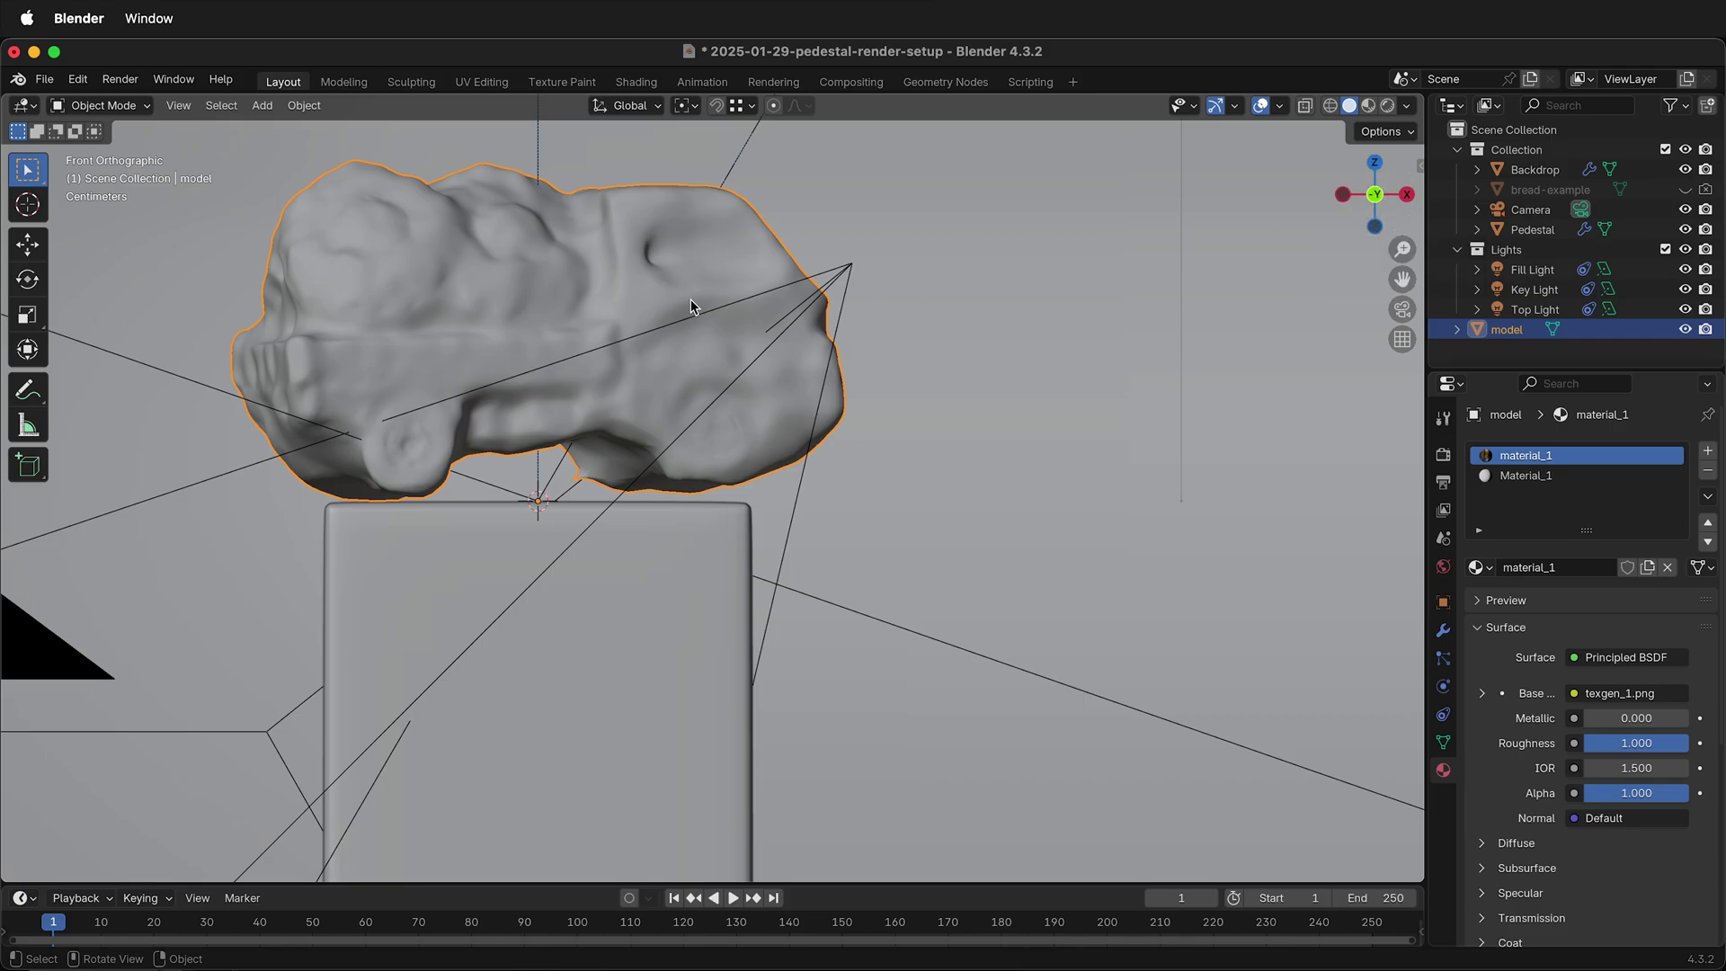
key("r")
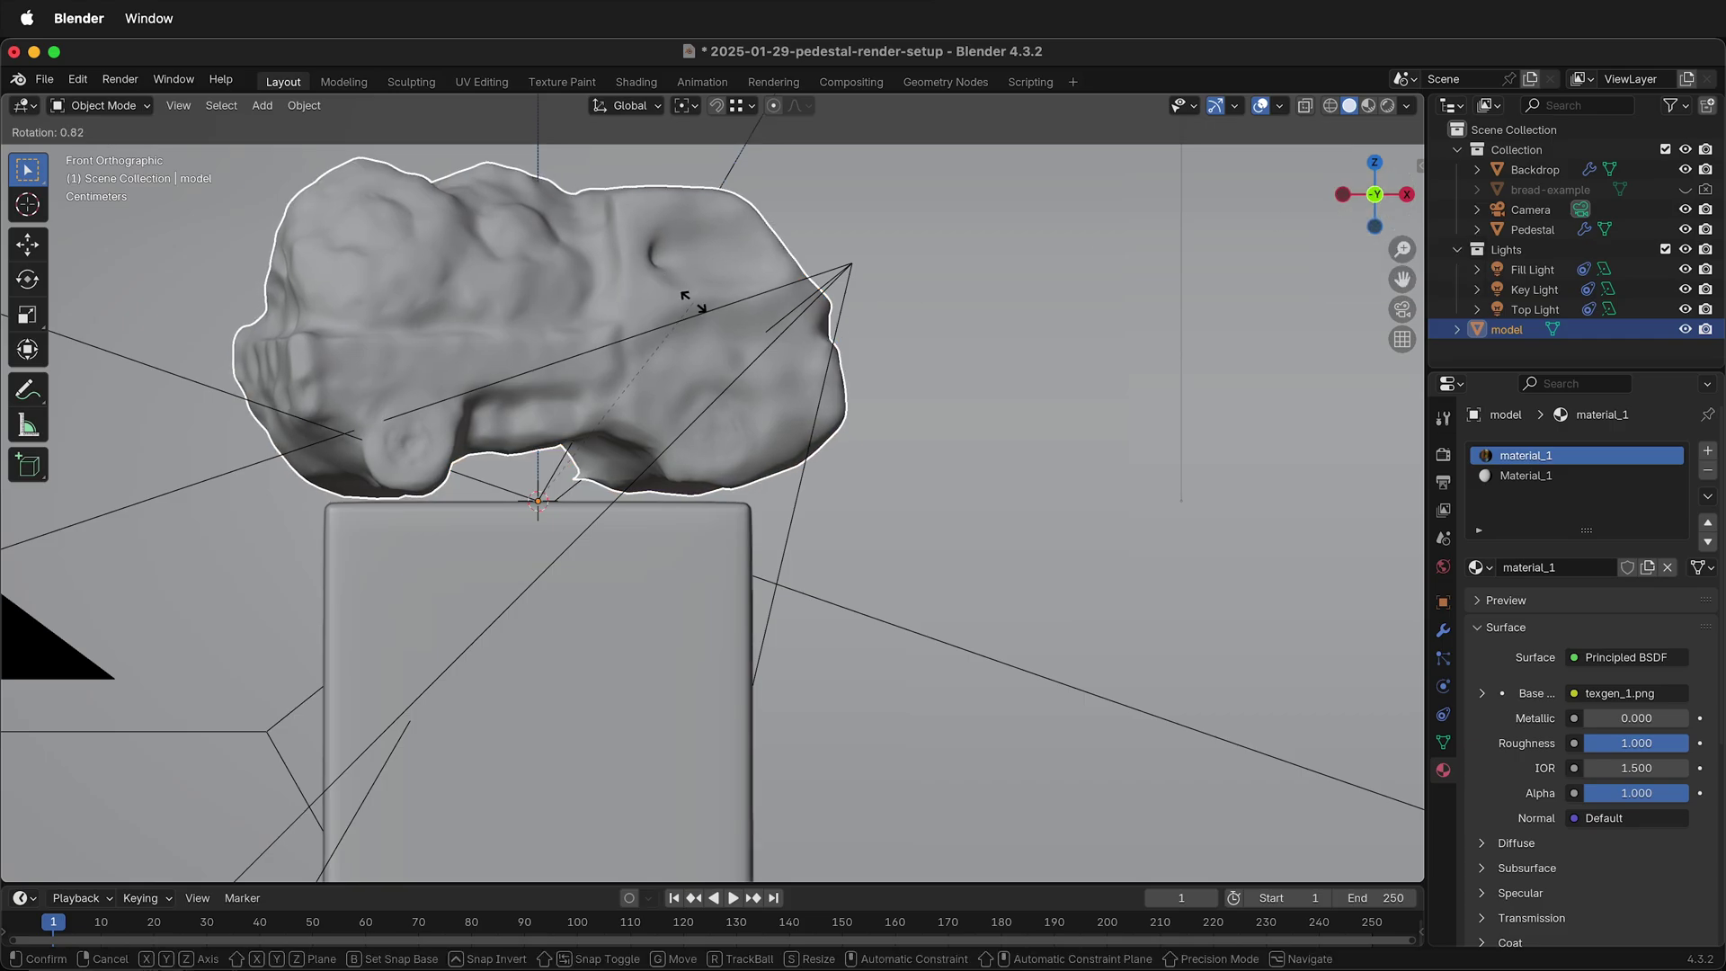
left_click(694, 306)
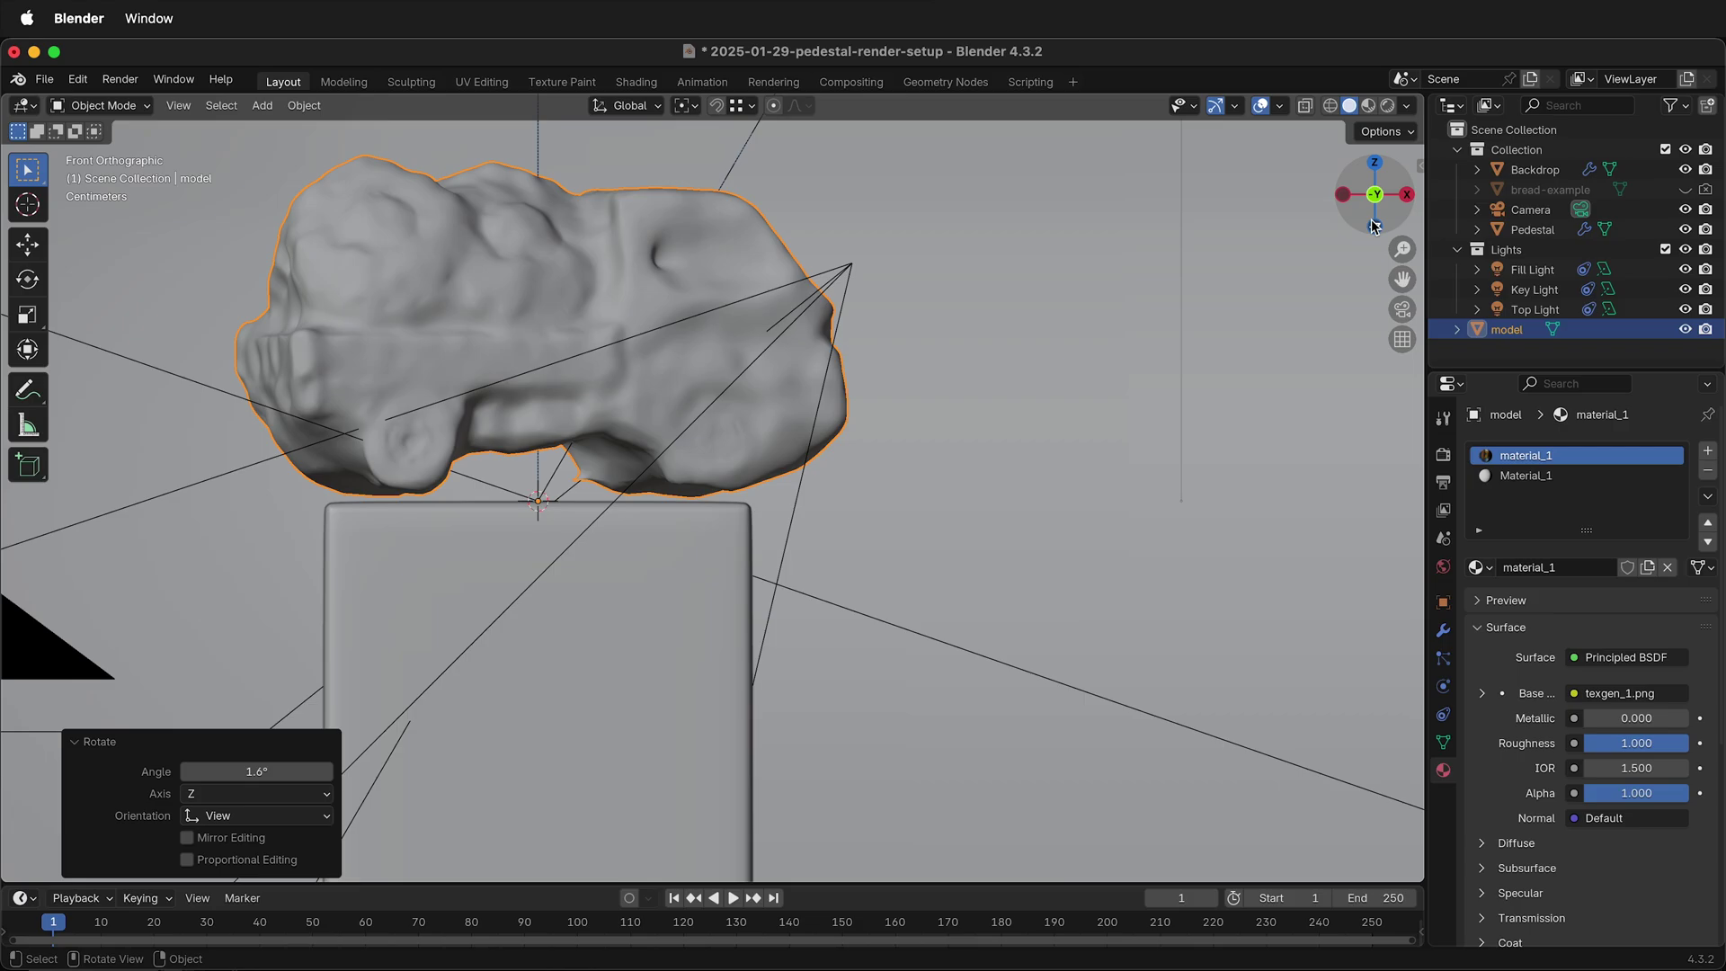
left_click(1408, 195)
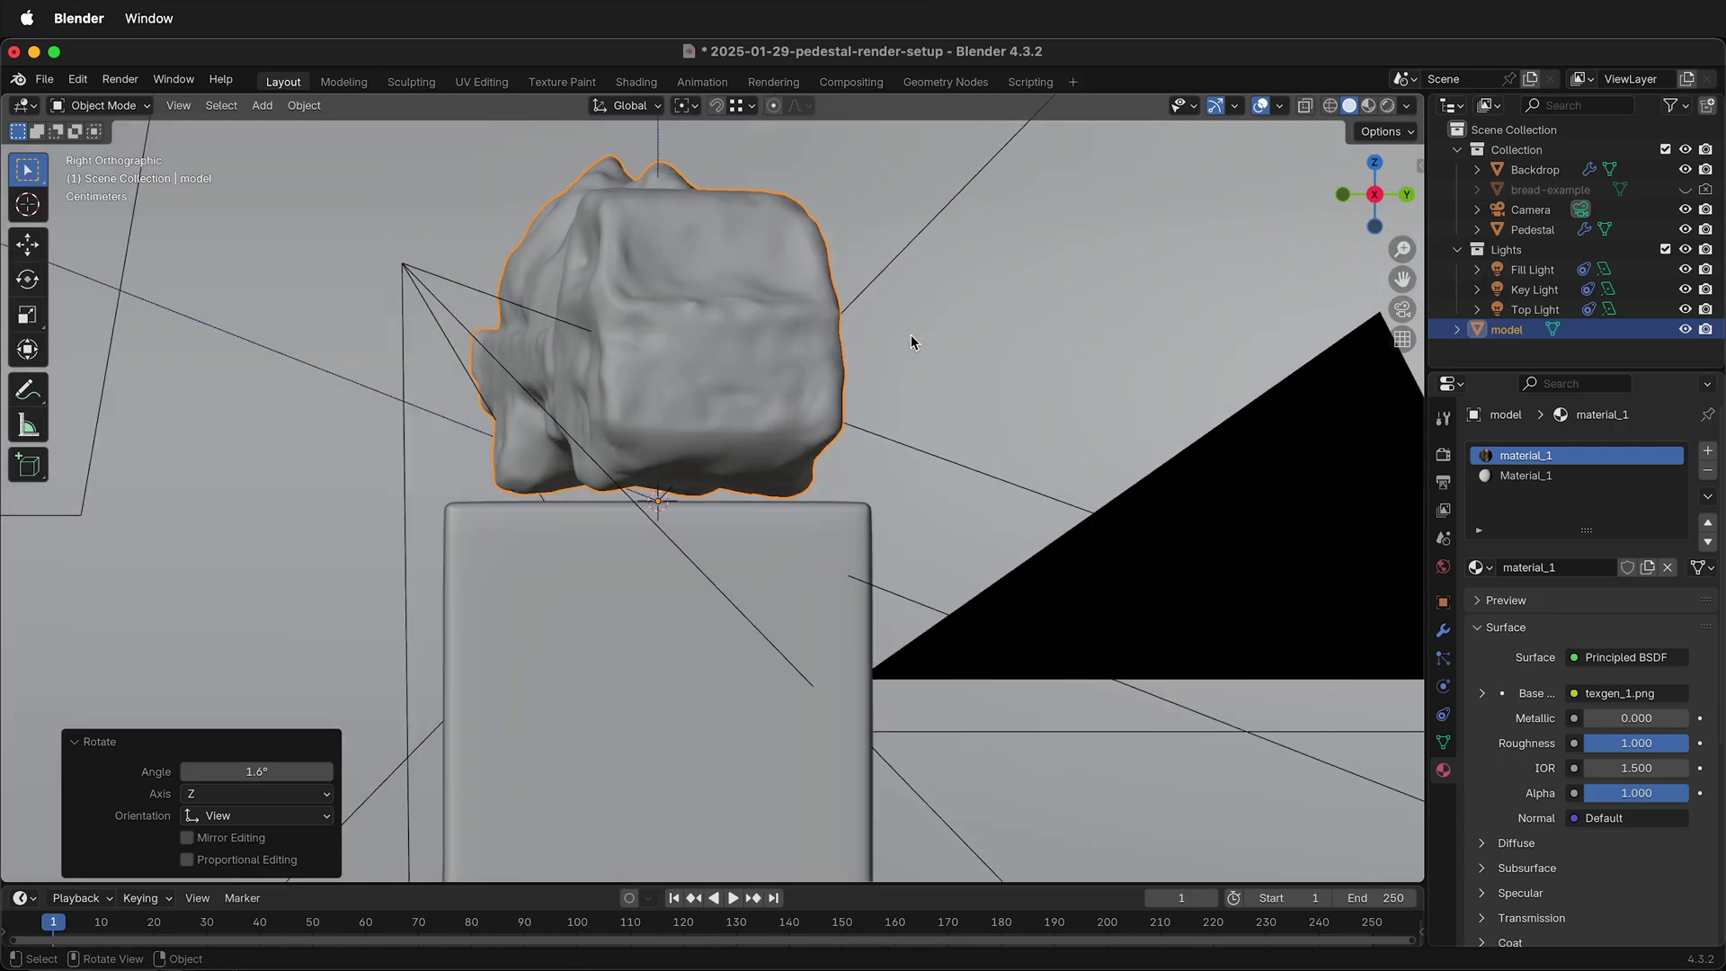
key("r")
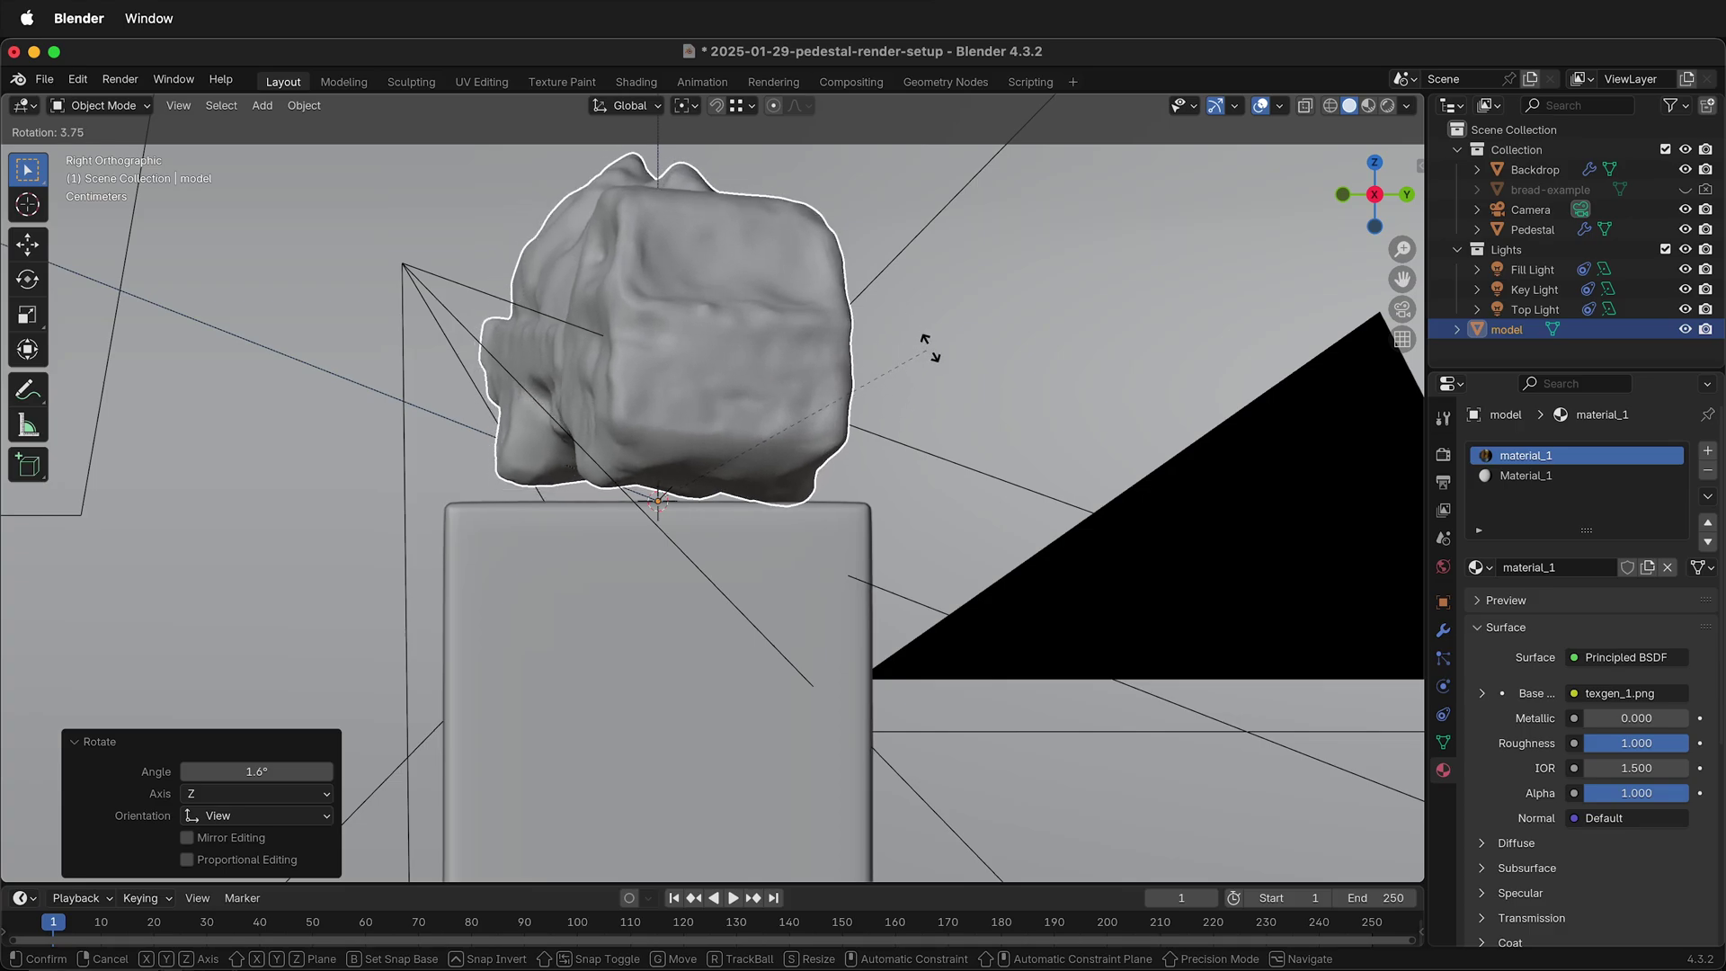
left_click(915, 334)
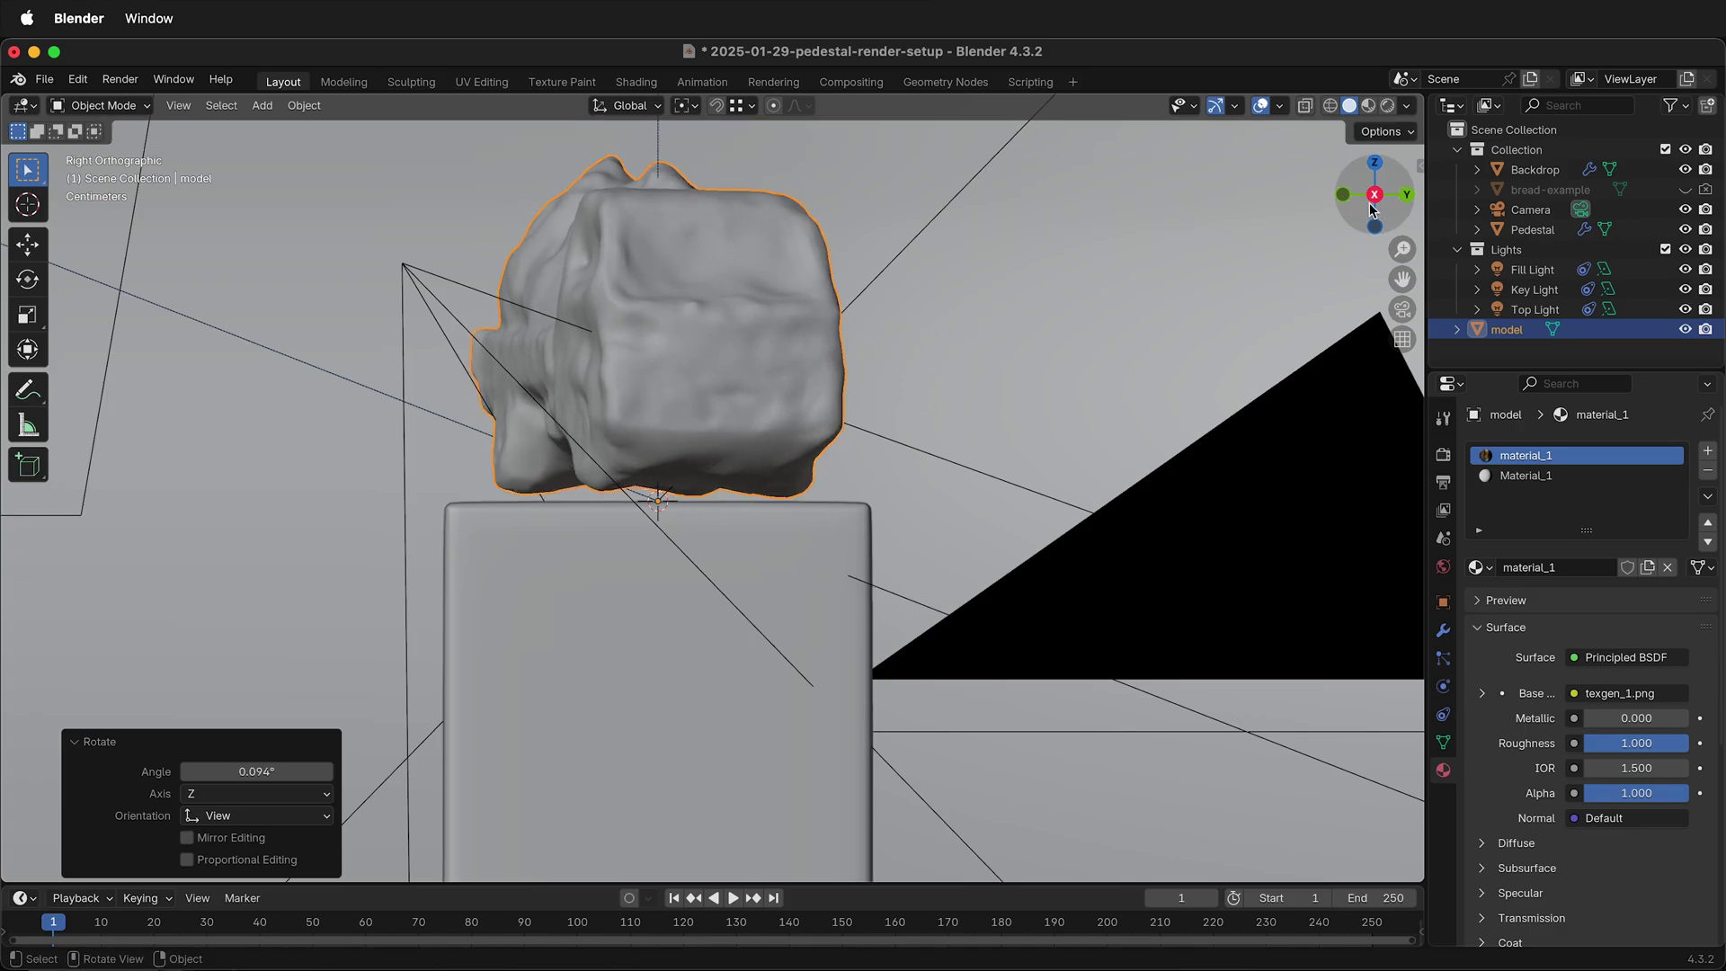
Rotate the truck about 56.4° in the top view to set it diagonally across the pedestal
left_click(1374, 162)
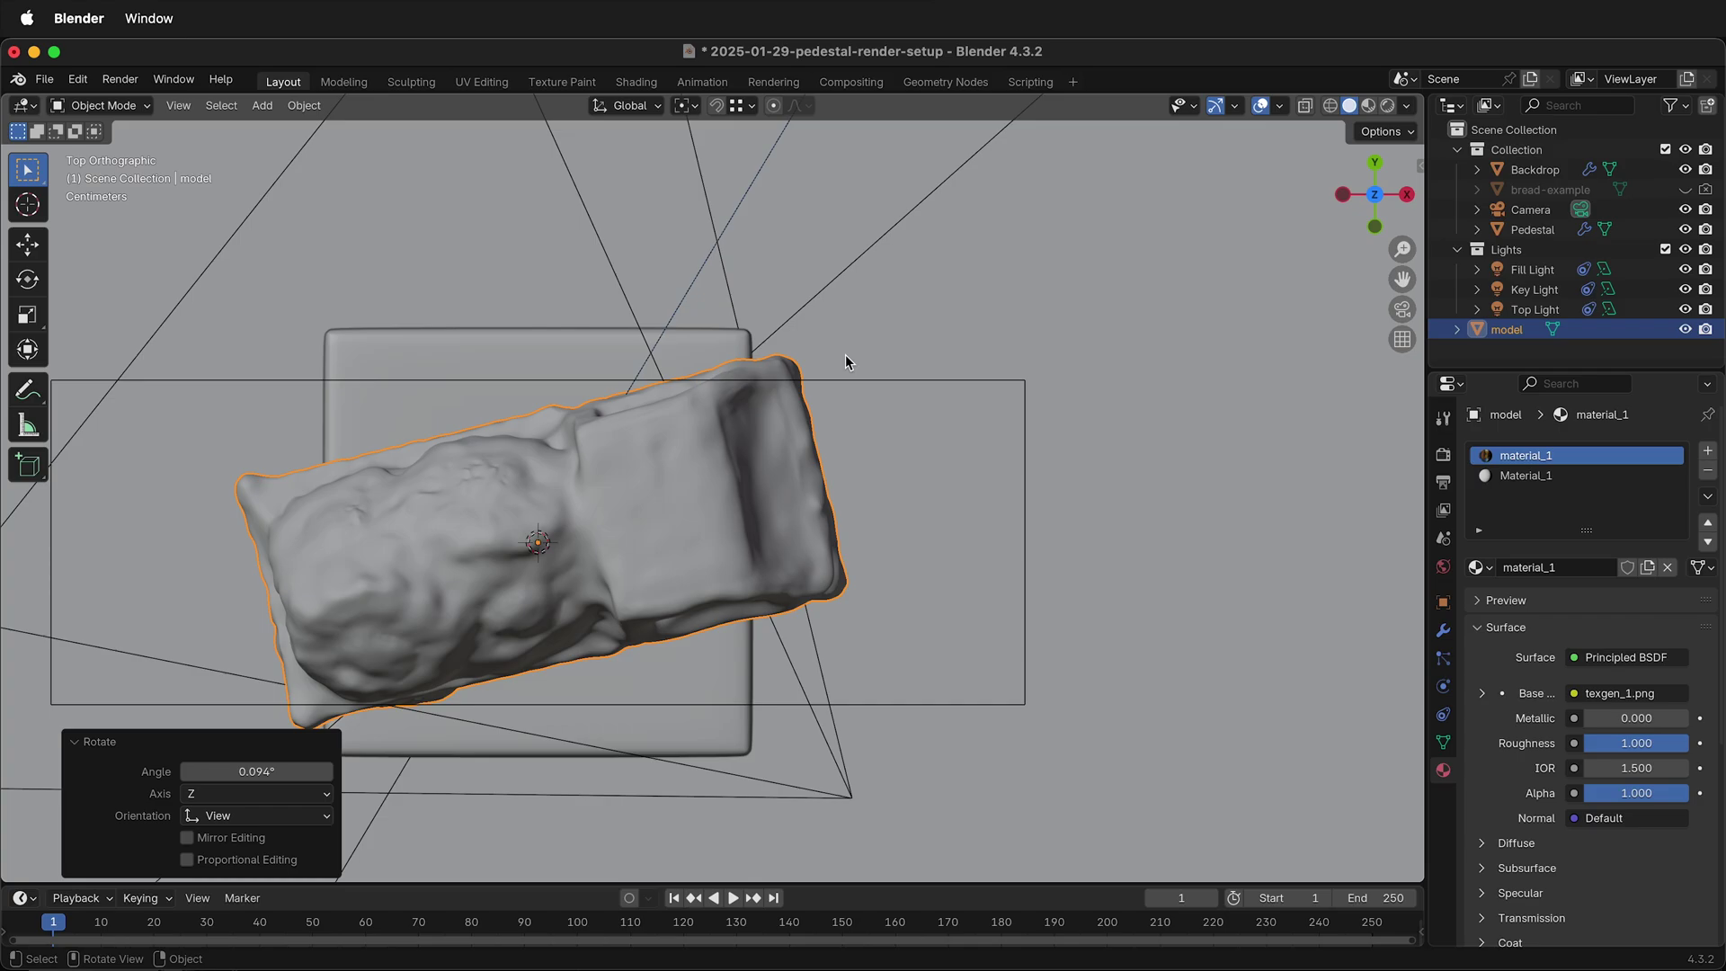
key("r")
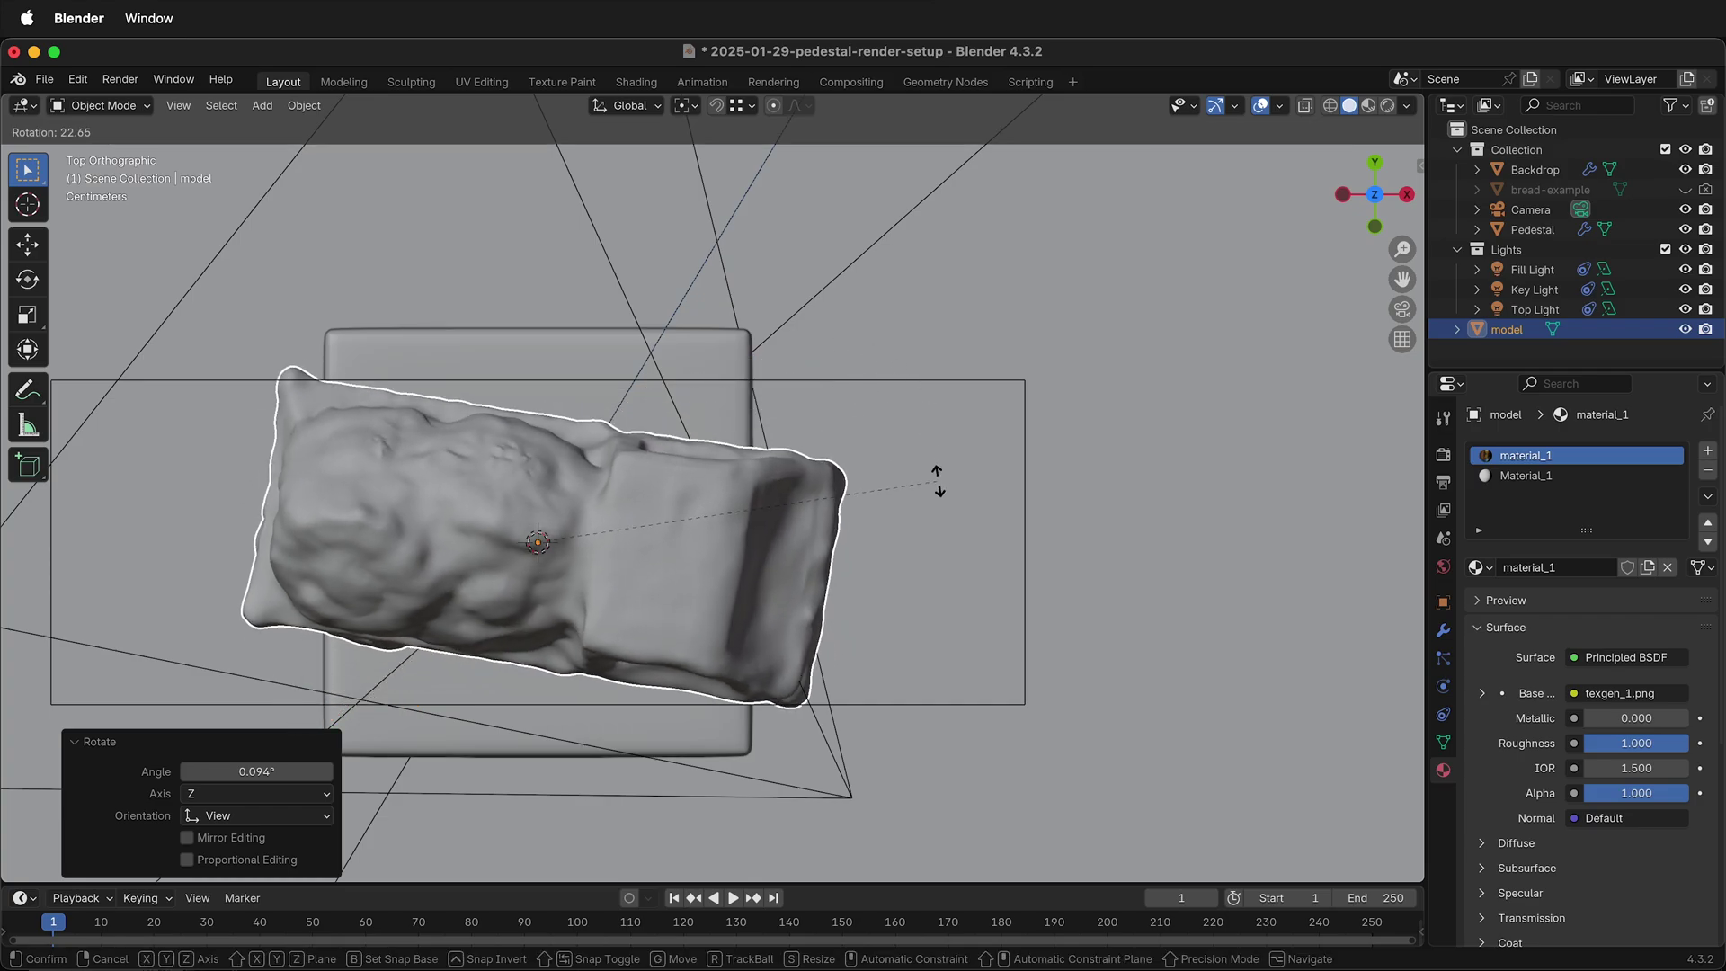
left_click(891, 707)
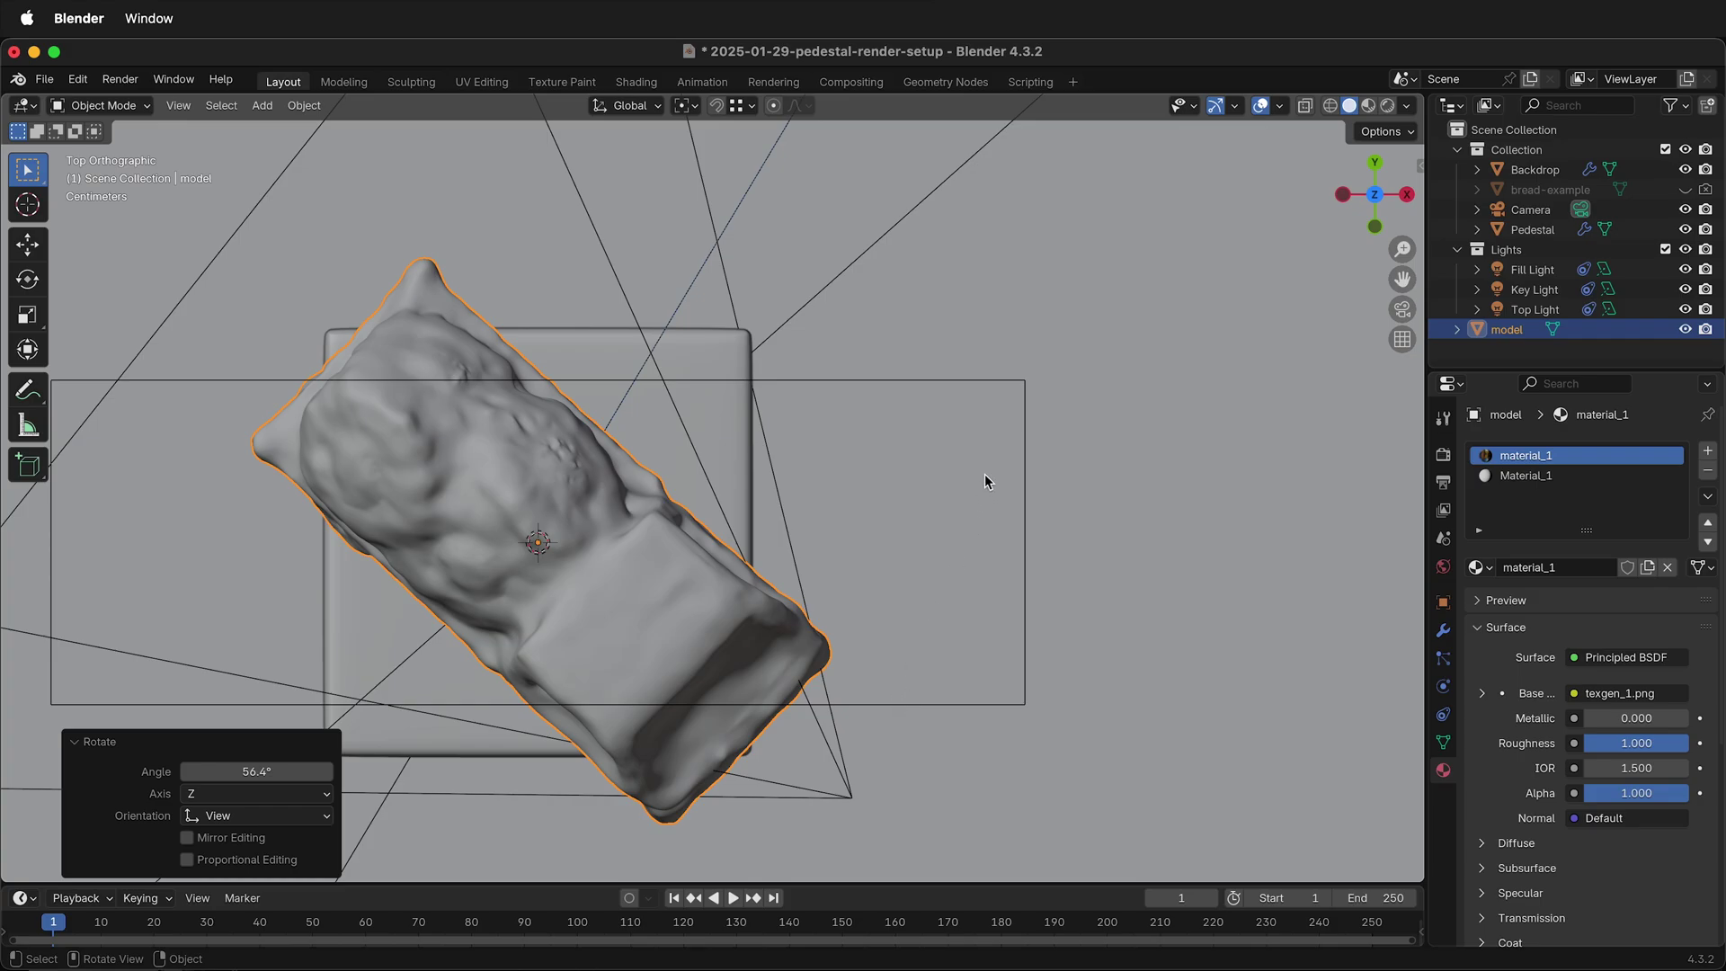
Scale the truck uniformly by about 0.565 to fit on the pedestal, and show its transform values
key("s")
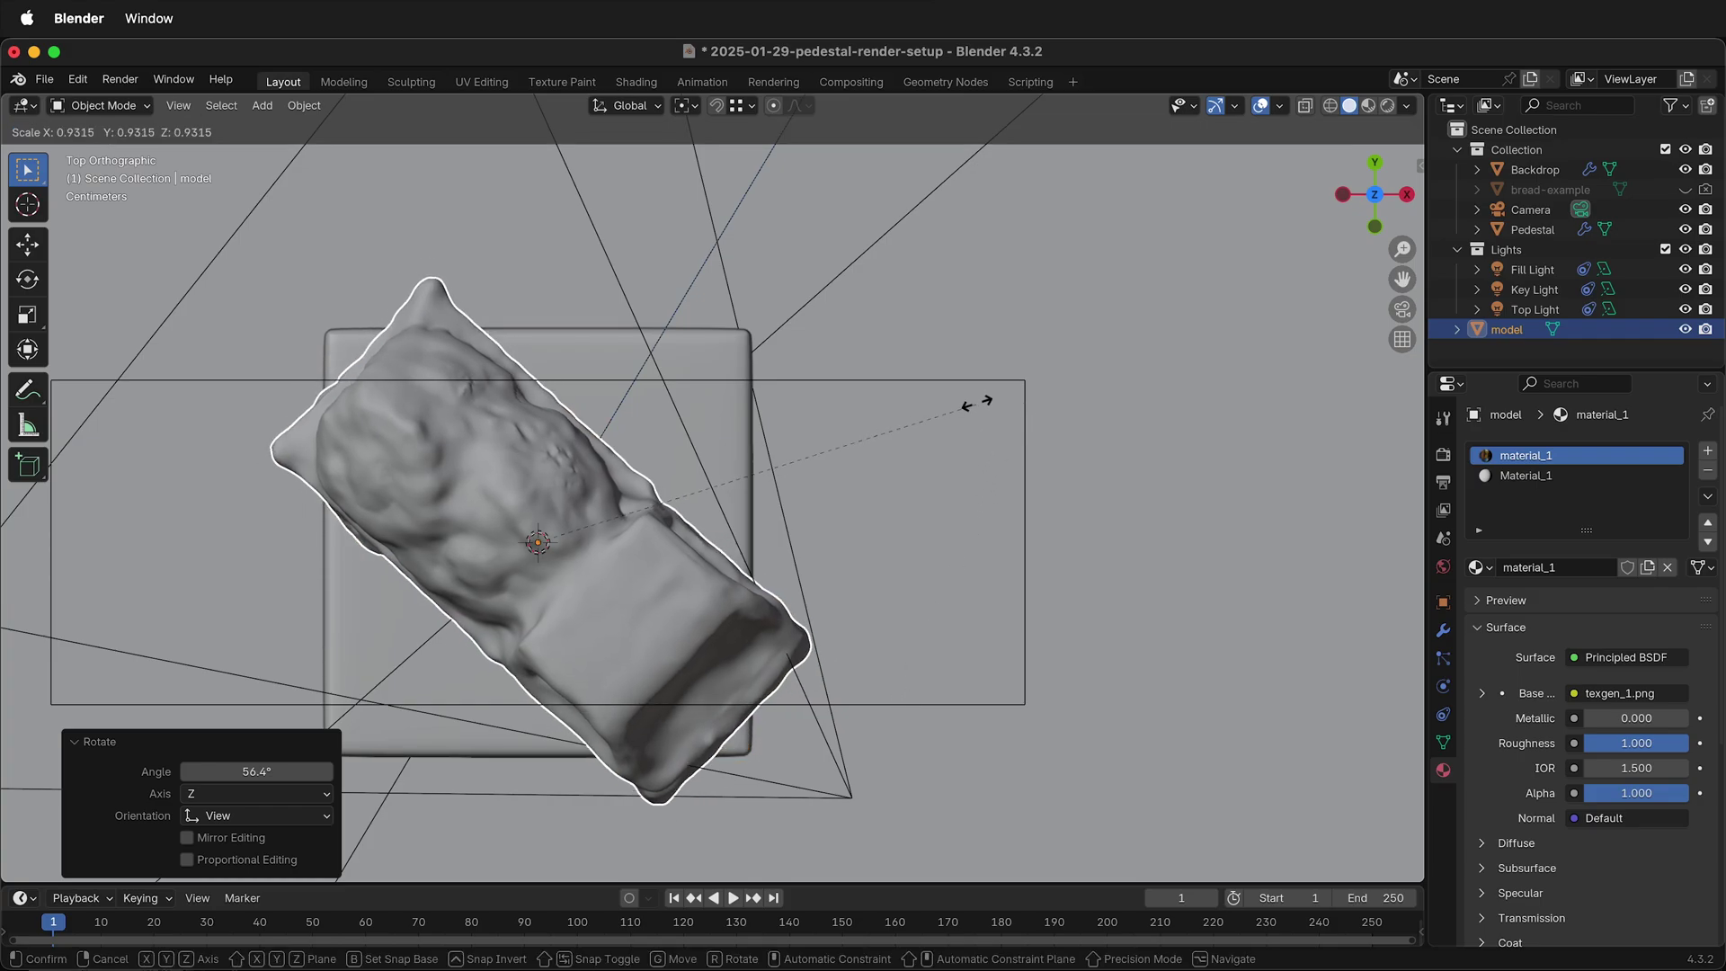
left_click(739, 349)
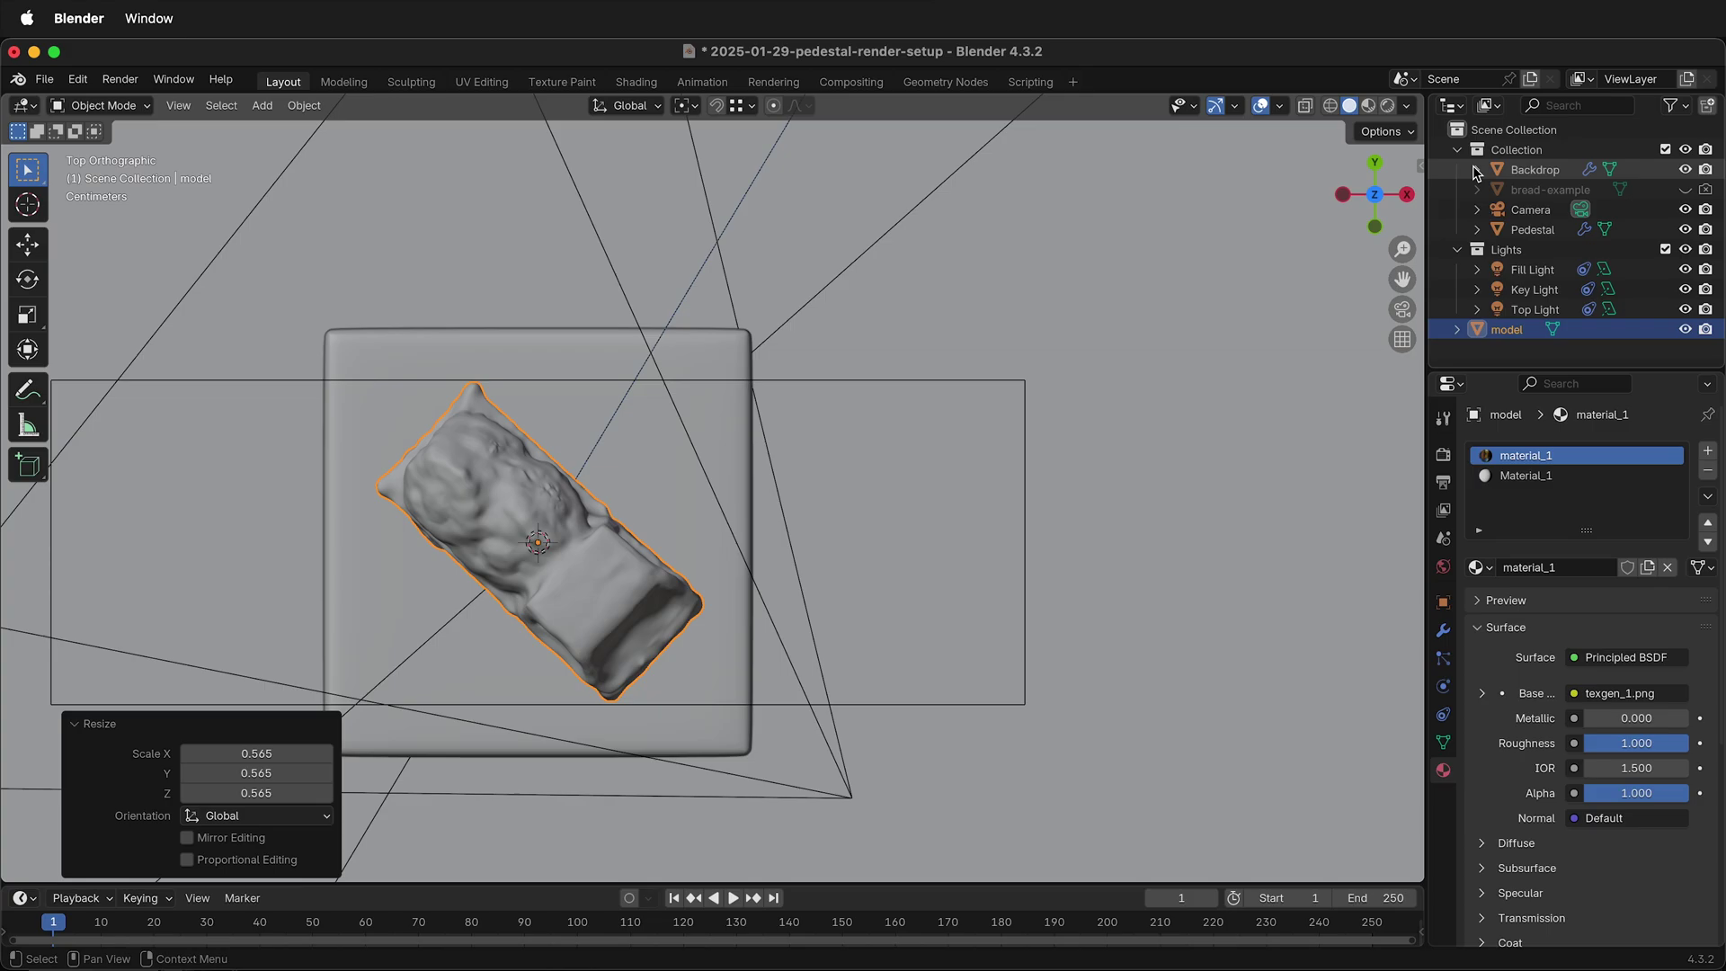
left_click(1418, 168)
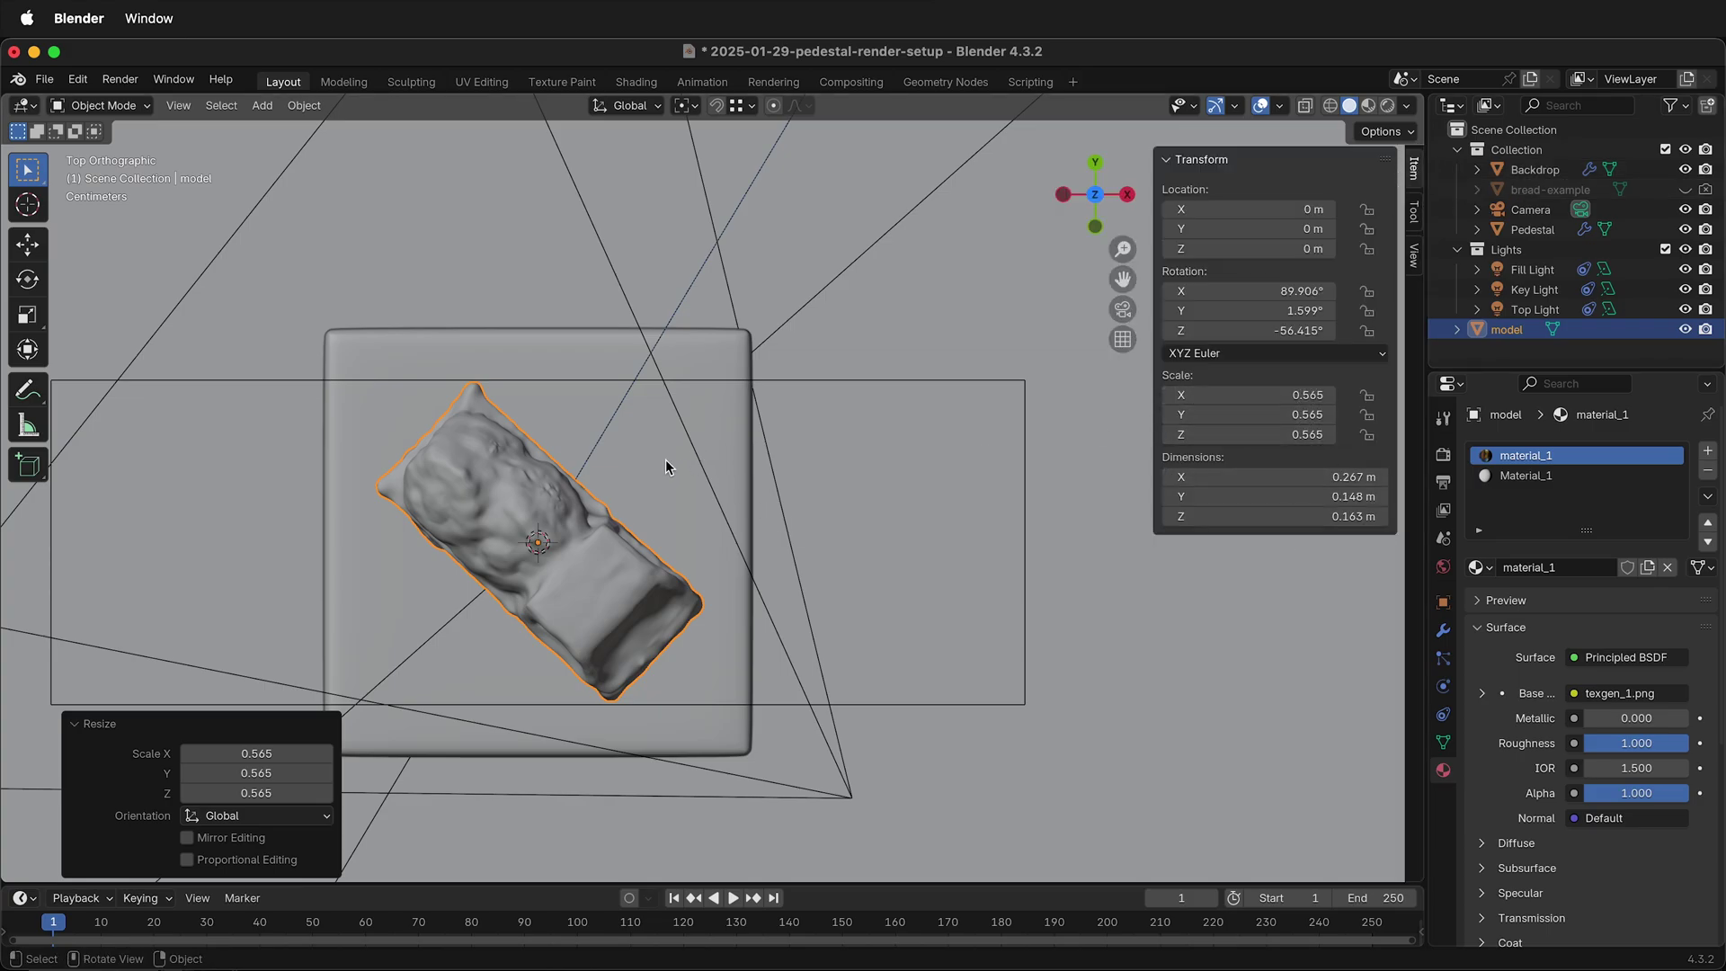
Rescale the truck uniformly to a scale of about 0.608 so it fits on the pedestal, and apply its scale
key("s")
left_click(849, 611)
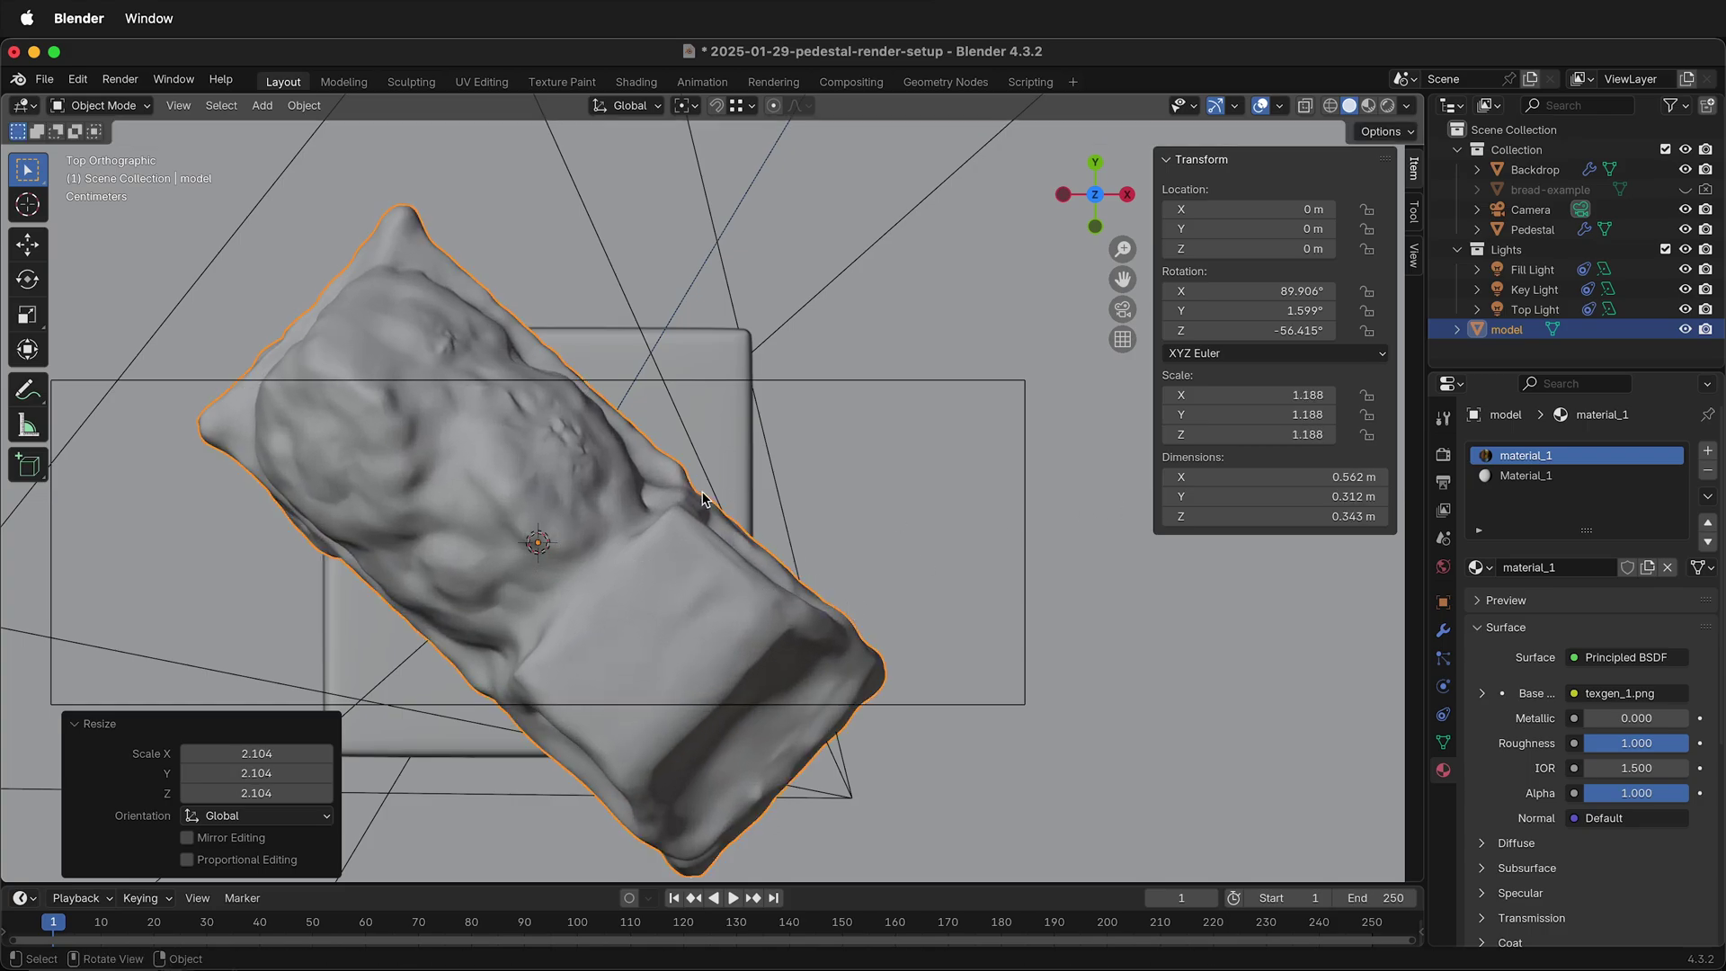
key("s")
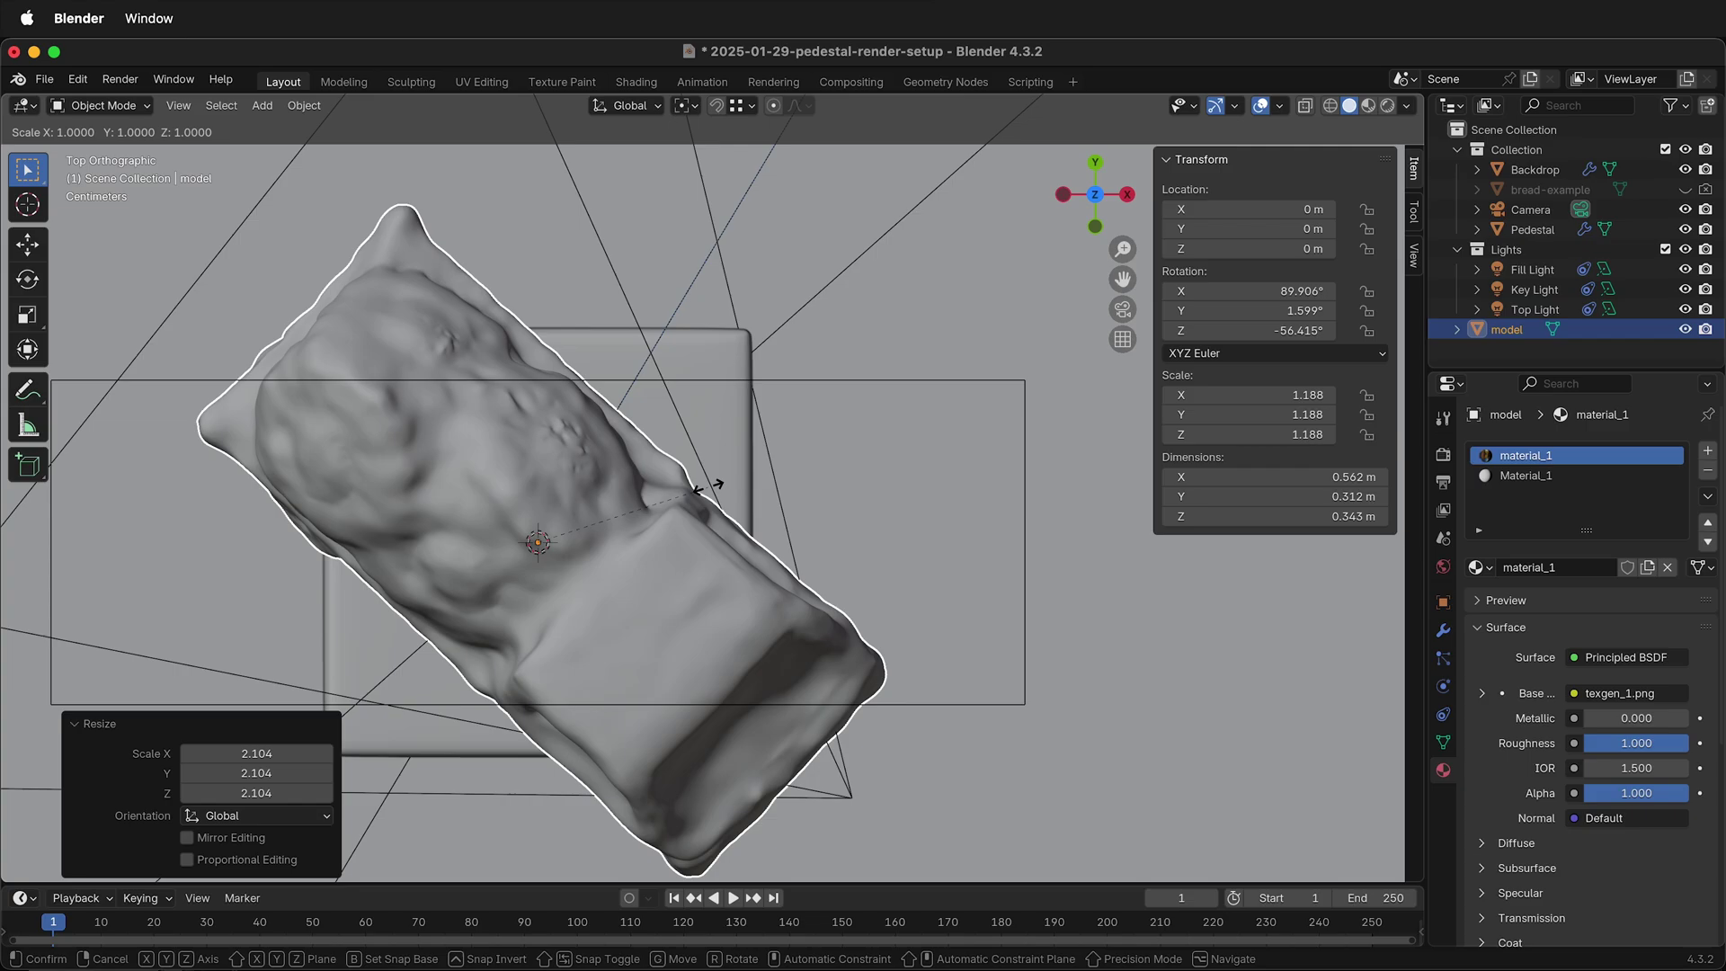
left_click(577, 461)
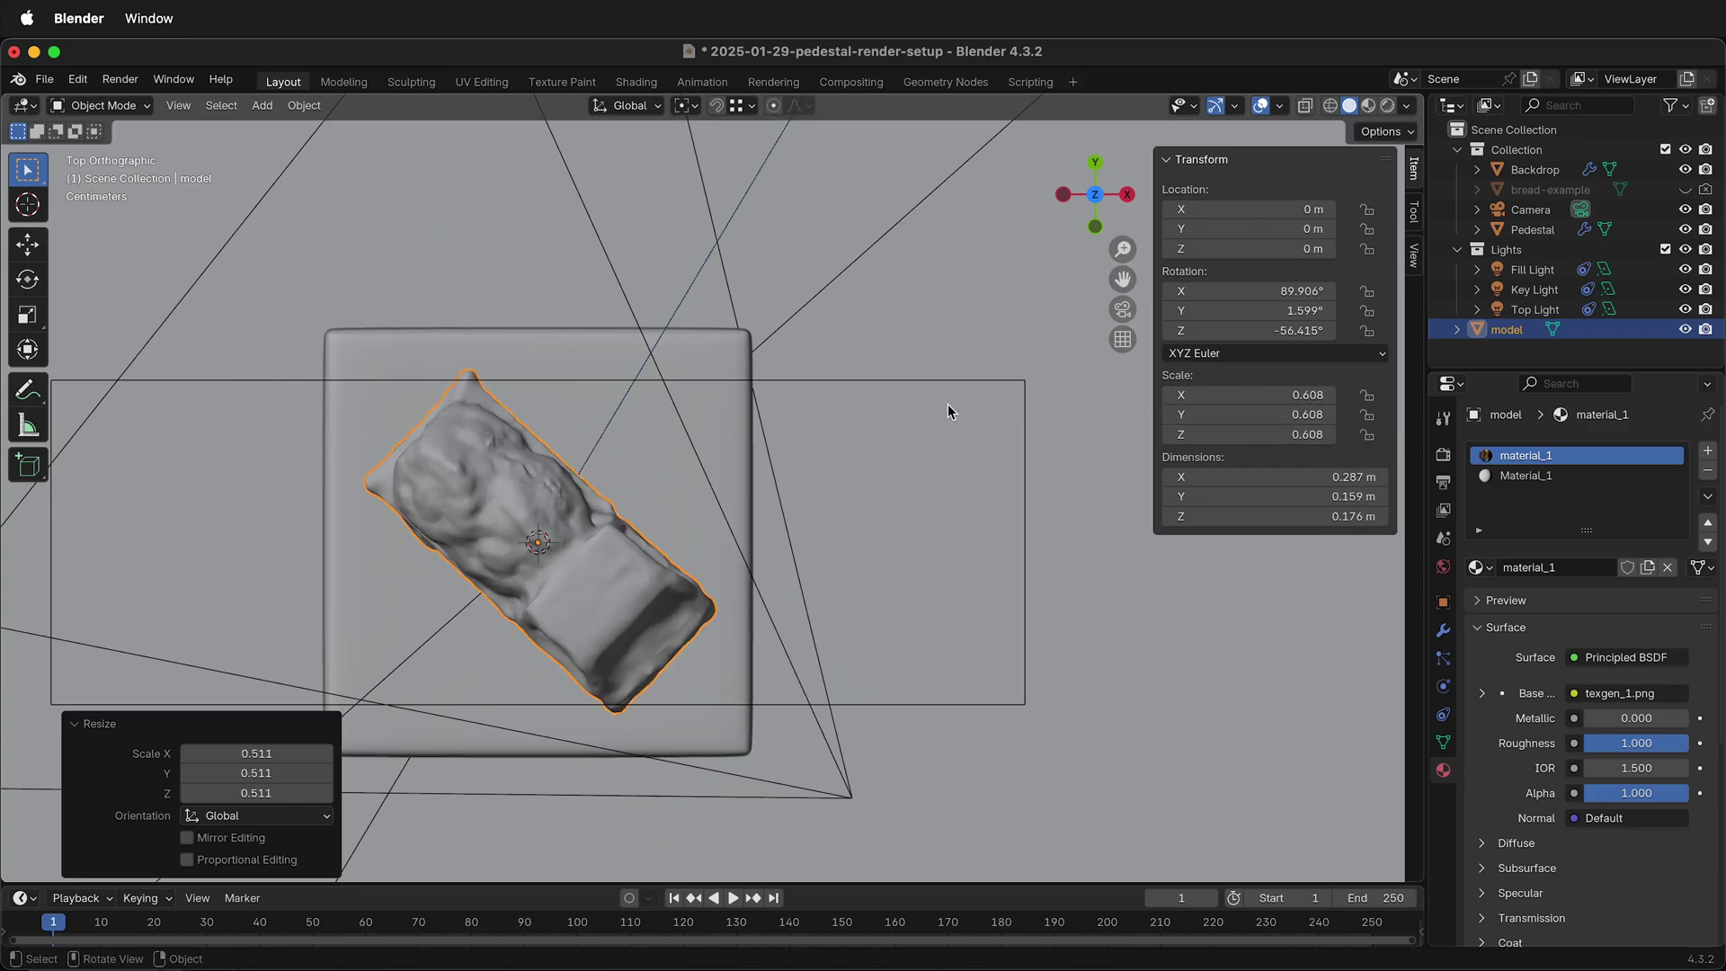
key("ctrl+a")
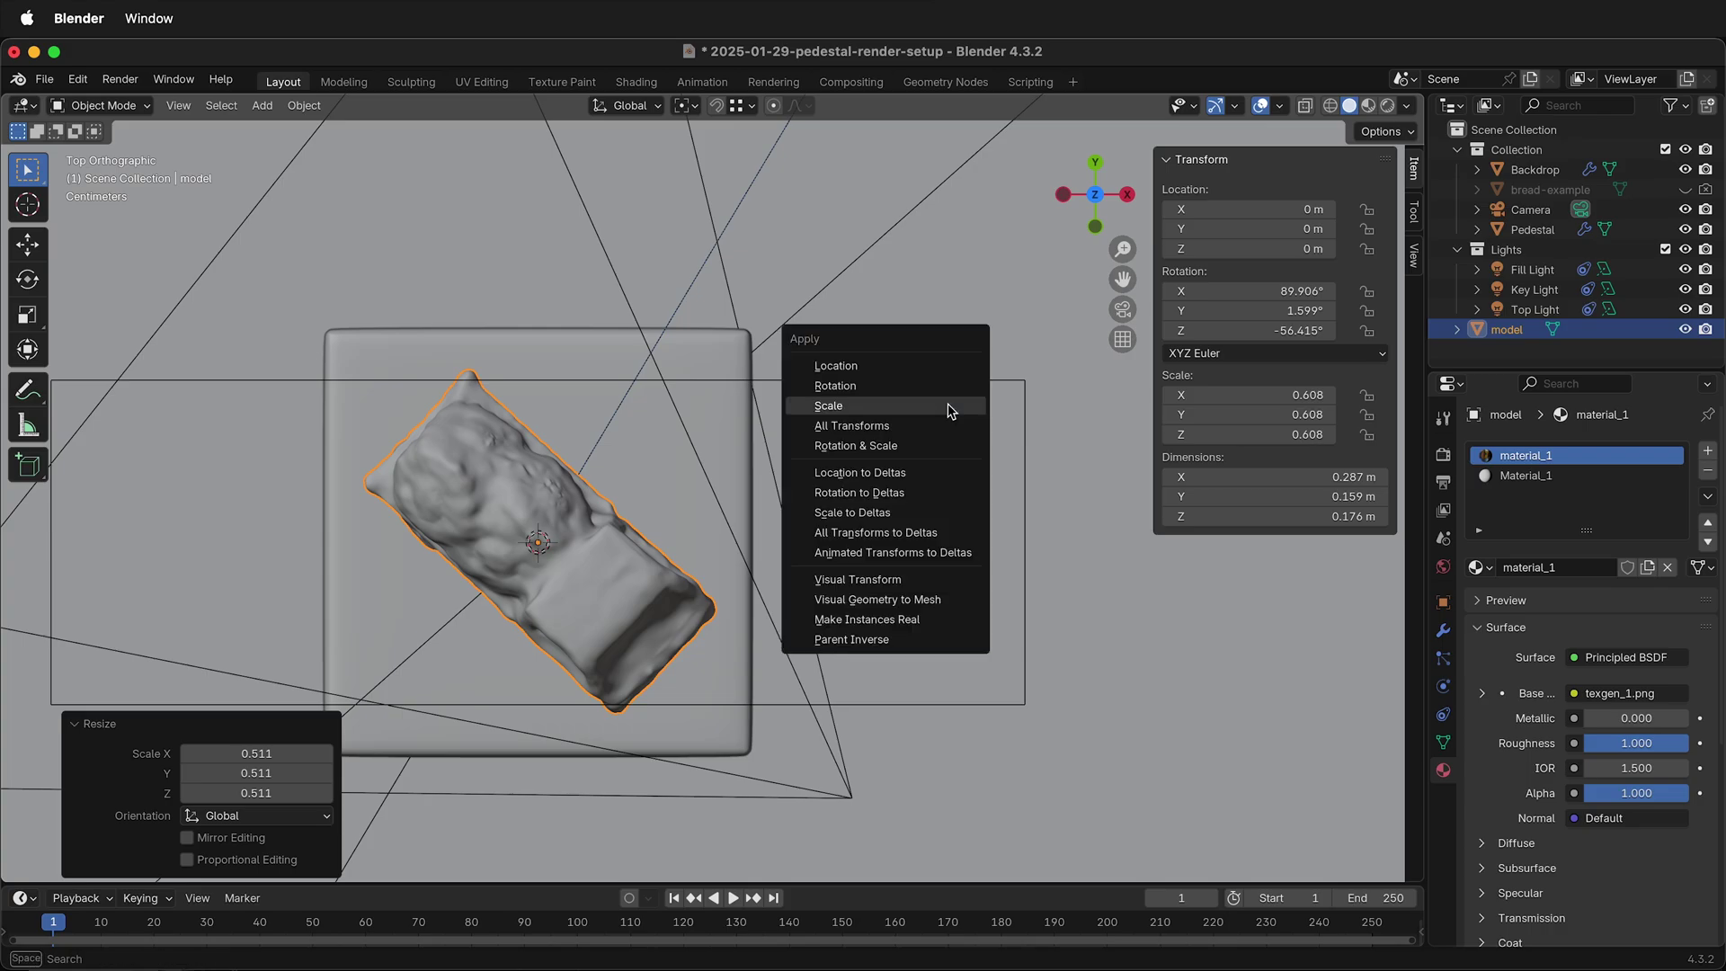
left_click(883, 407)
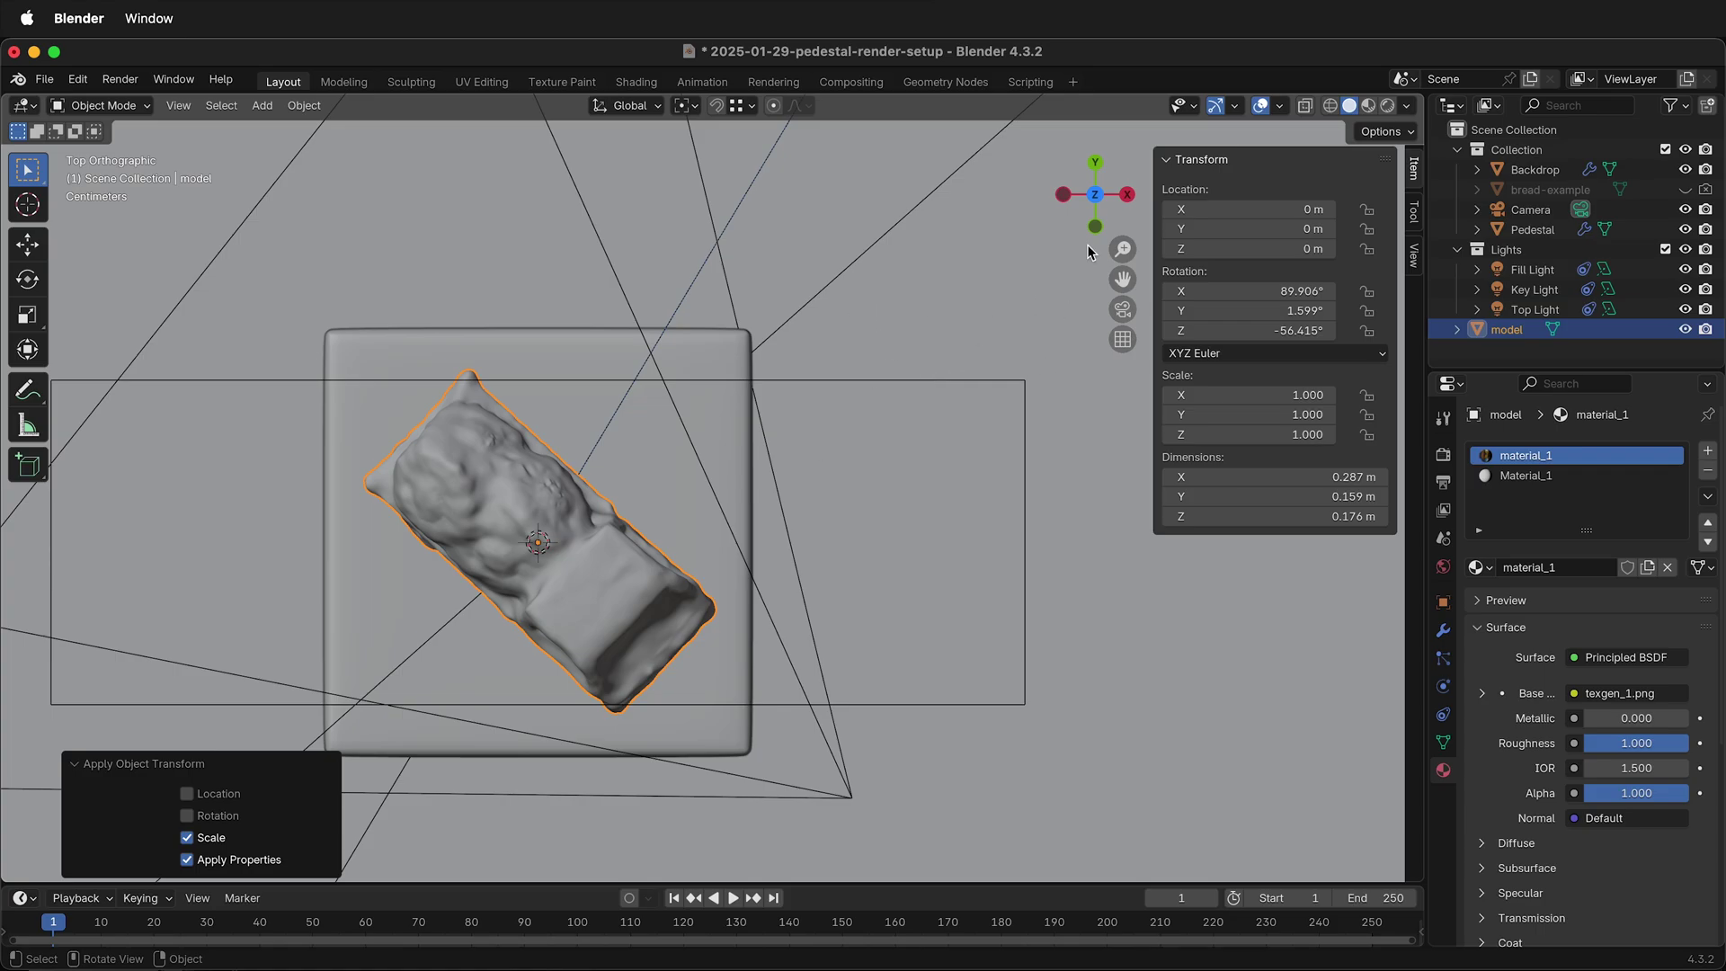
Display the scene with material preview shading through the camera, and lock the camera to the view
left_click(1368, 106)
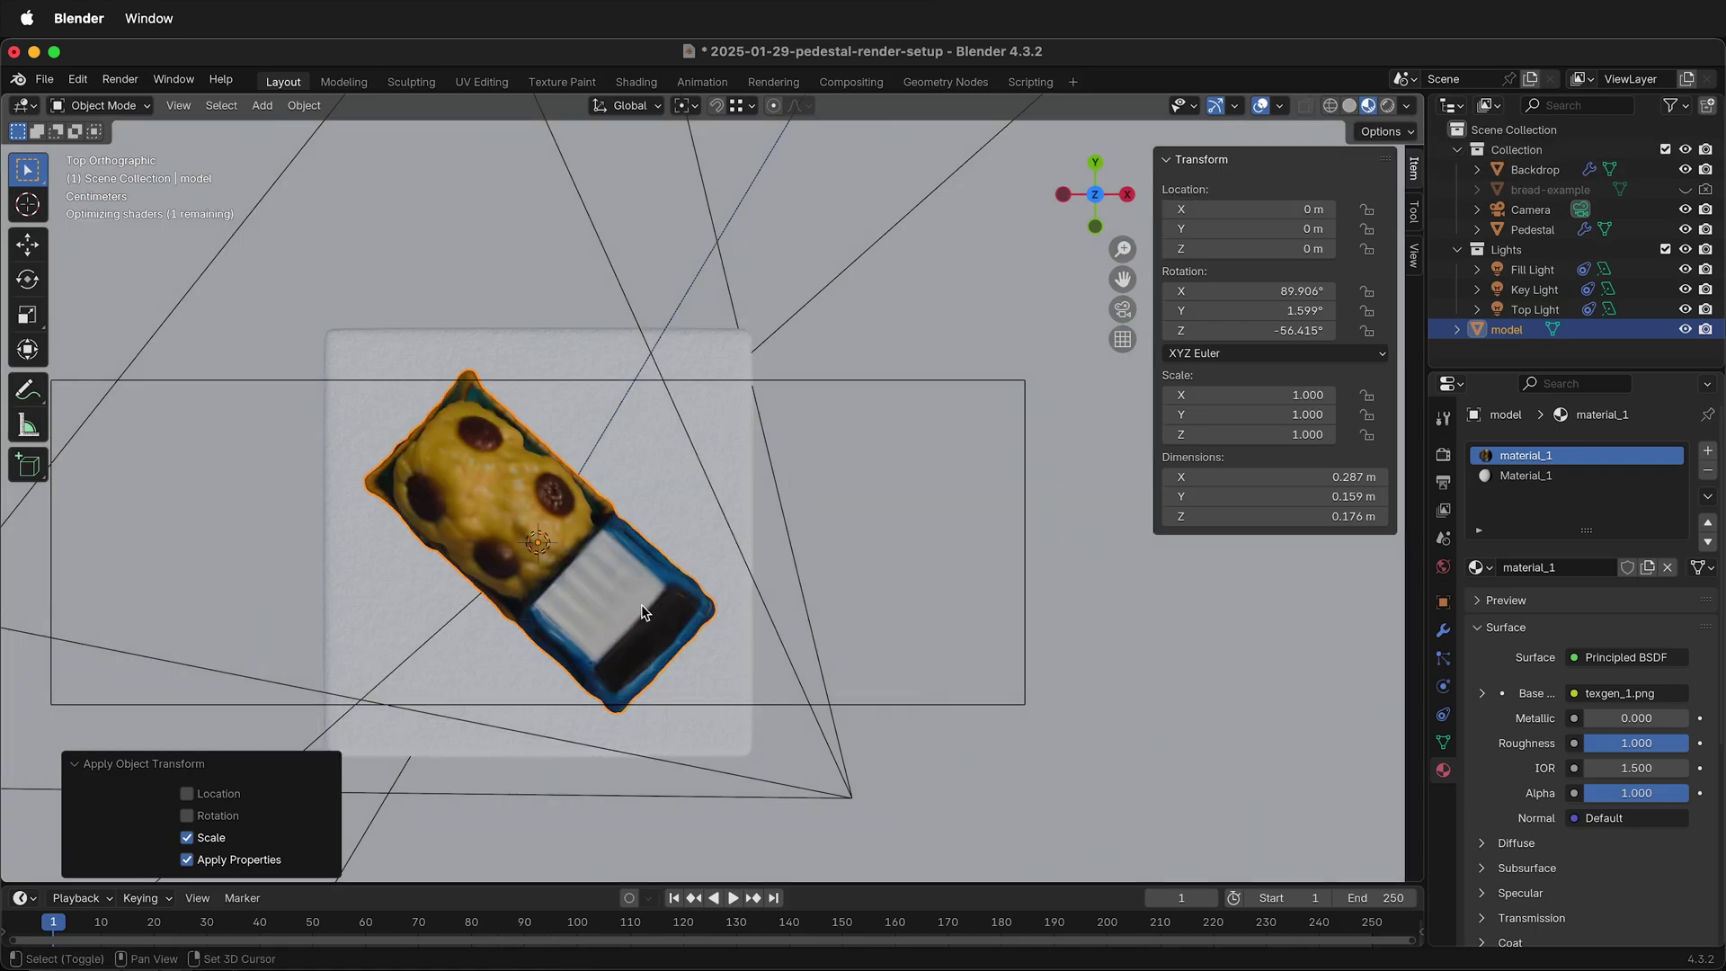
middle_click_drag(613, 607, 607, 606)
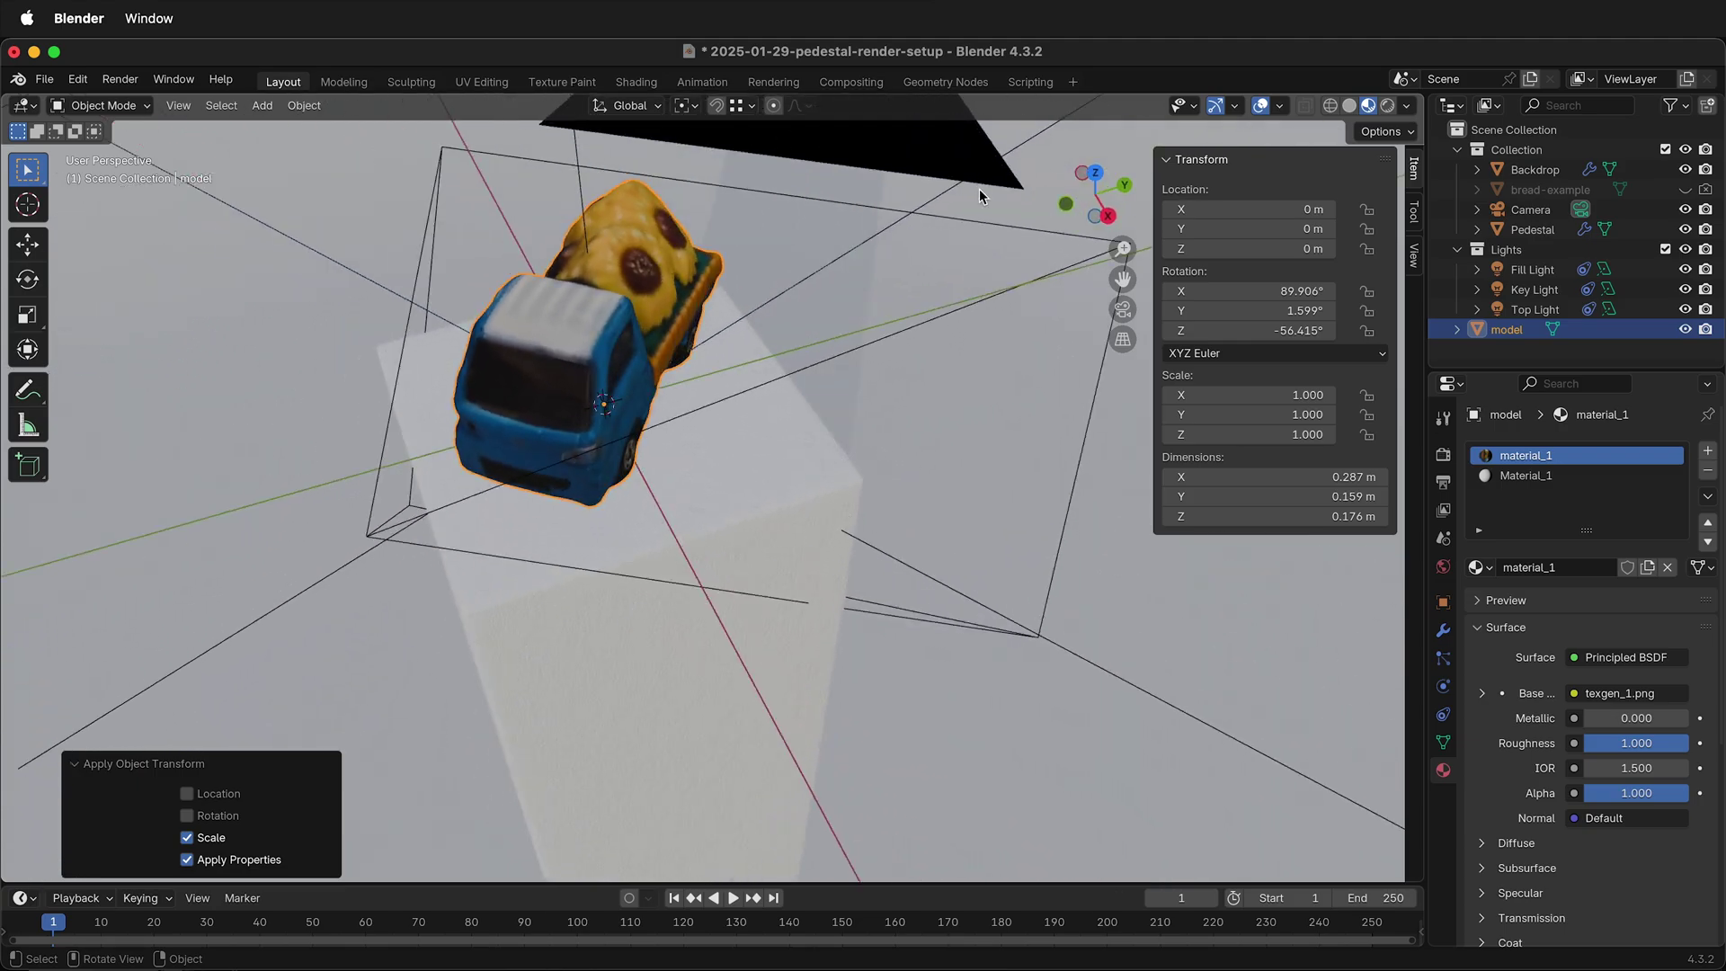
left_click(1122, 311)
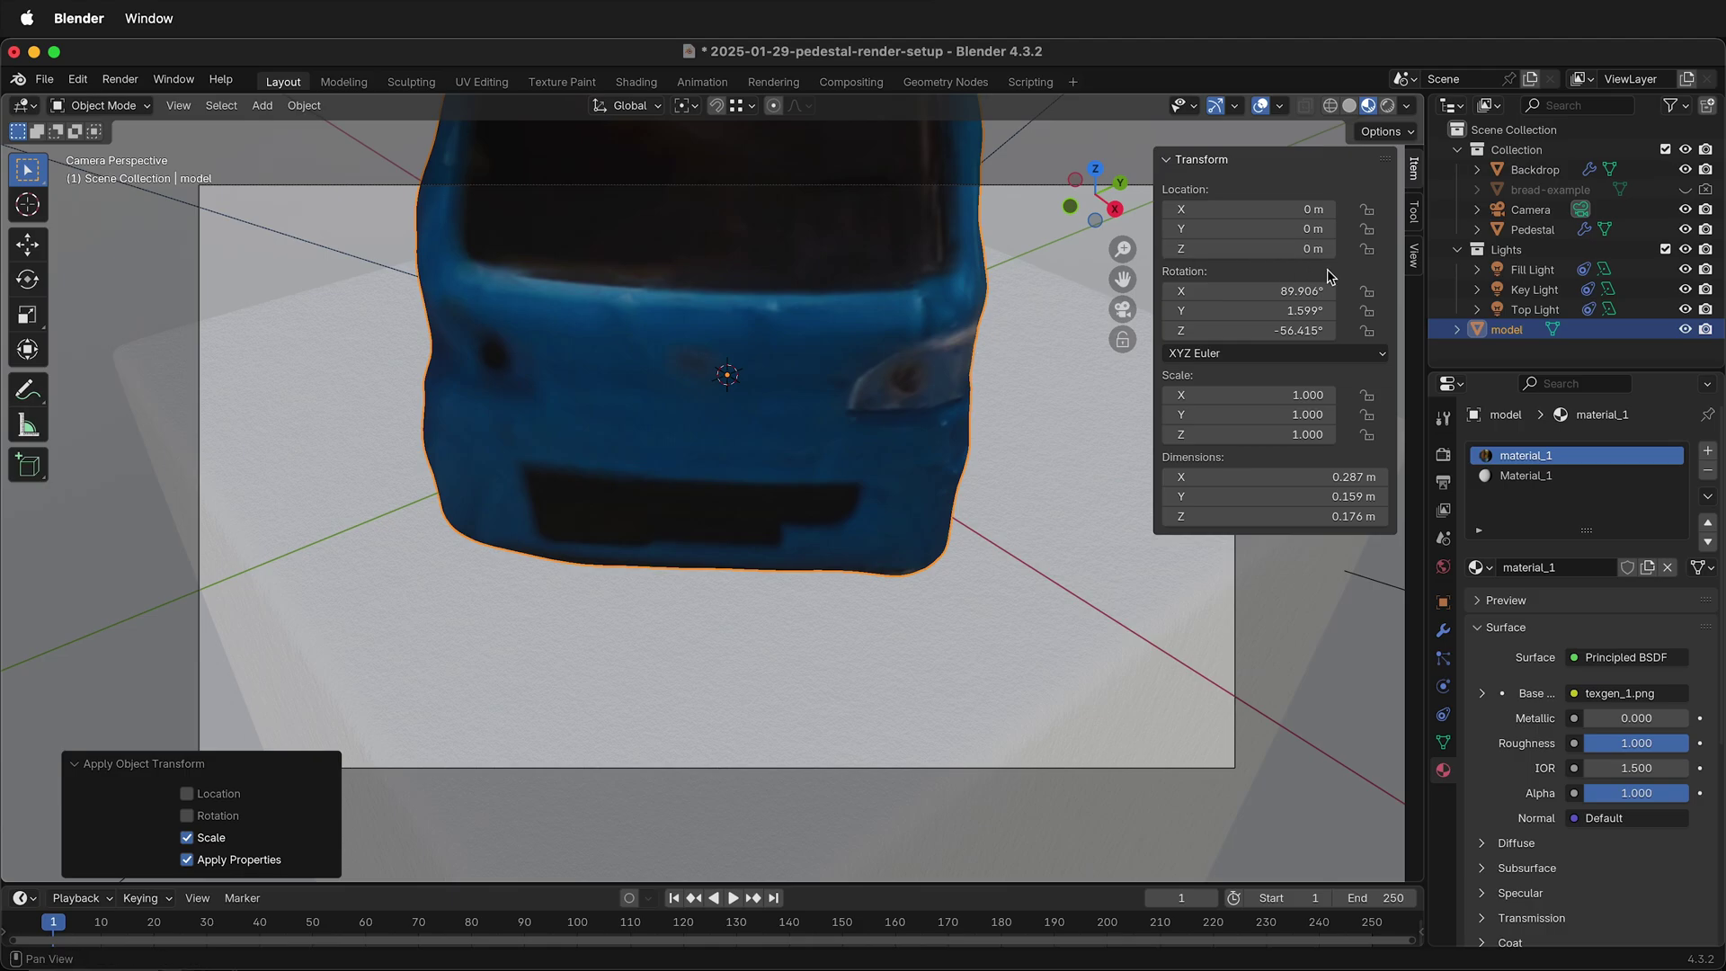
left_click(1414, 257)
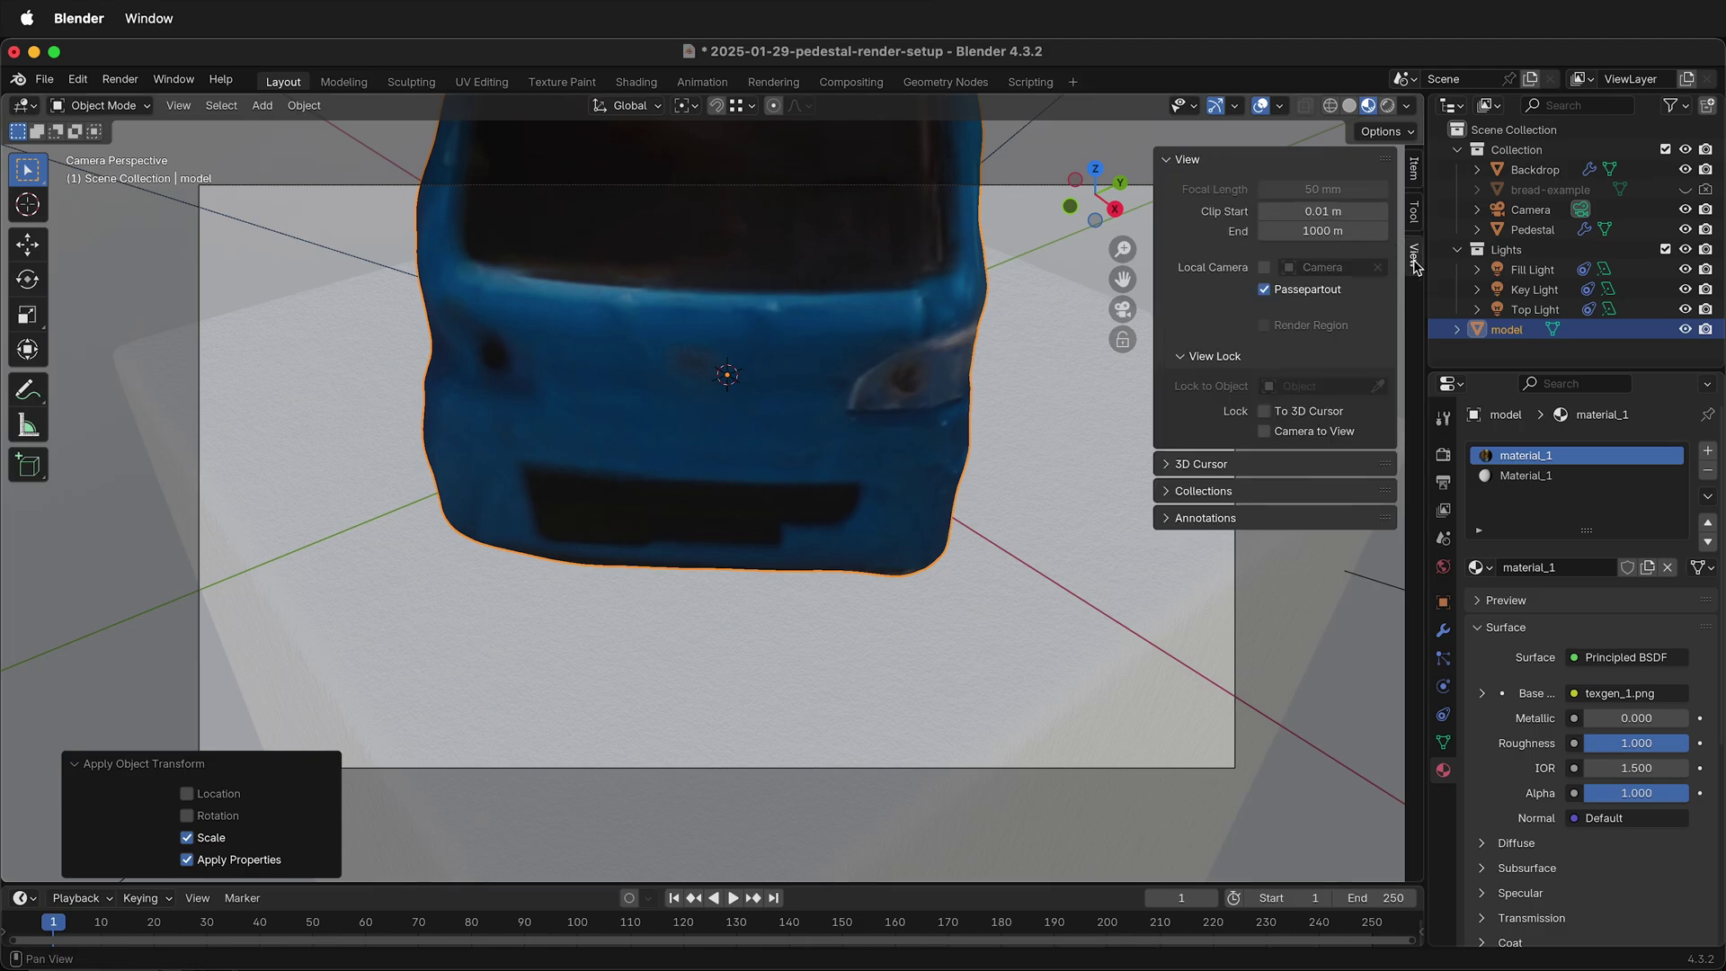
left_click(1264, 431)
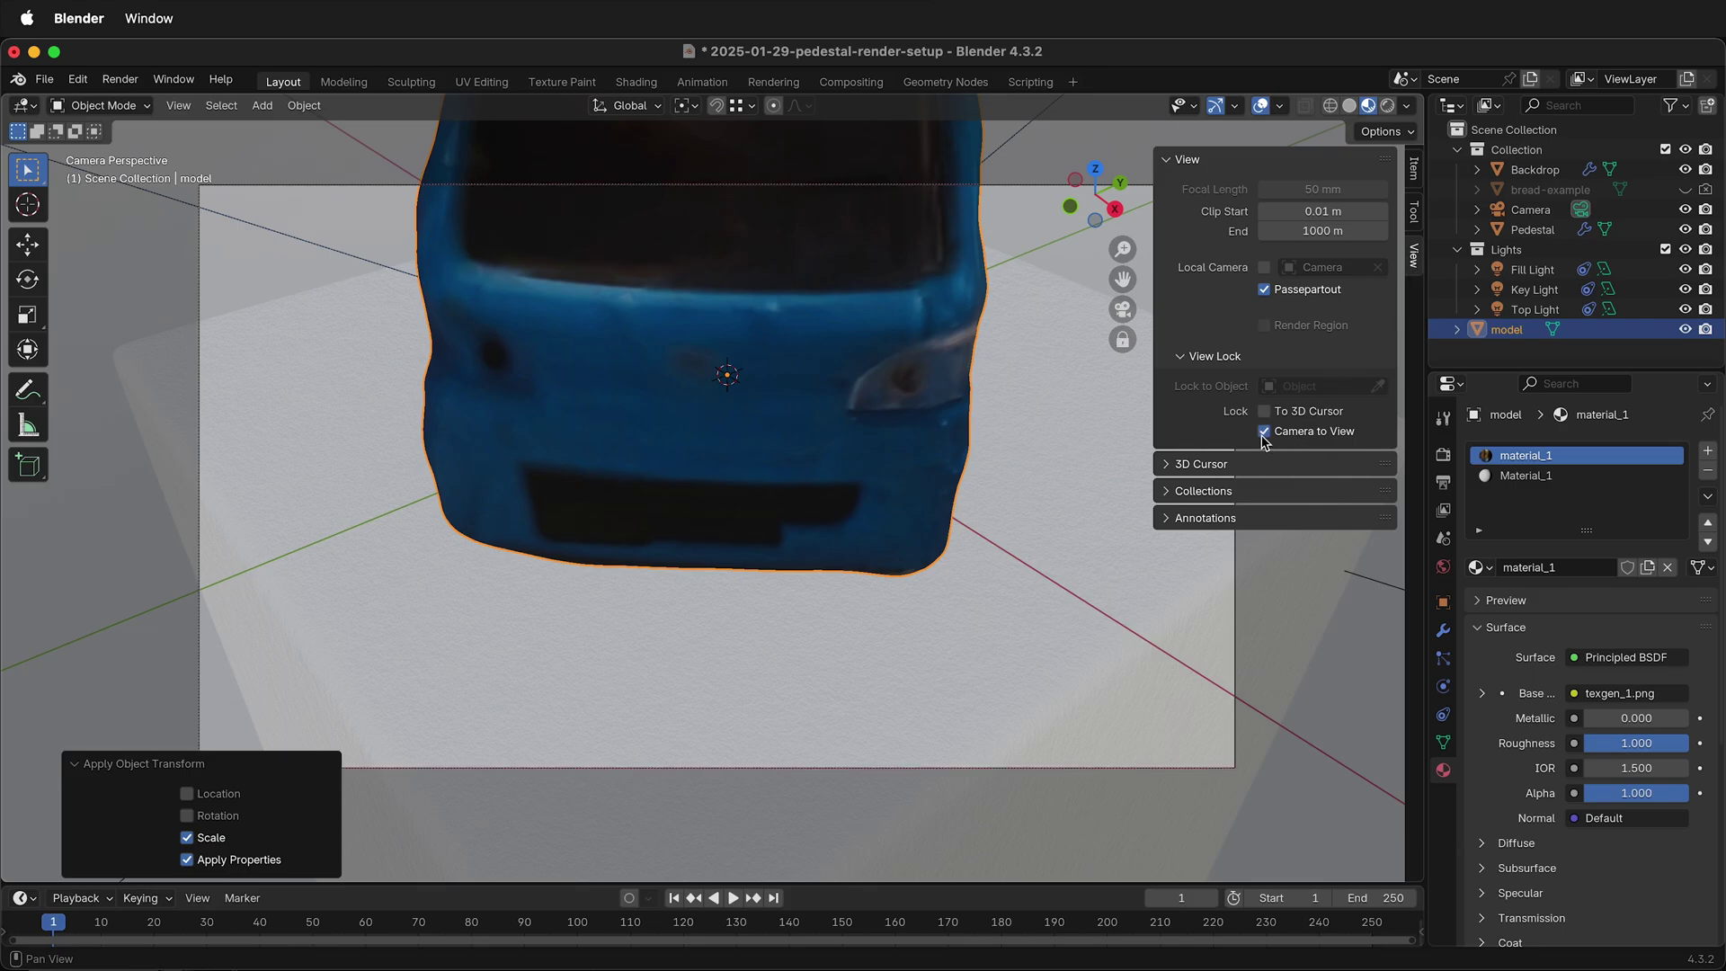
Reframe the camera to a low three-quarter front view of the truck on the pedestal, and unlock the camera from the view
scroll(863, 451, "down", 2)
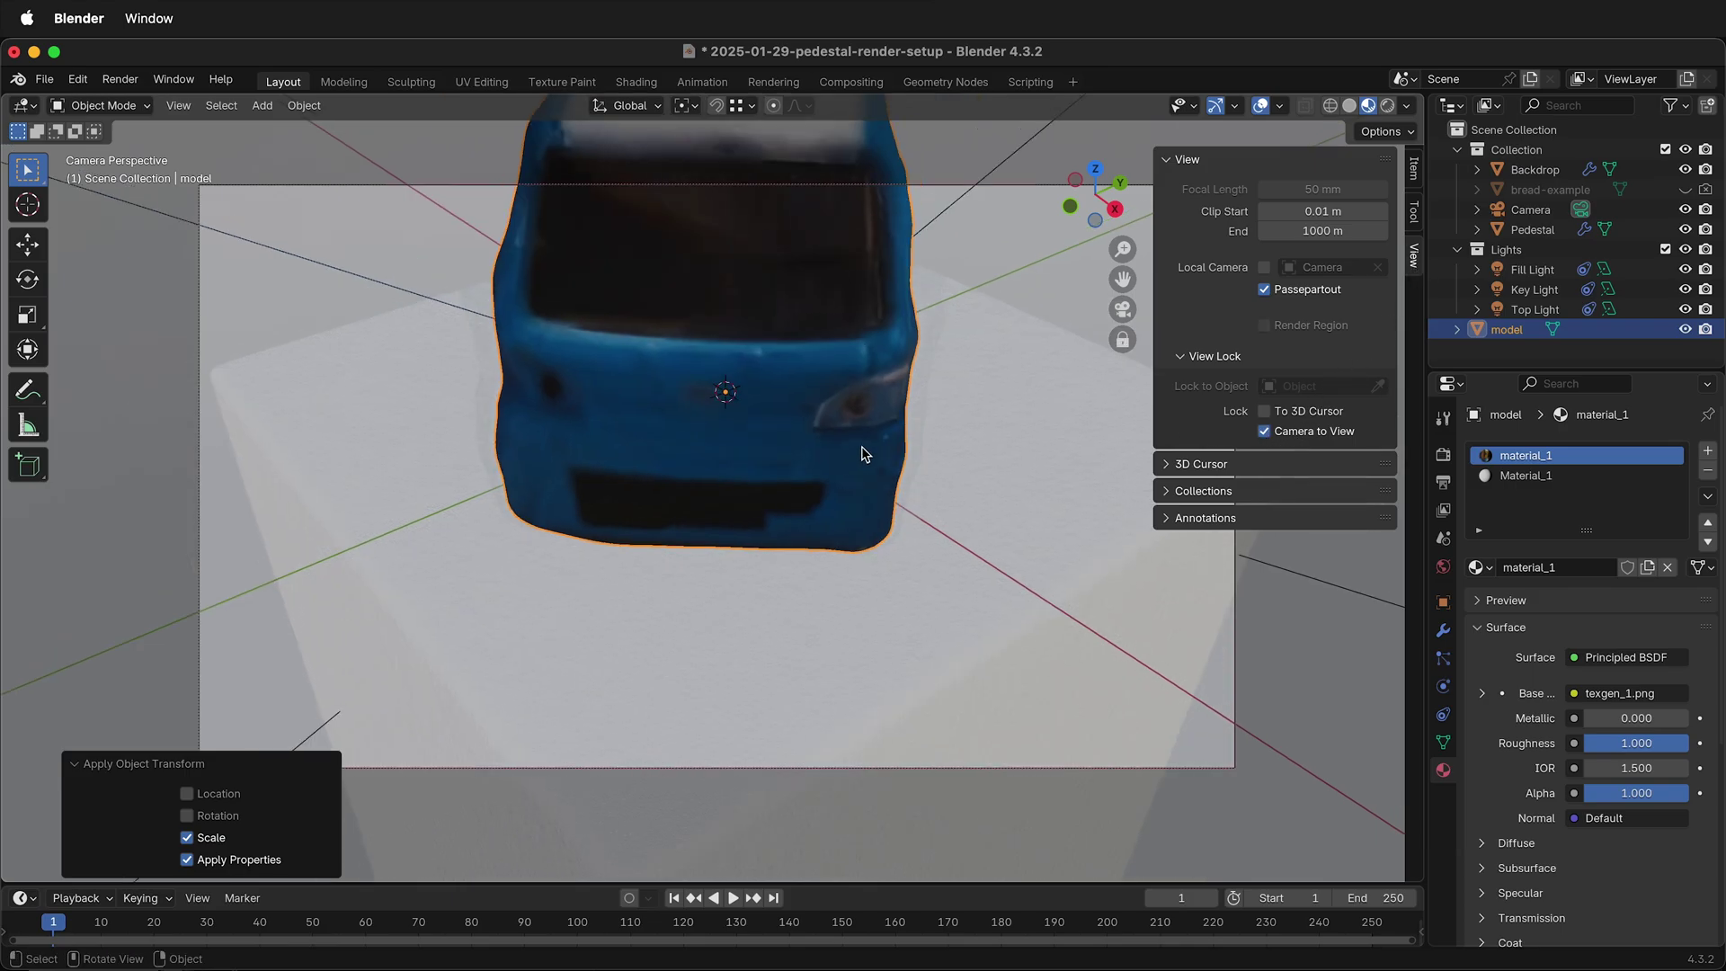
scroll(861, 449, "down", 5)
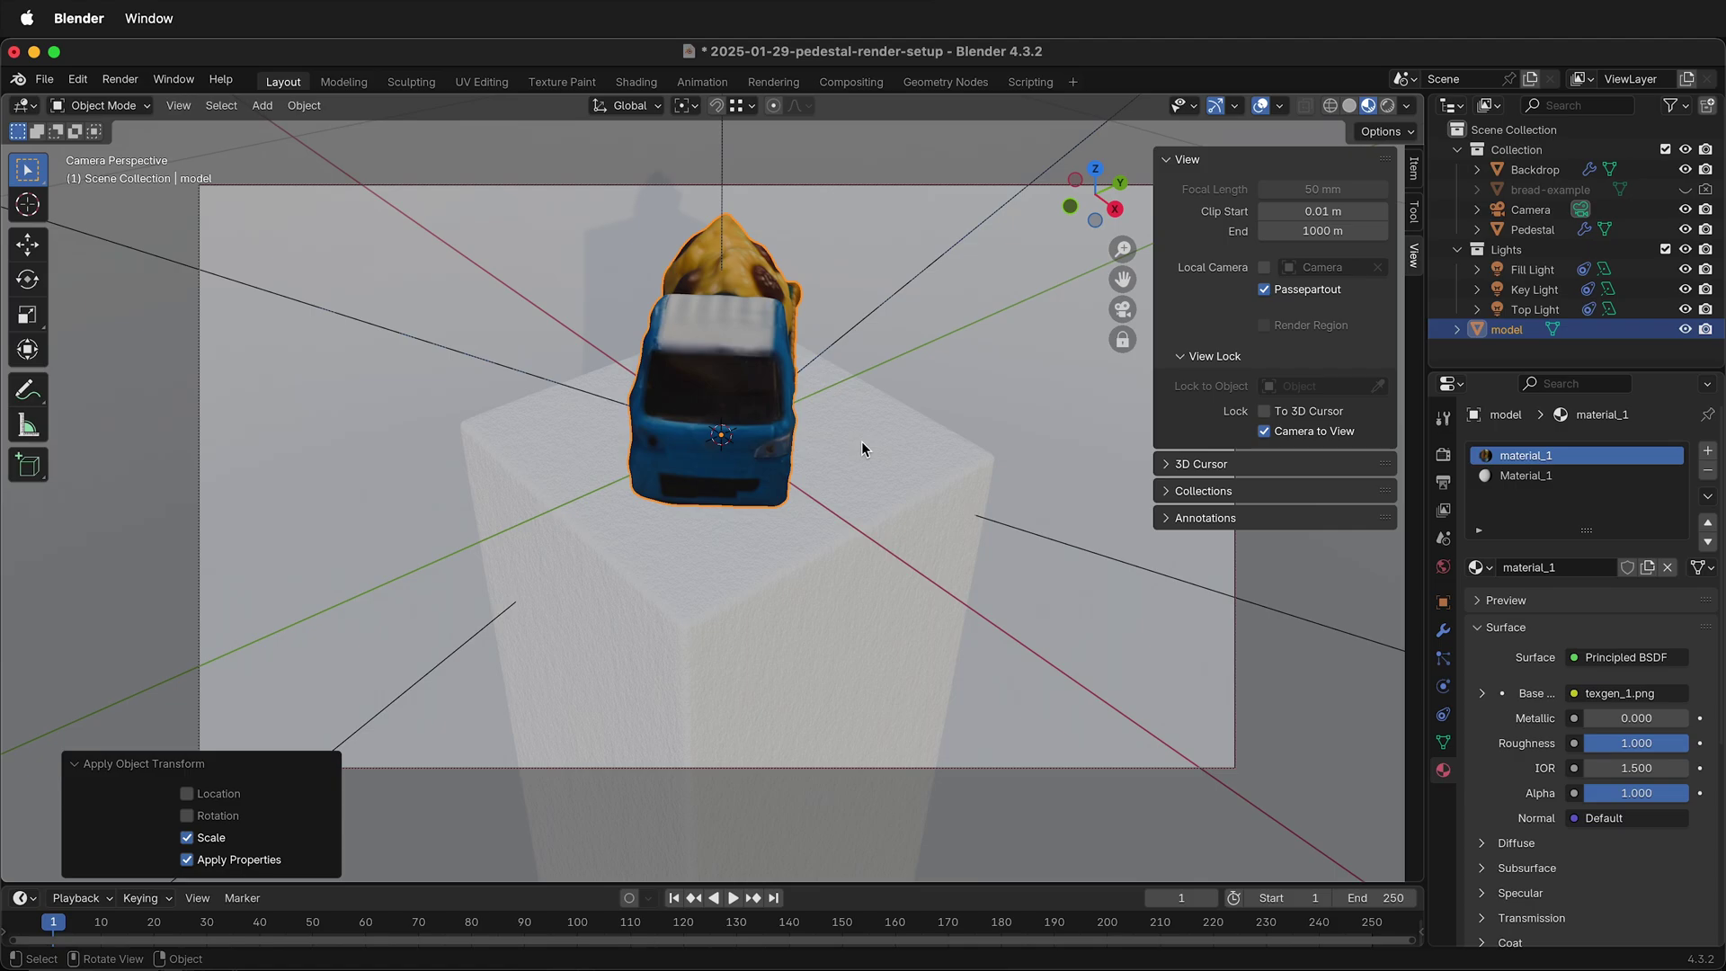
scroll(861, 447, "up", 5)
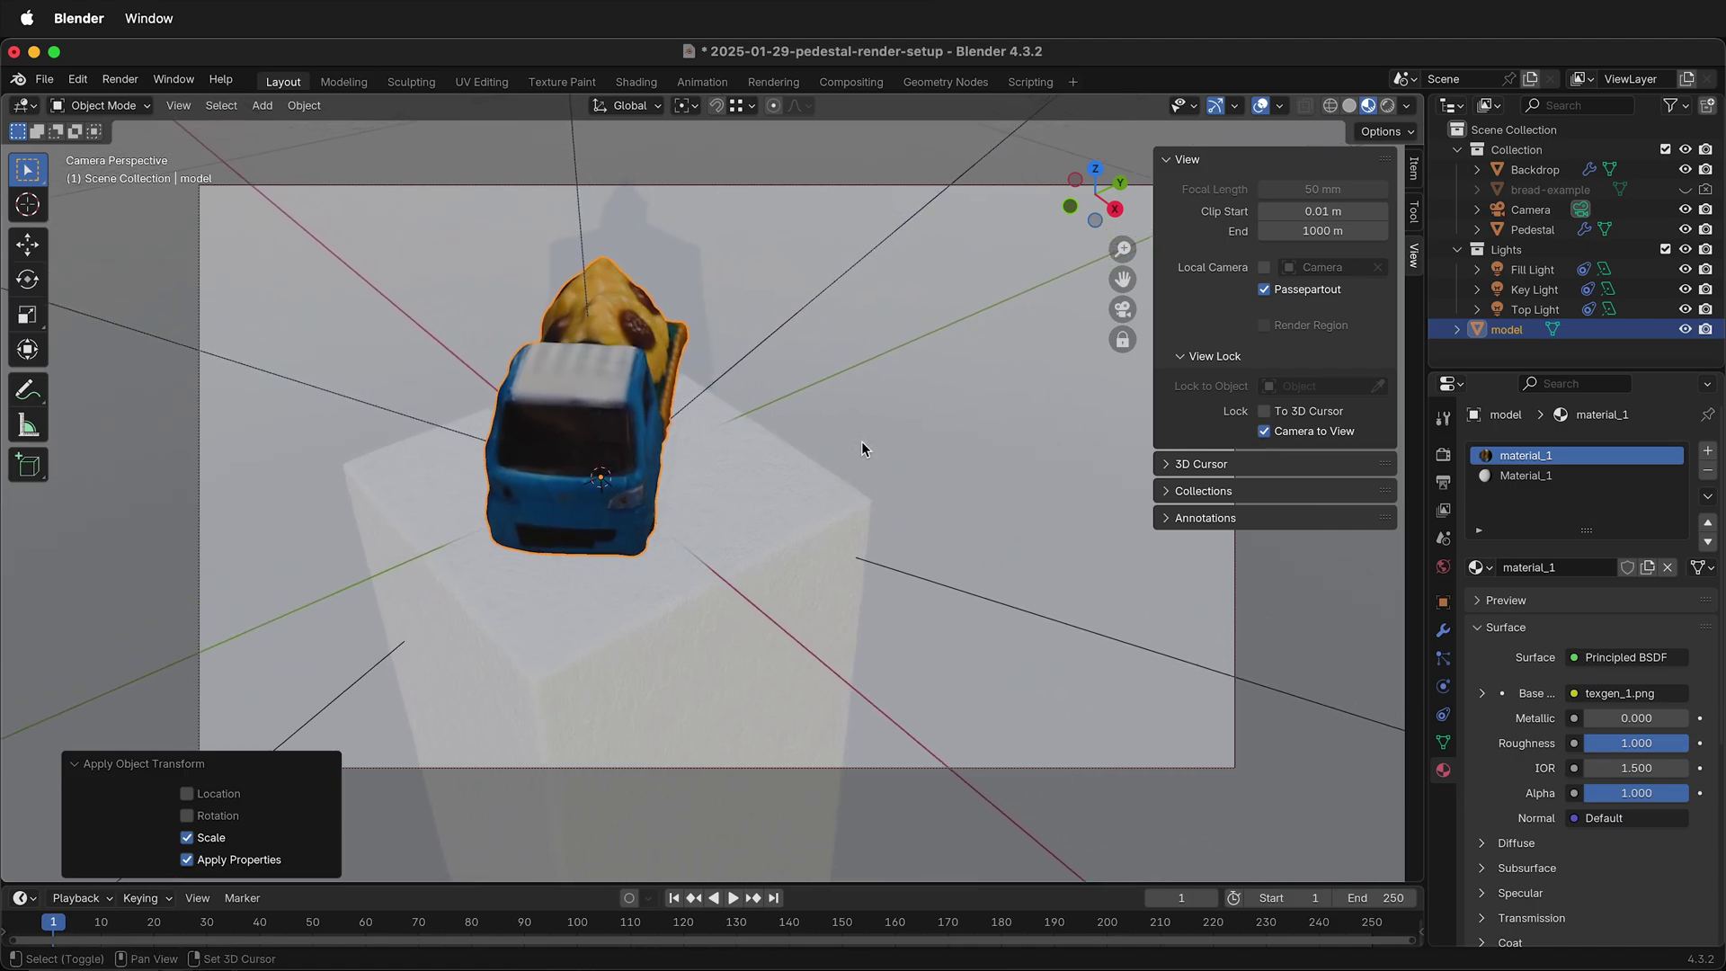
scroll(861, 446, "up", 5)
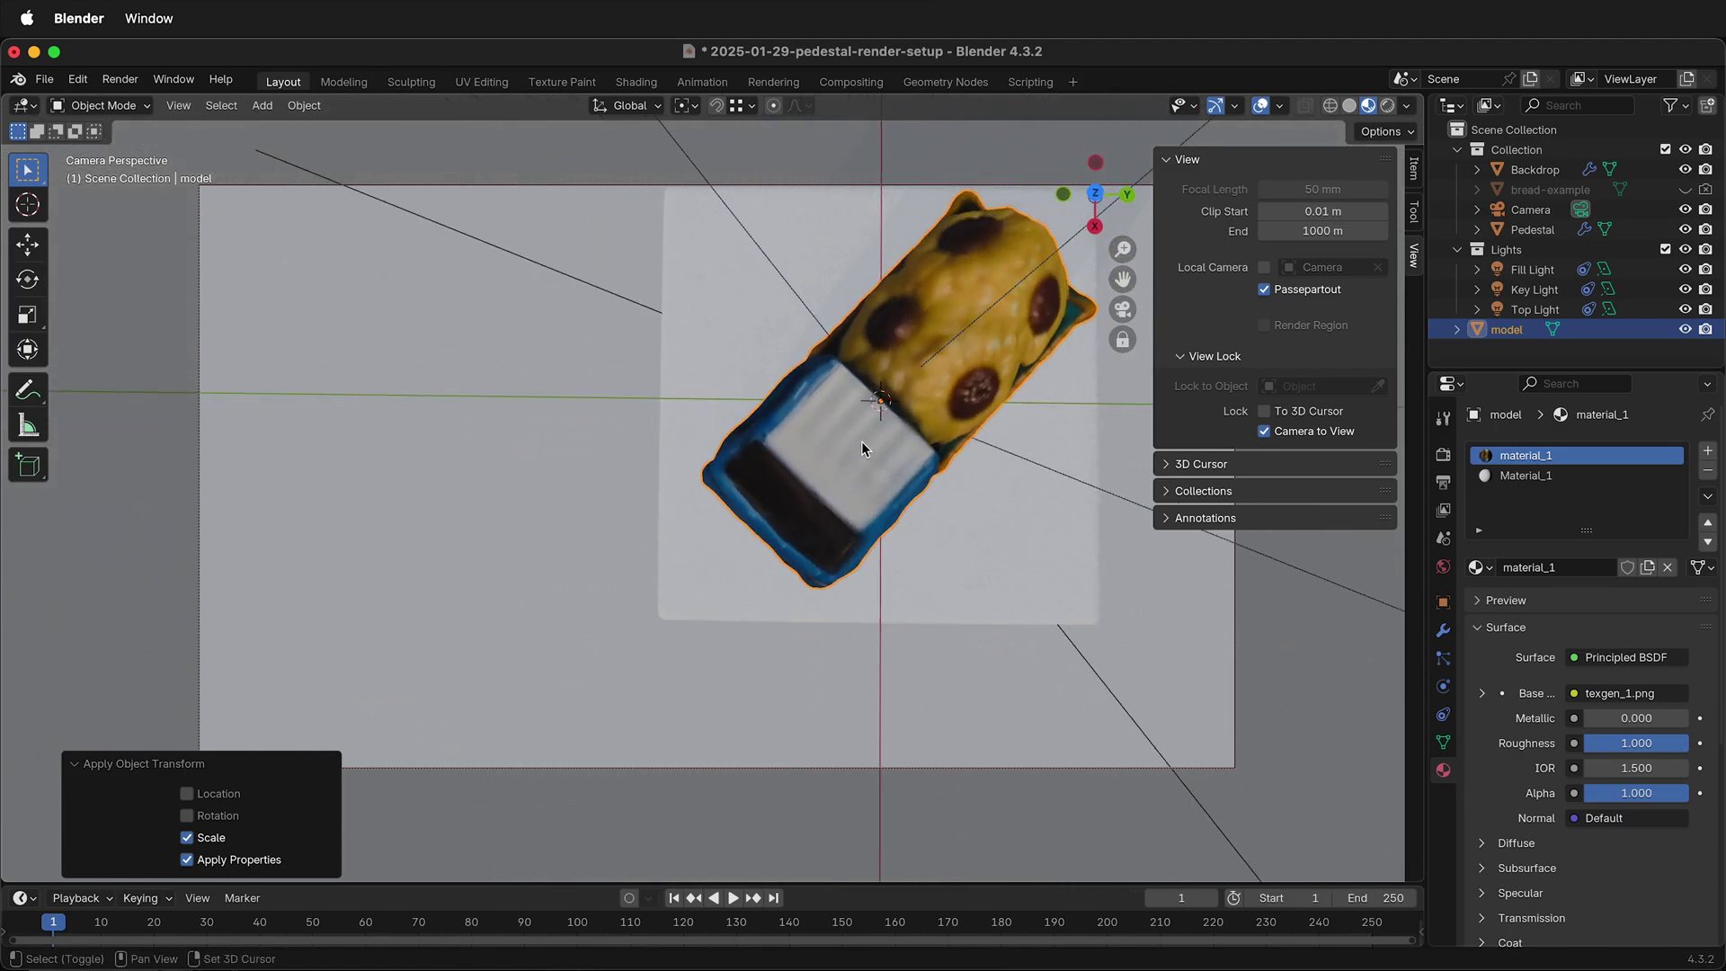
scroll(861, 447, "down", 10)
scroll(862, 449, "right", 10)
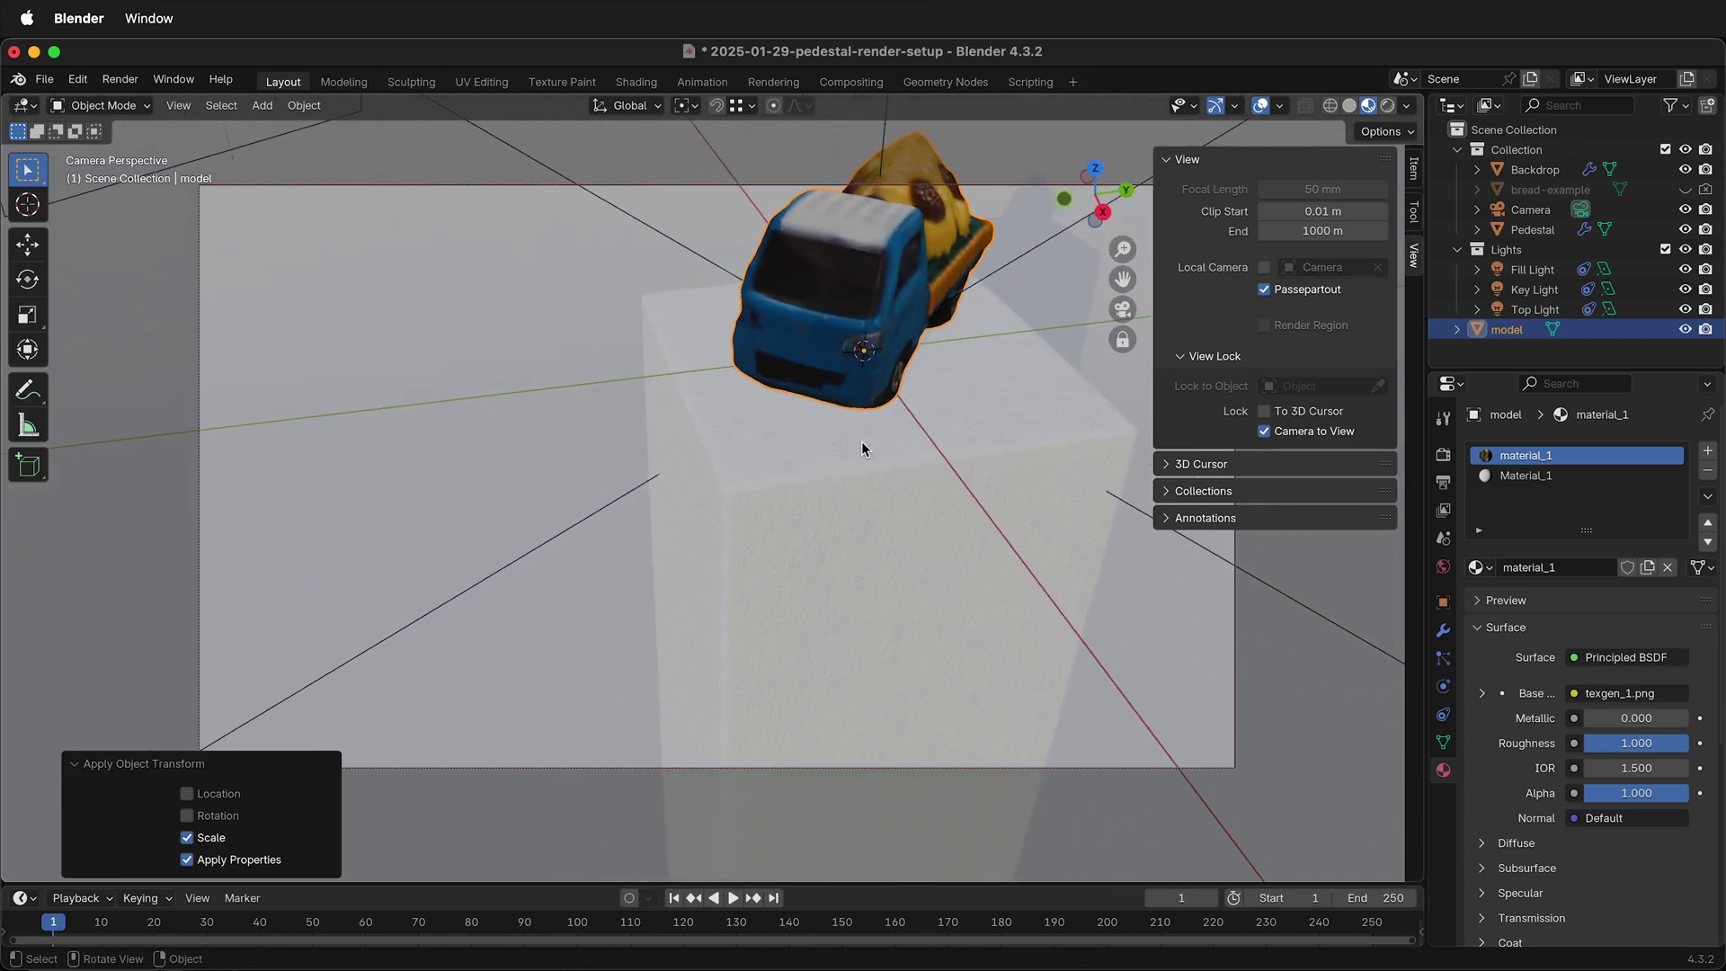
scroll(861, 449, "left", 5)
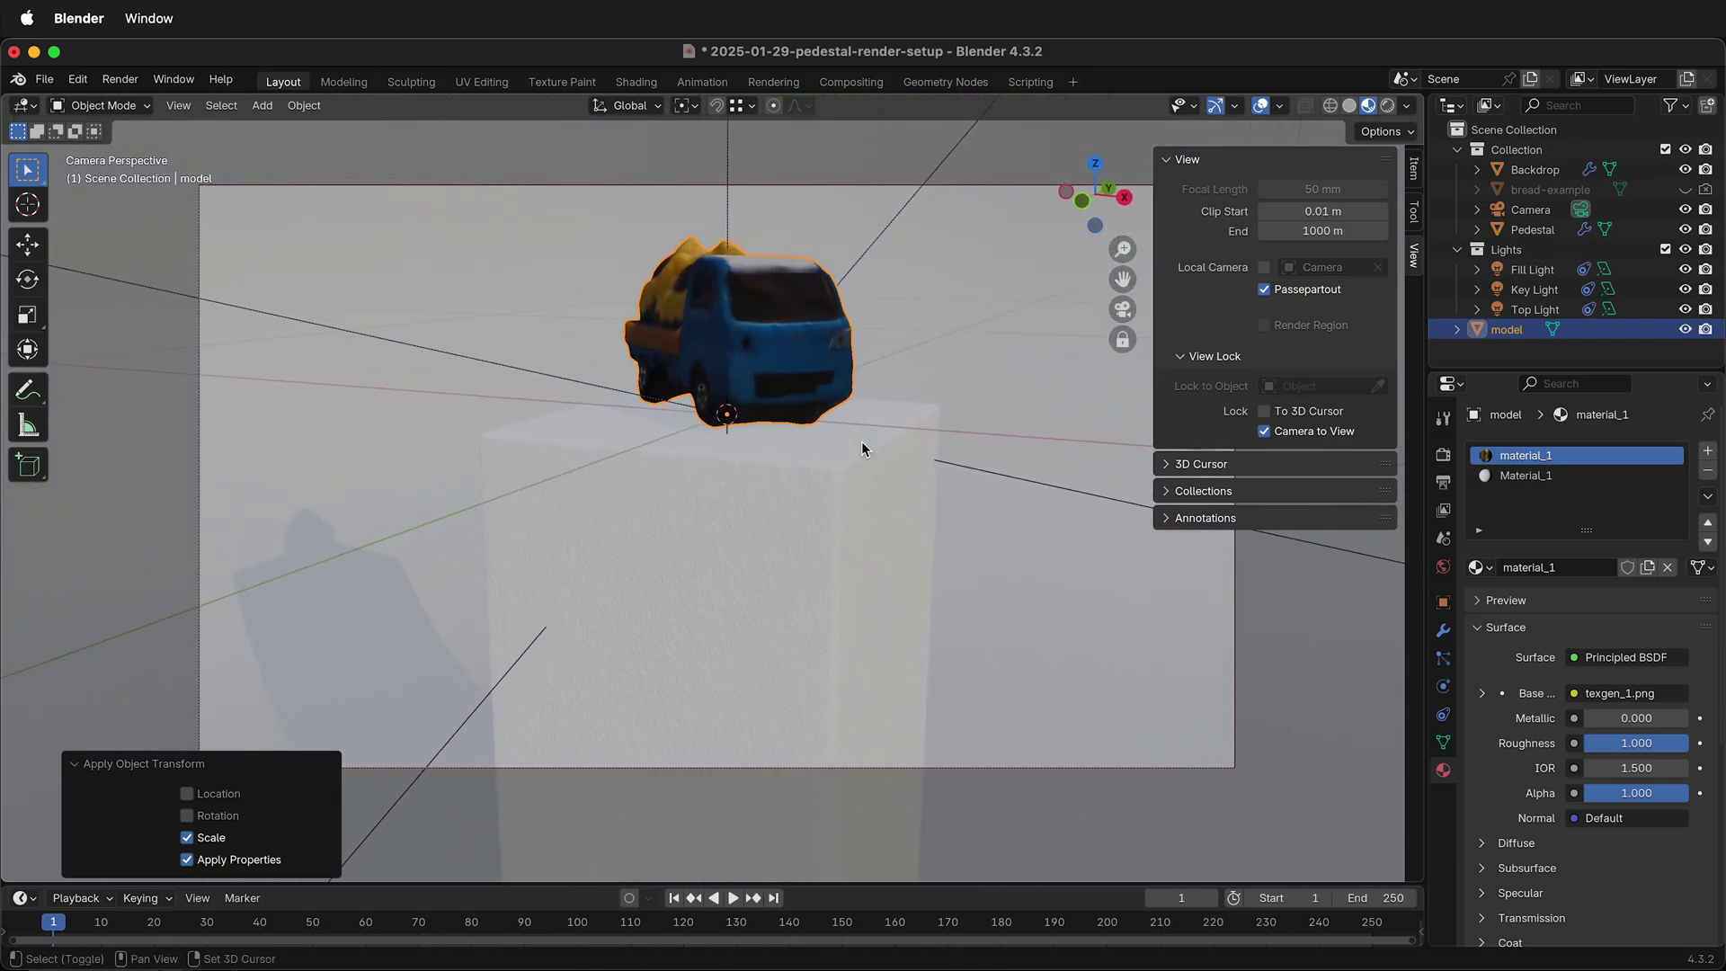
scroll(861, 448, "up", 5, "ctrl")
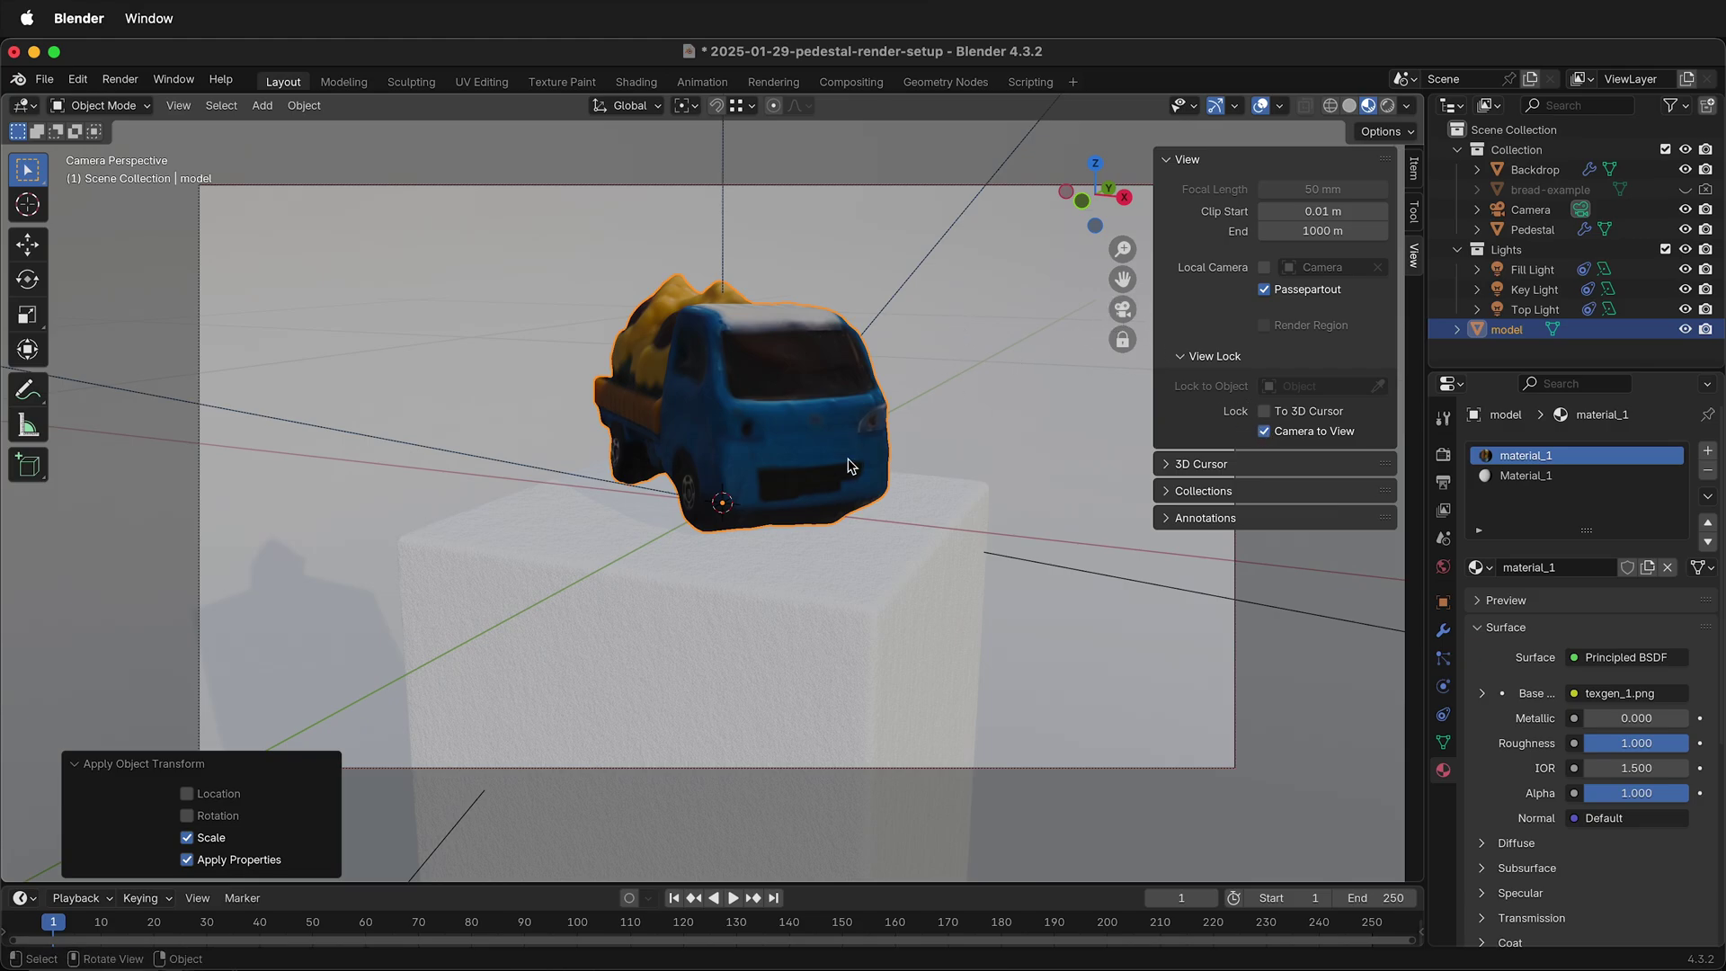
left_click(1265, 433)
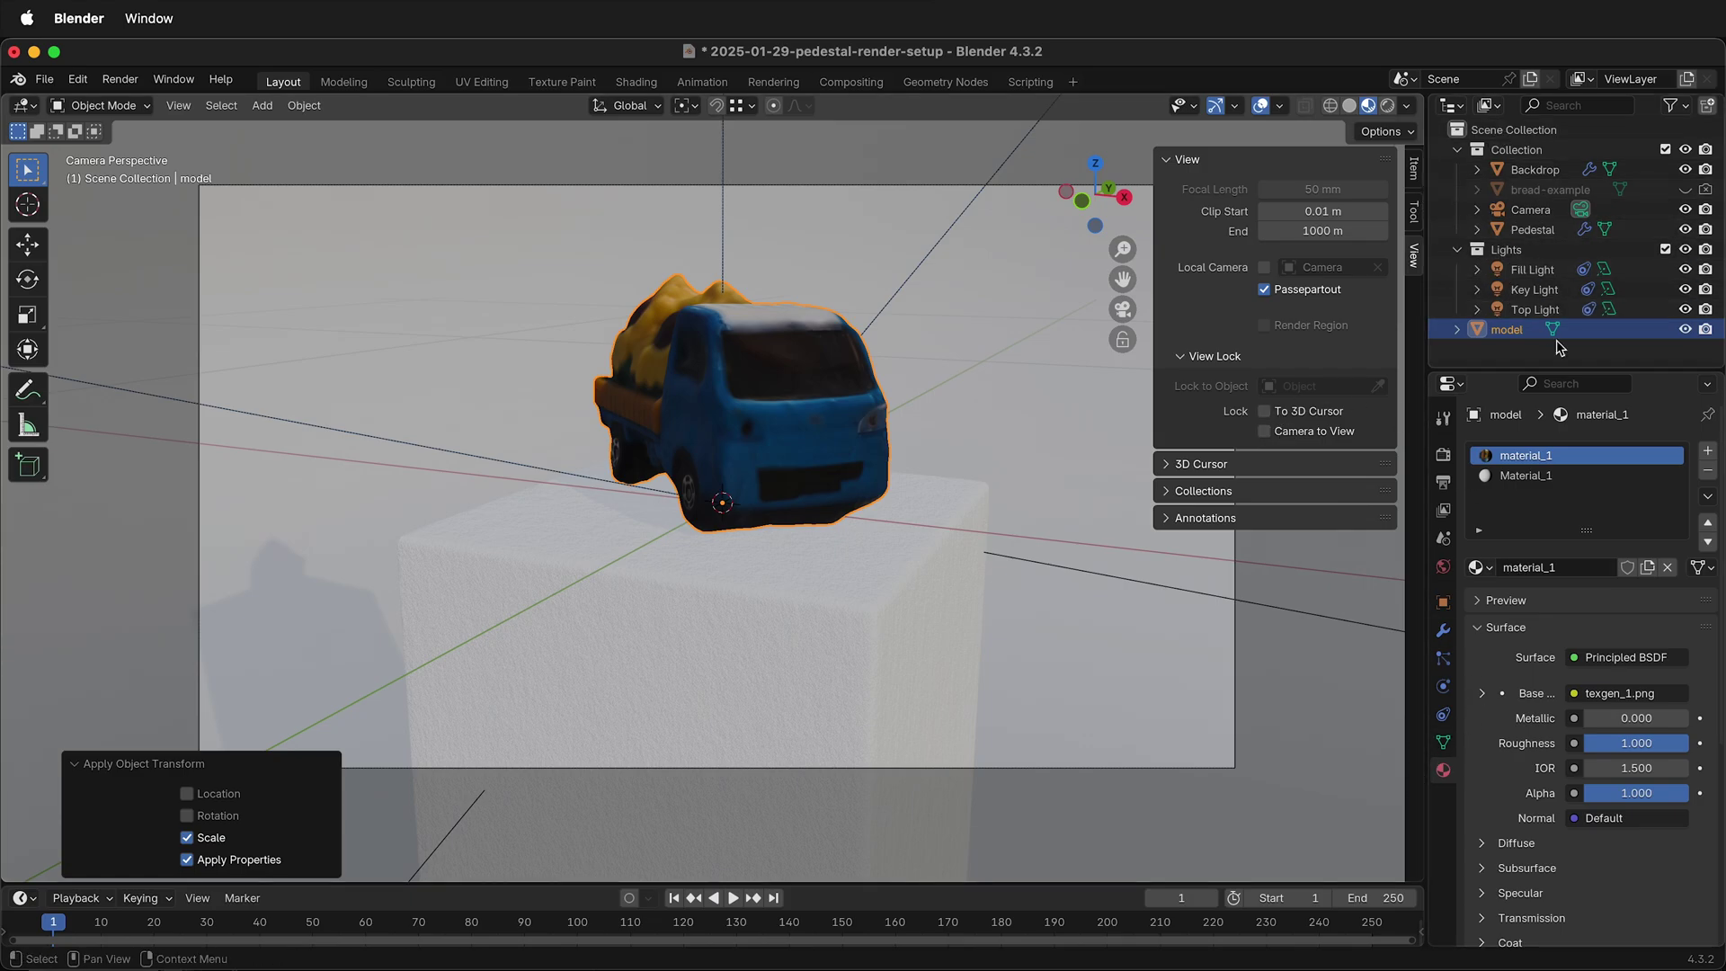
Show the scene with rendered shading and set the Top Light's power to 1 W
left_click(1539, 289)
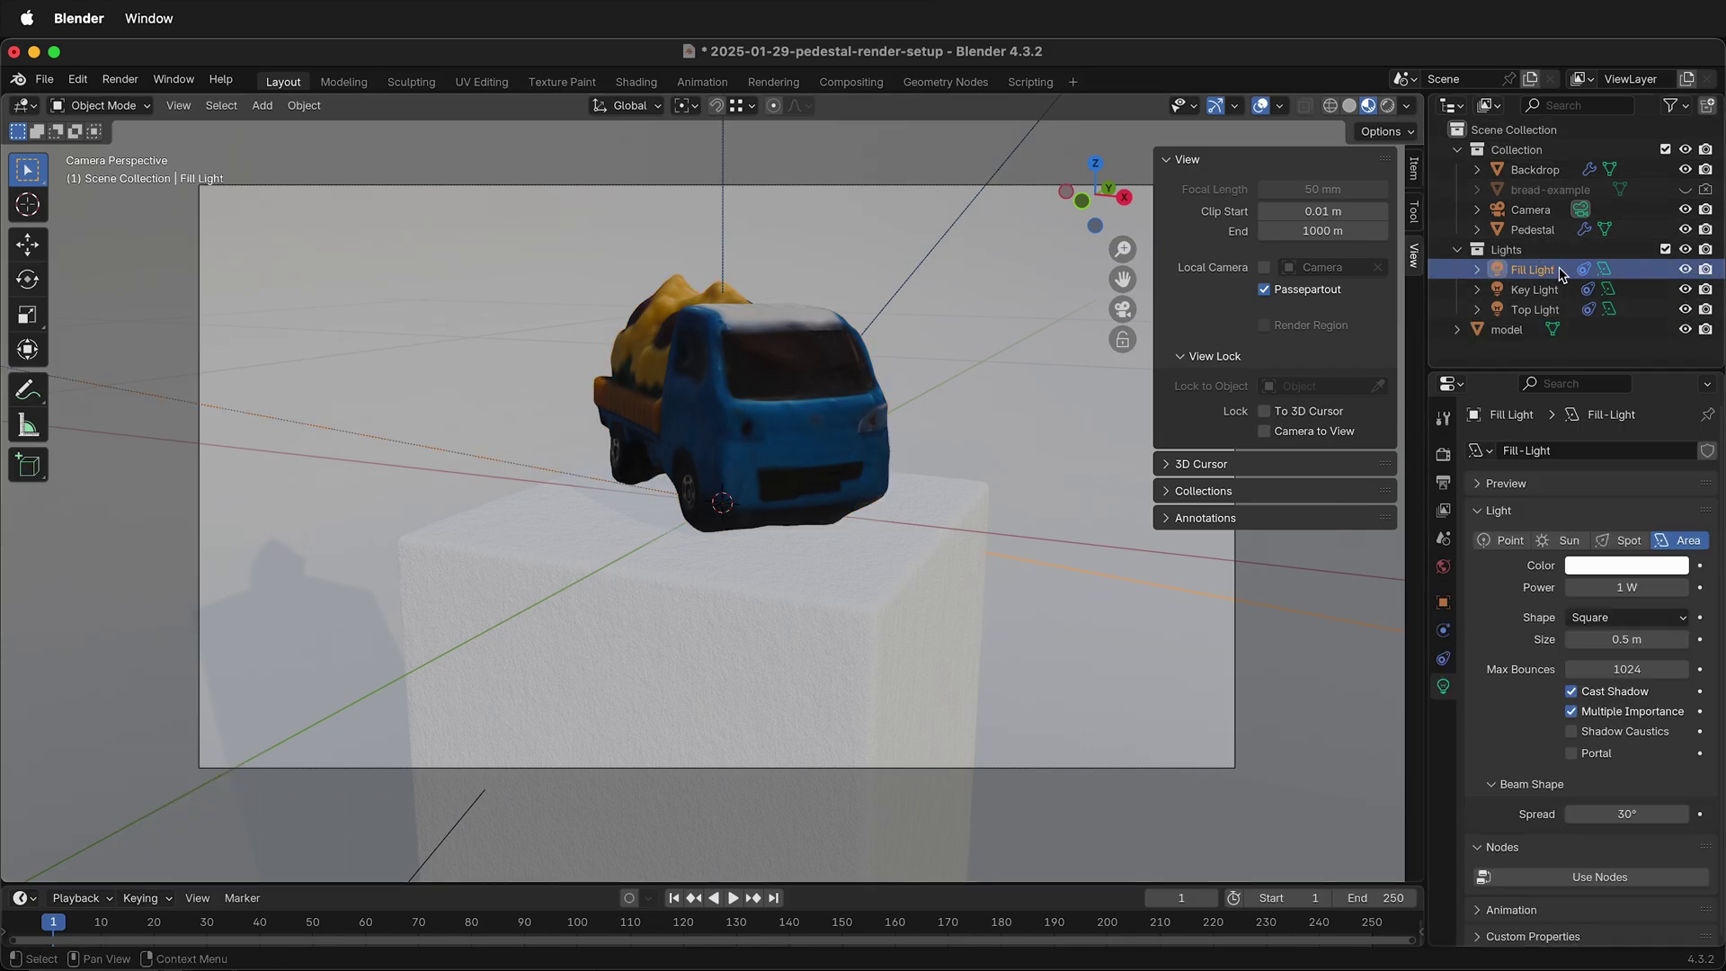
left_click(1536, 311)
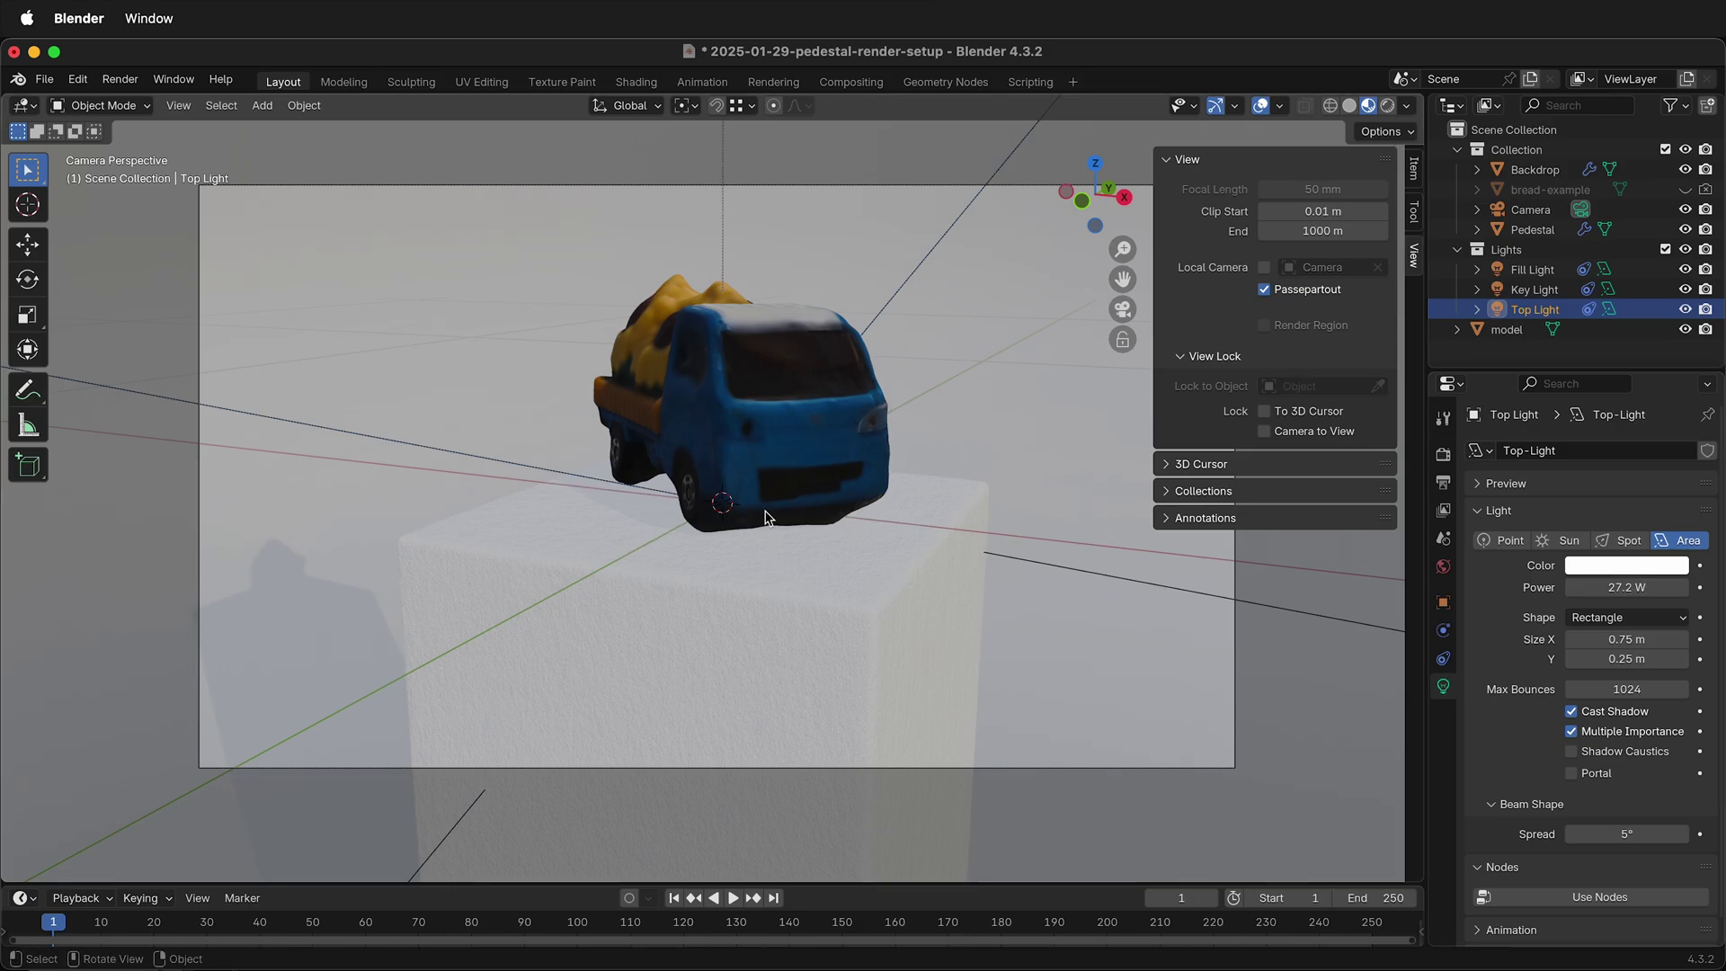
left_click(1387, 106)
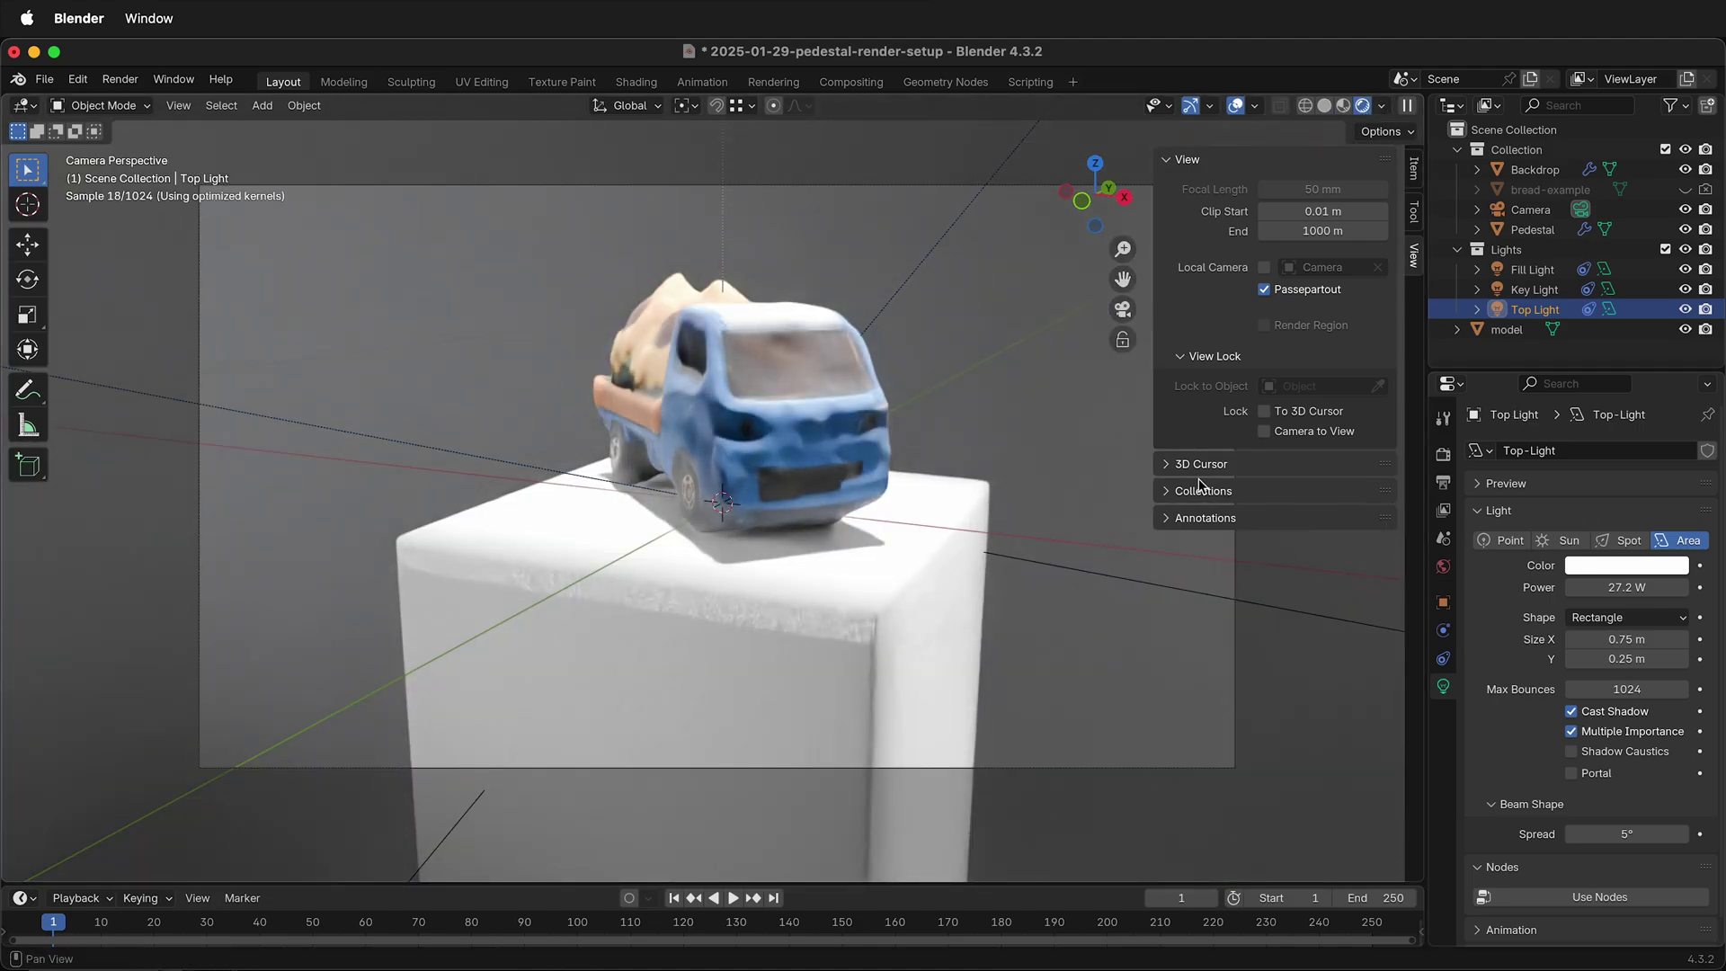
left_click(1596, 588)
type("1")
key("Return")
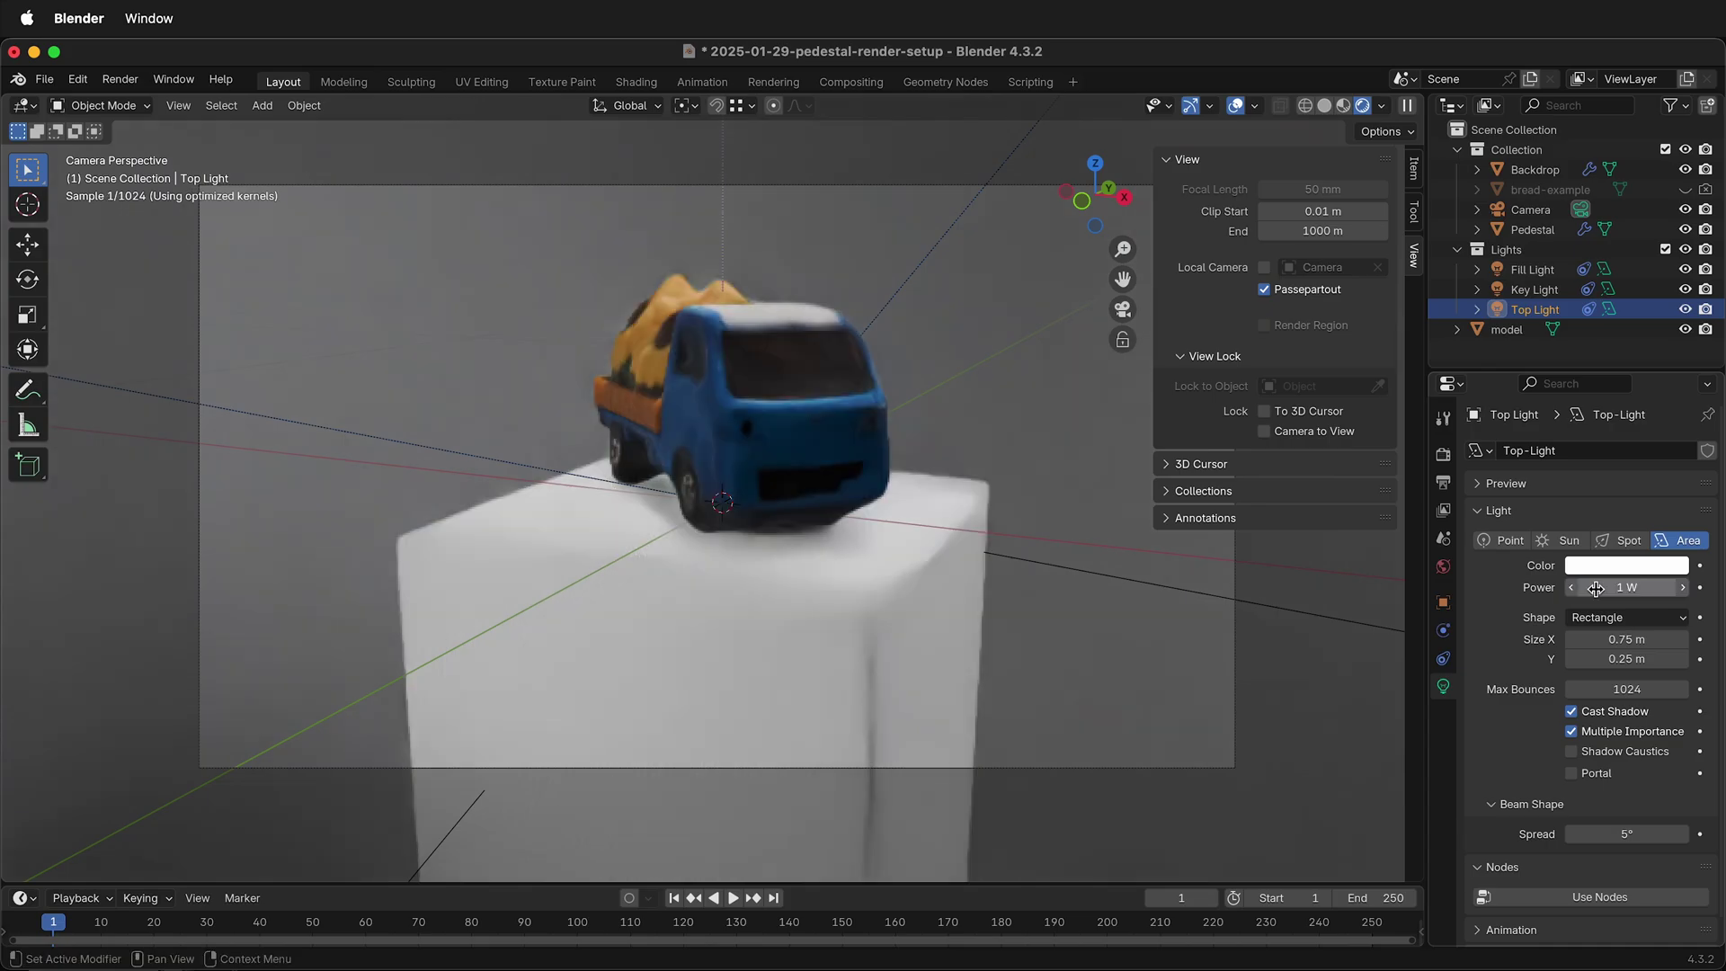
Change the Key Light's color to magenta
left_click(1535, 290)
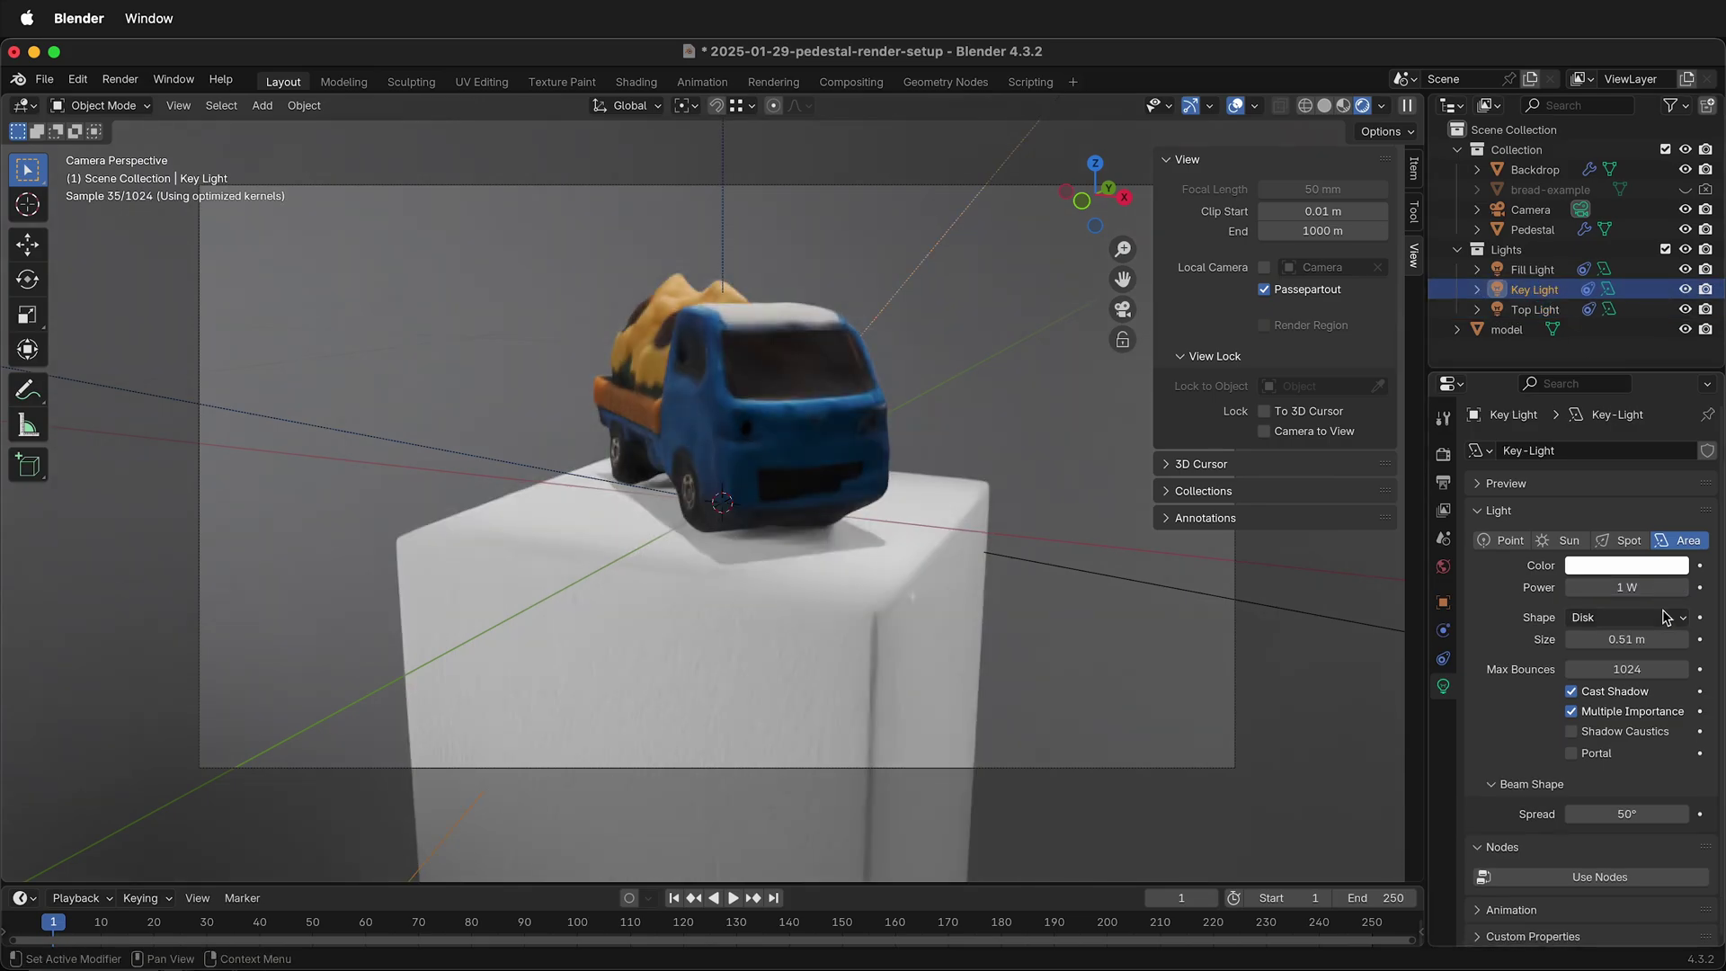
left_click(1622, 566)
left_click_drag(1606, 367, 1623, 379)
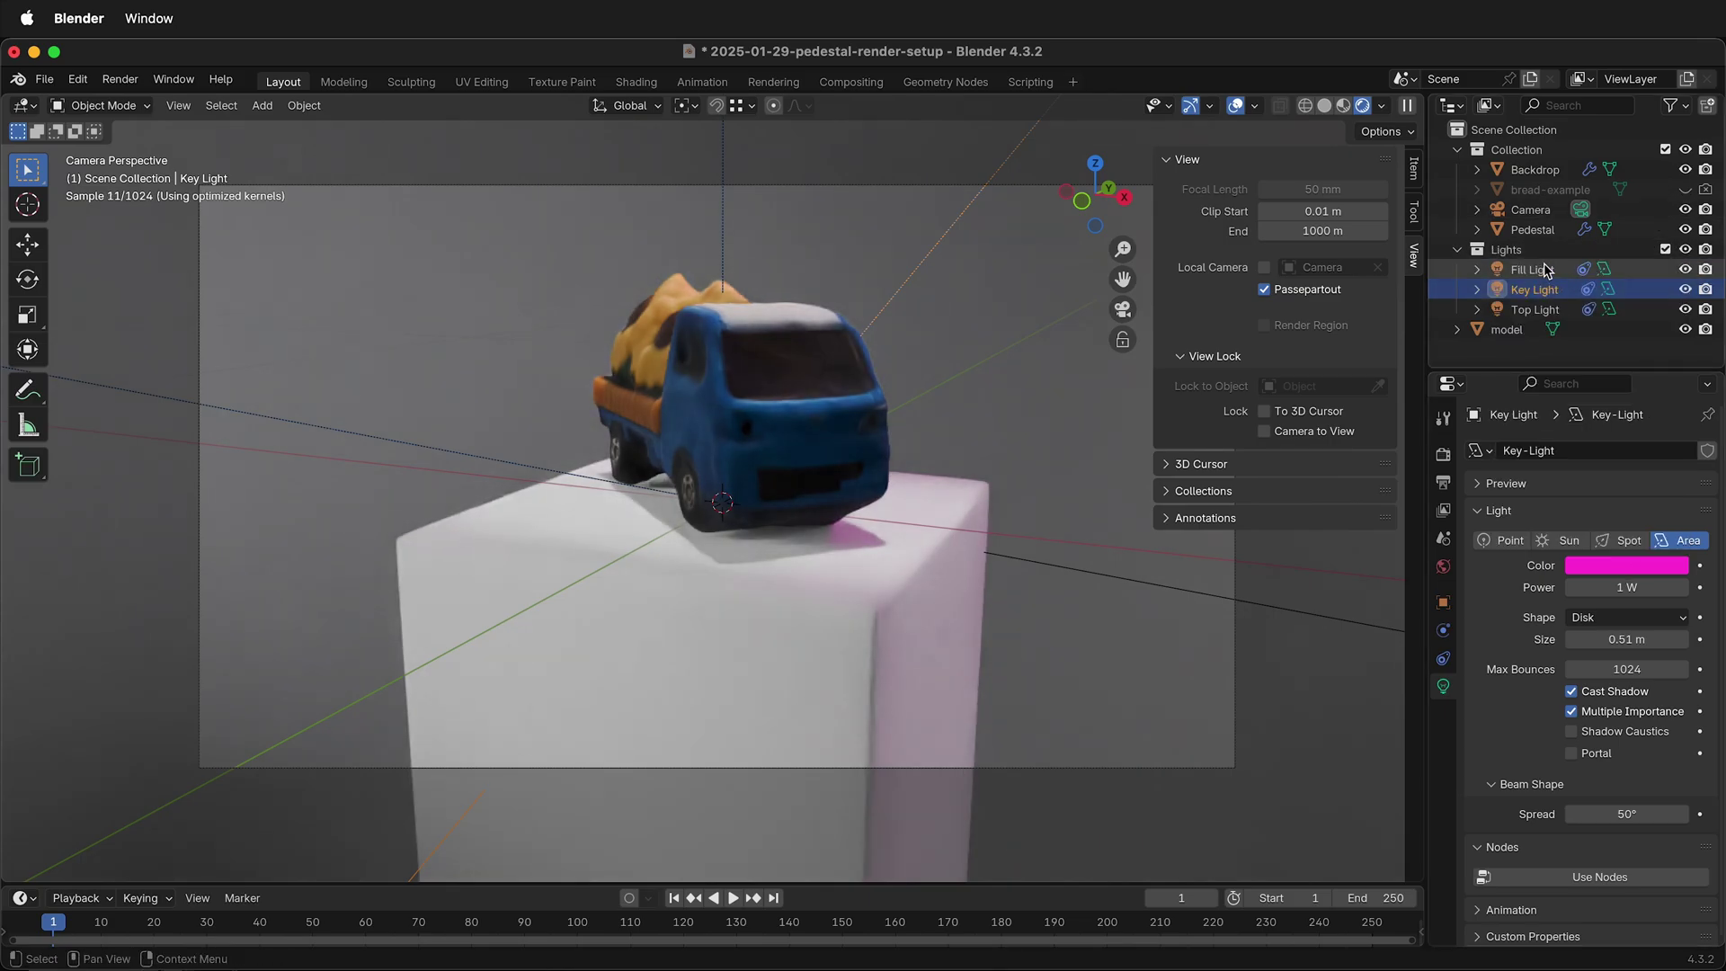
Change the Fill Light's color to light green
left_click(1532, 270)
left_click(1594, 566)
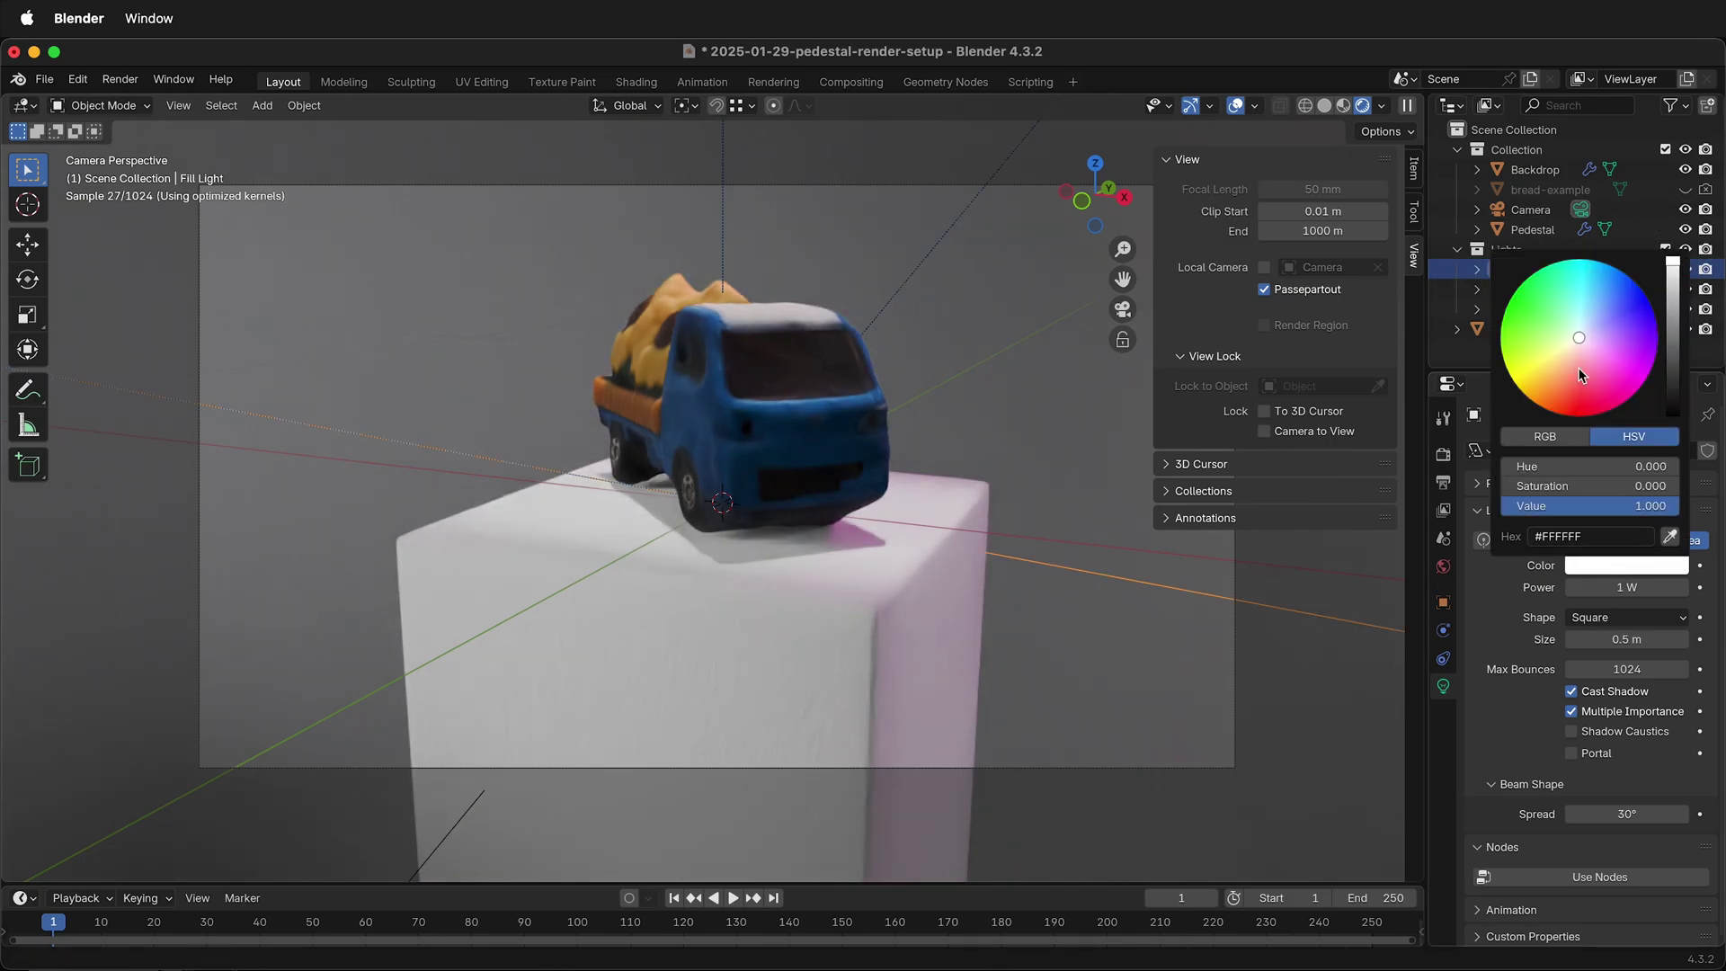
left_click(1530, 336)
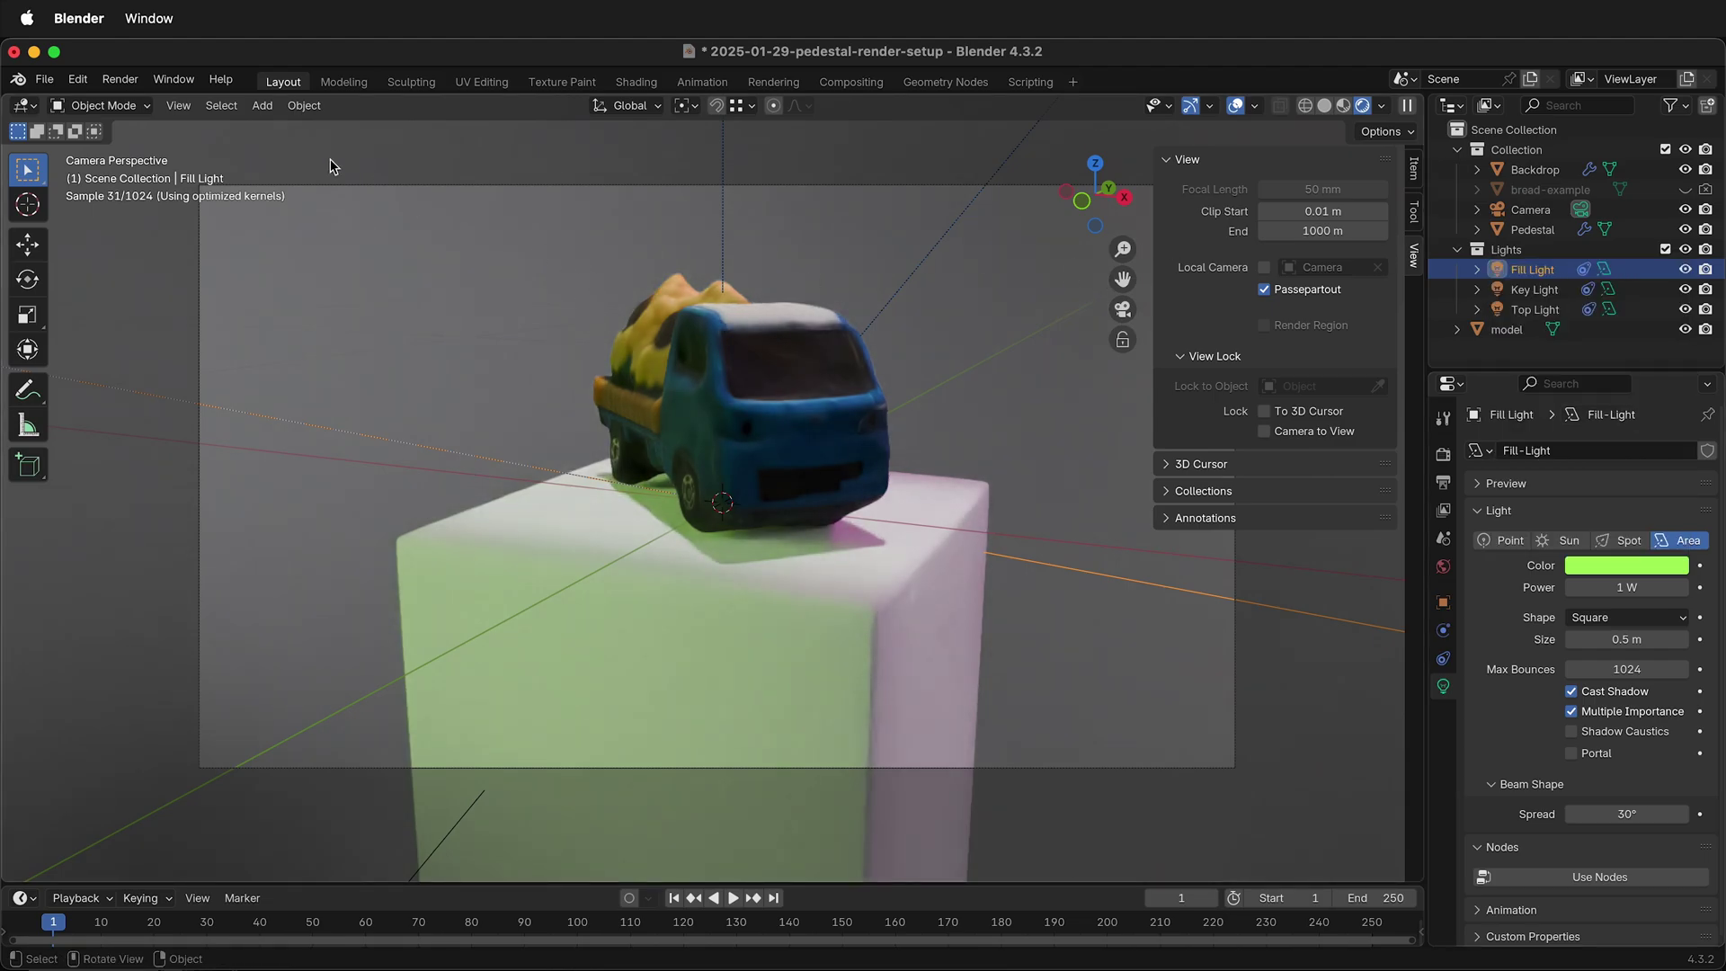
Render the image, save it as 2025-01-29-flower-truck.png in the flower-truck folder, and close the render window
left_click(120, 79)
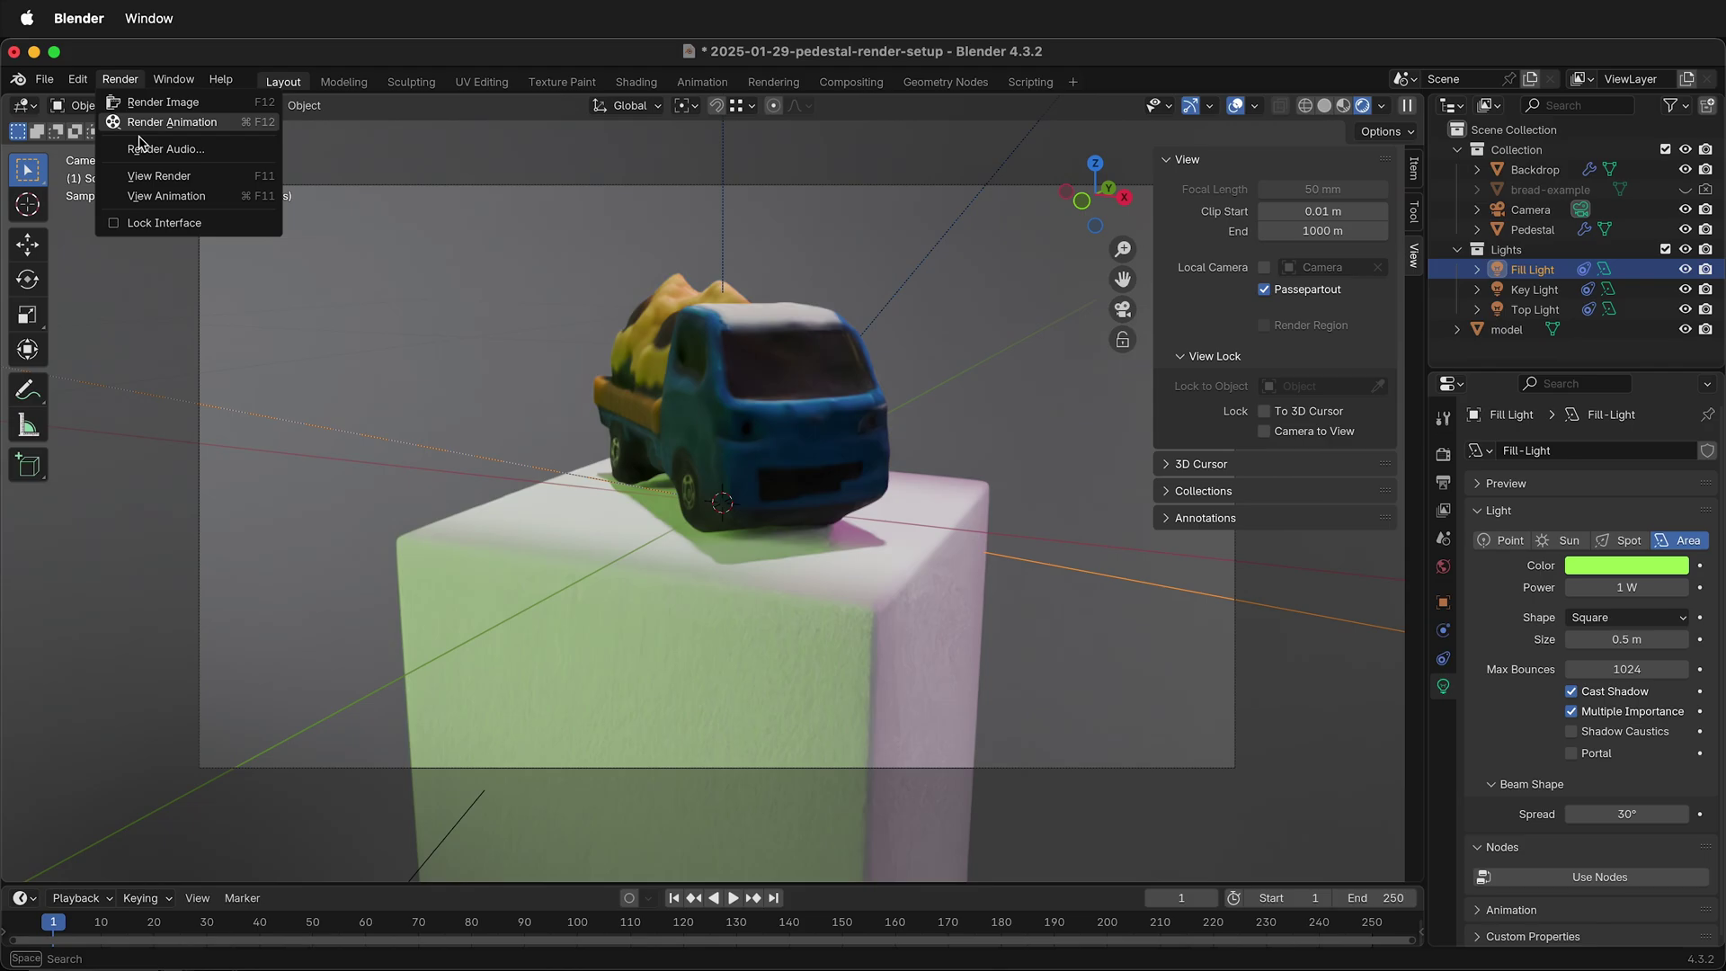
left_click(138, 103)
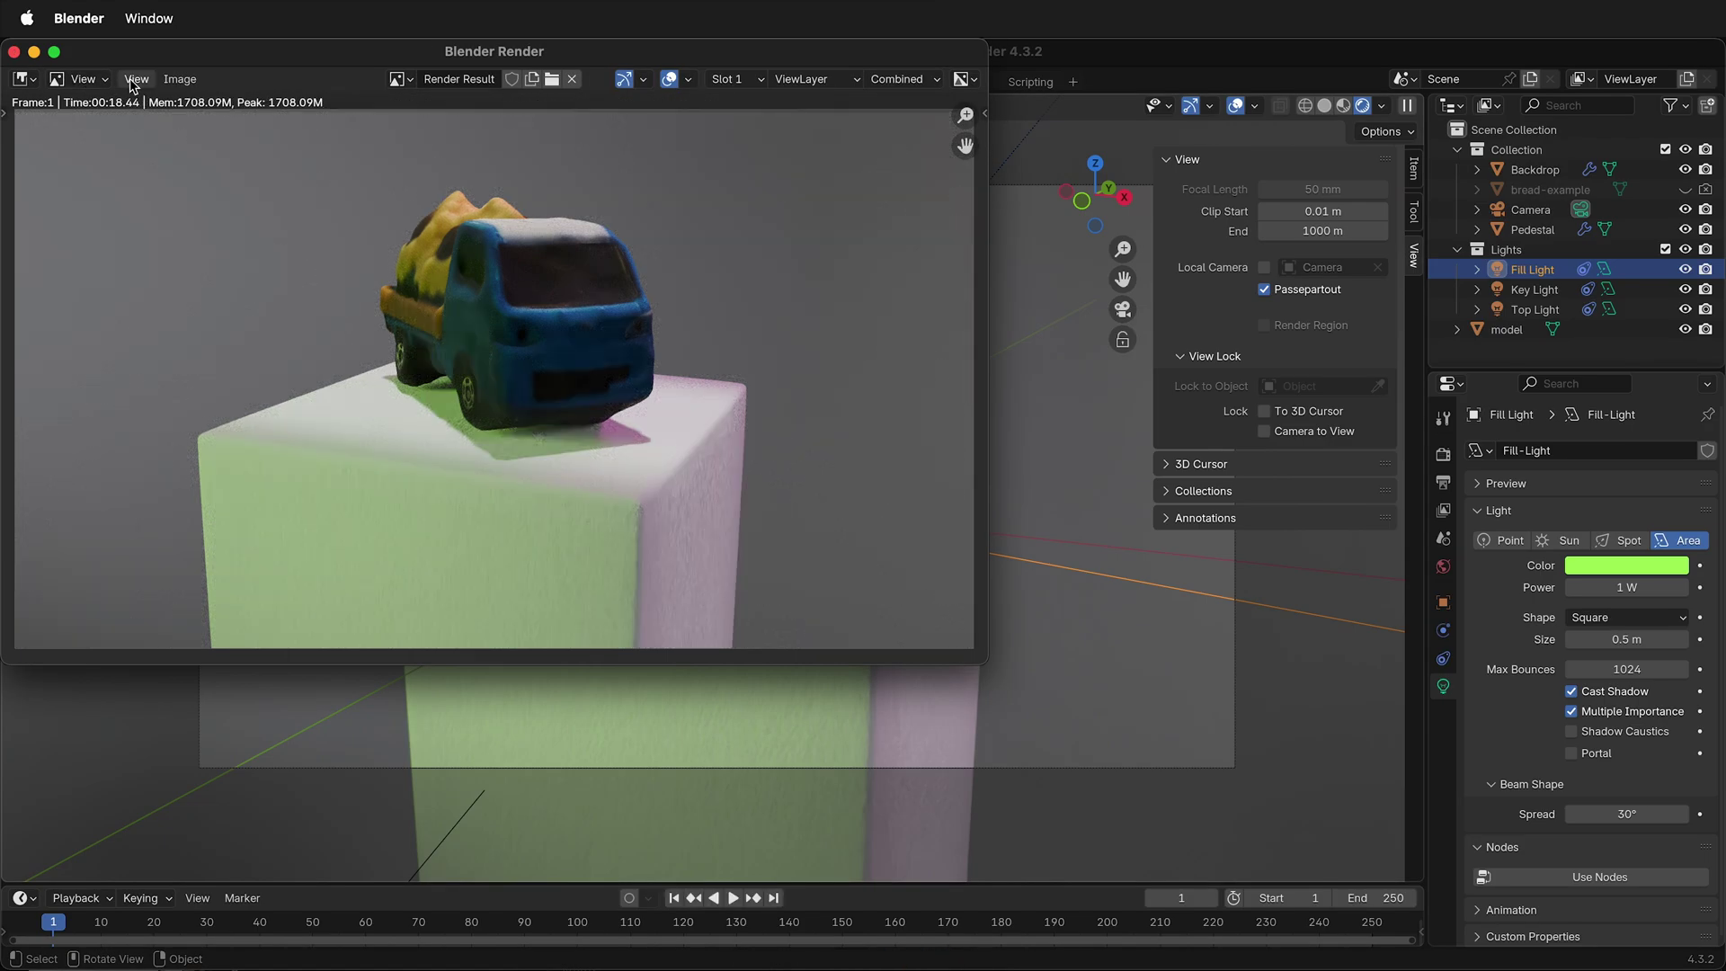
left_click(180, 80)
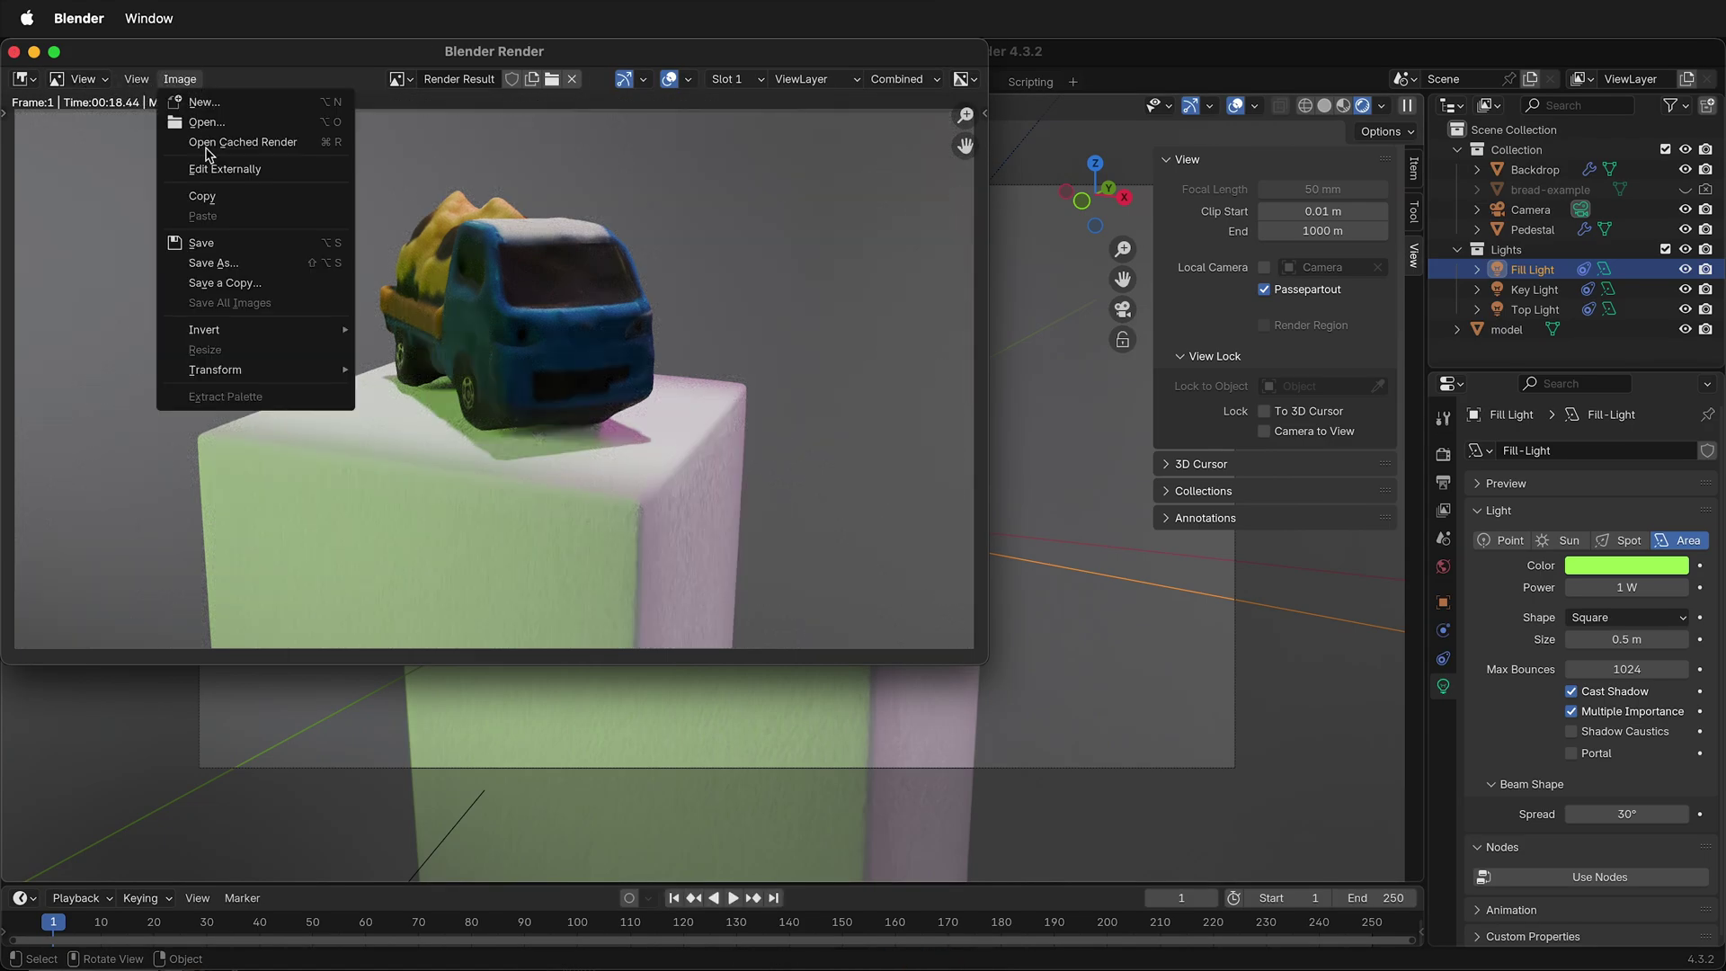
left_click(213, 263)
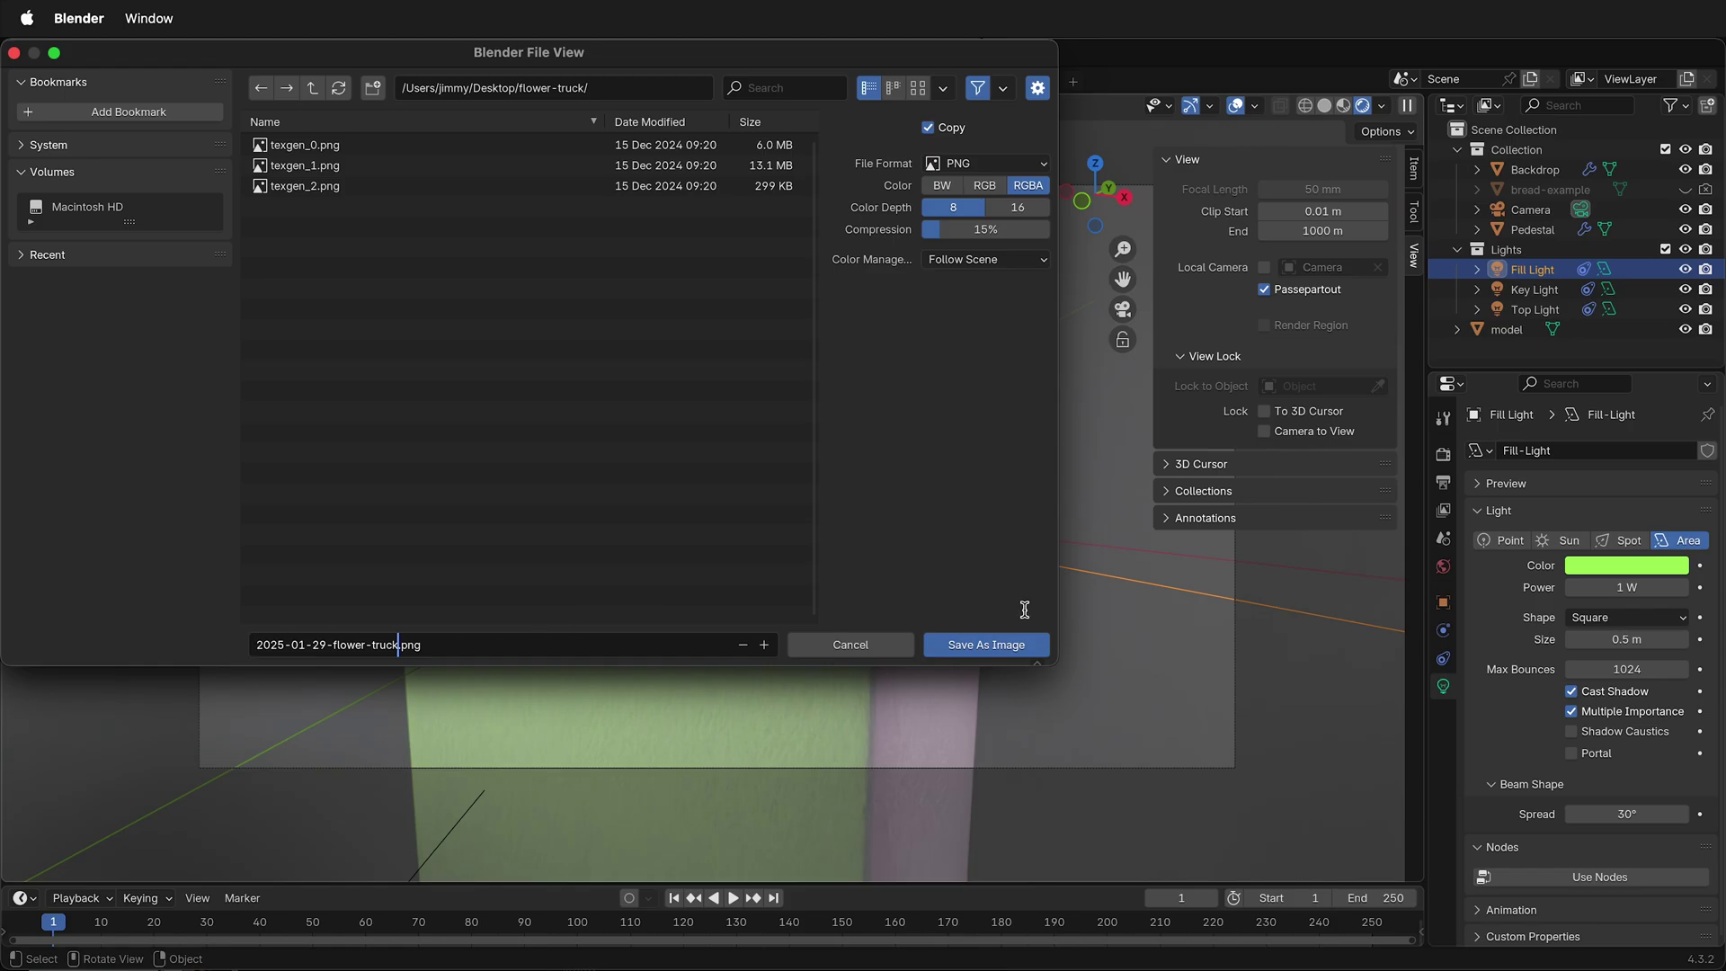
left_click(1003, 647)
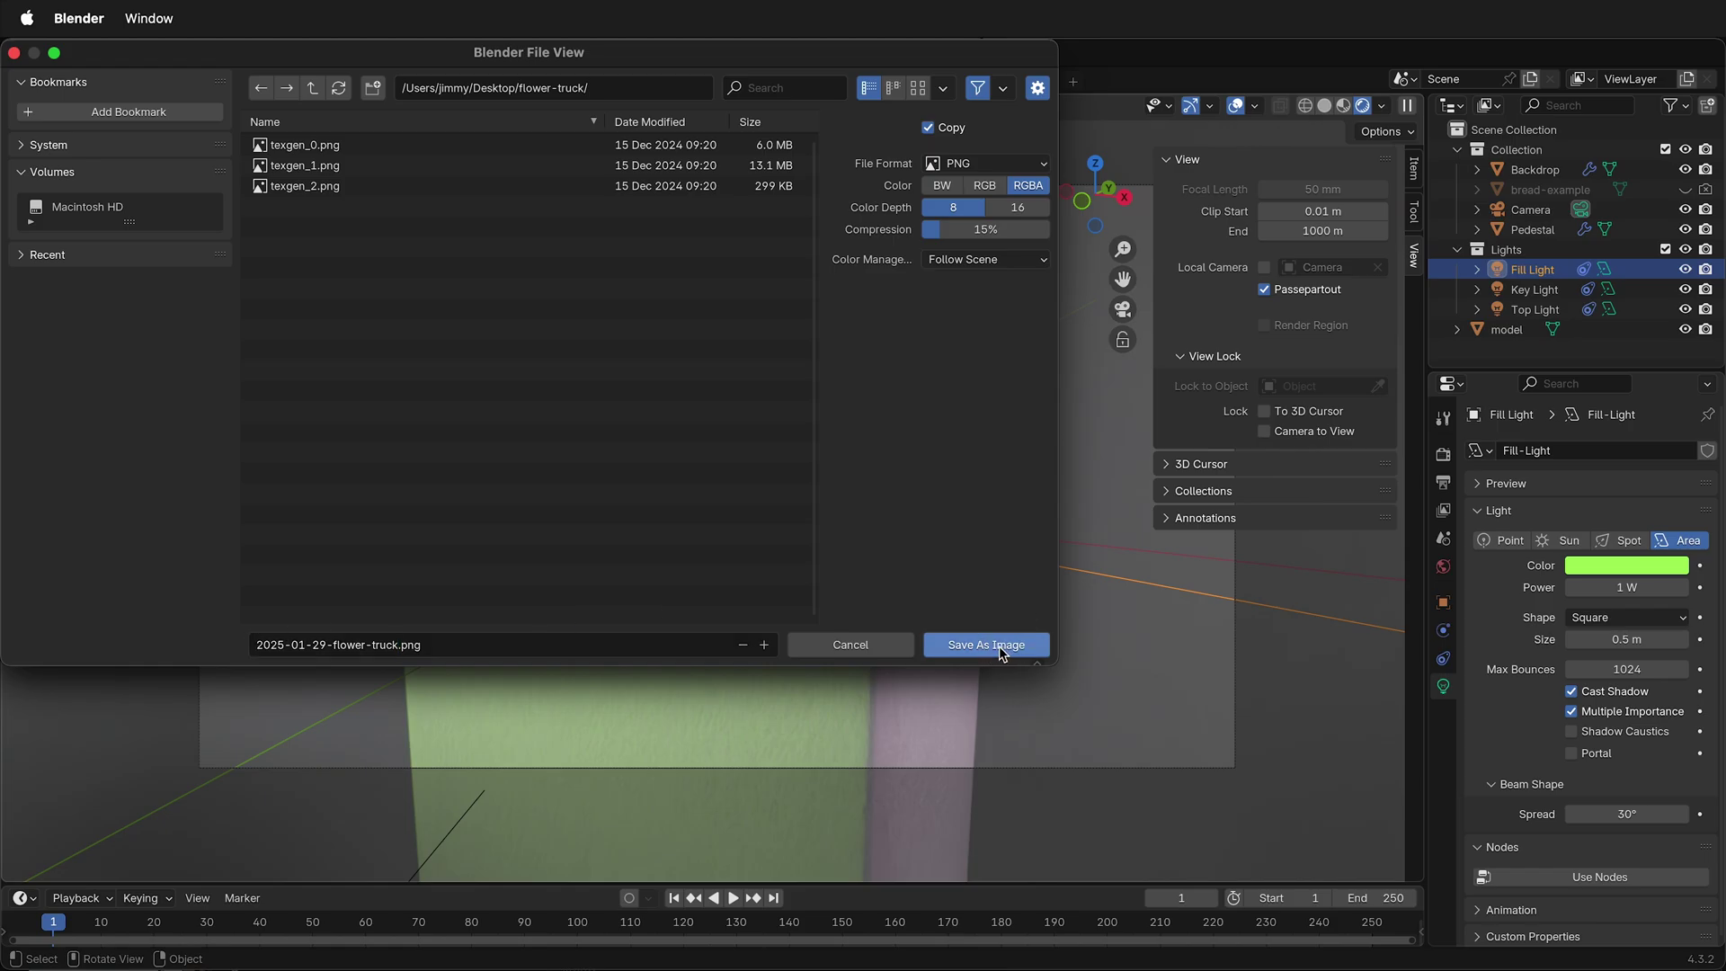
left_click(1000, 645)
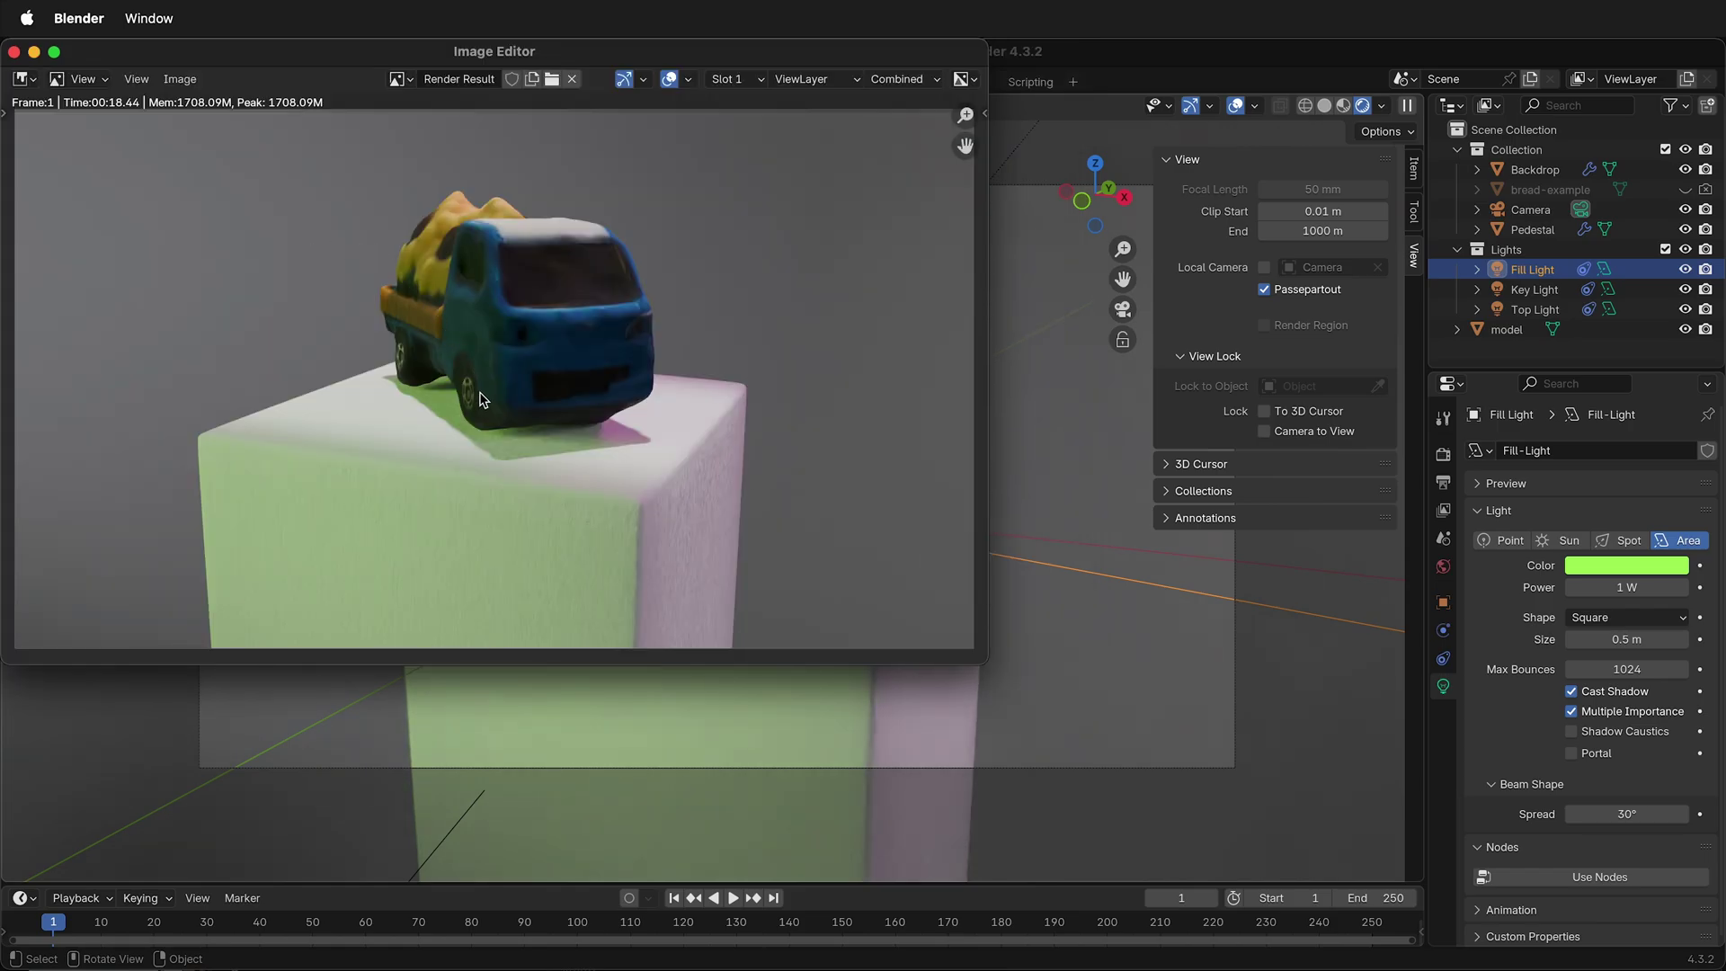
left_click(13, 53)
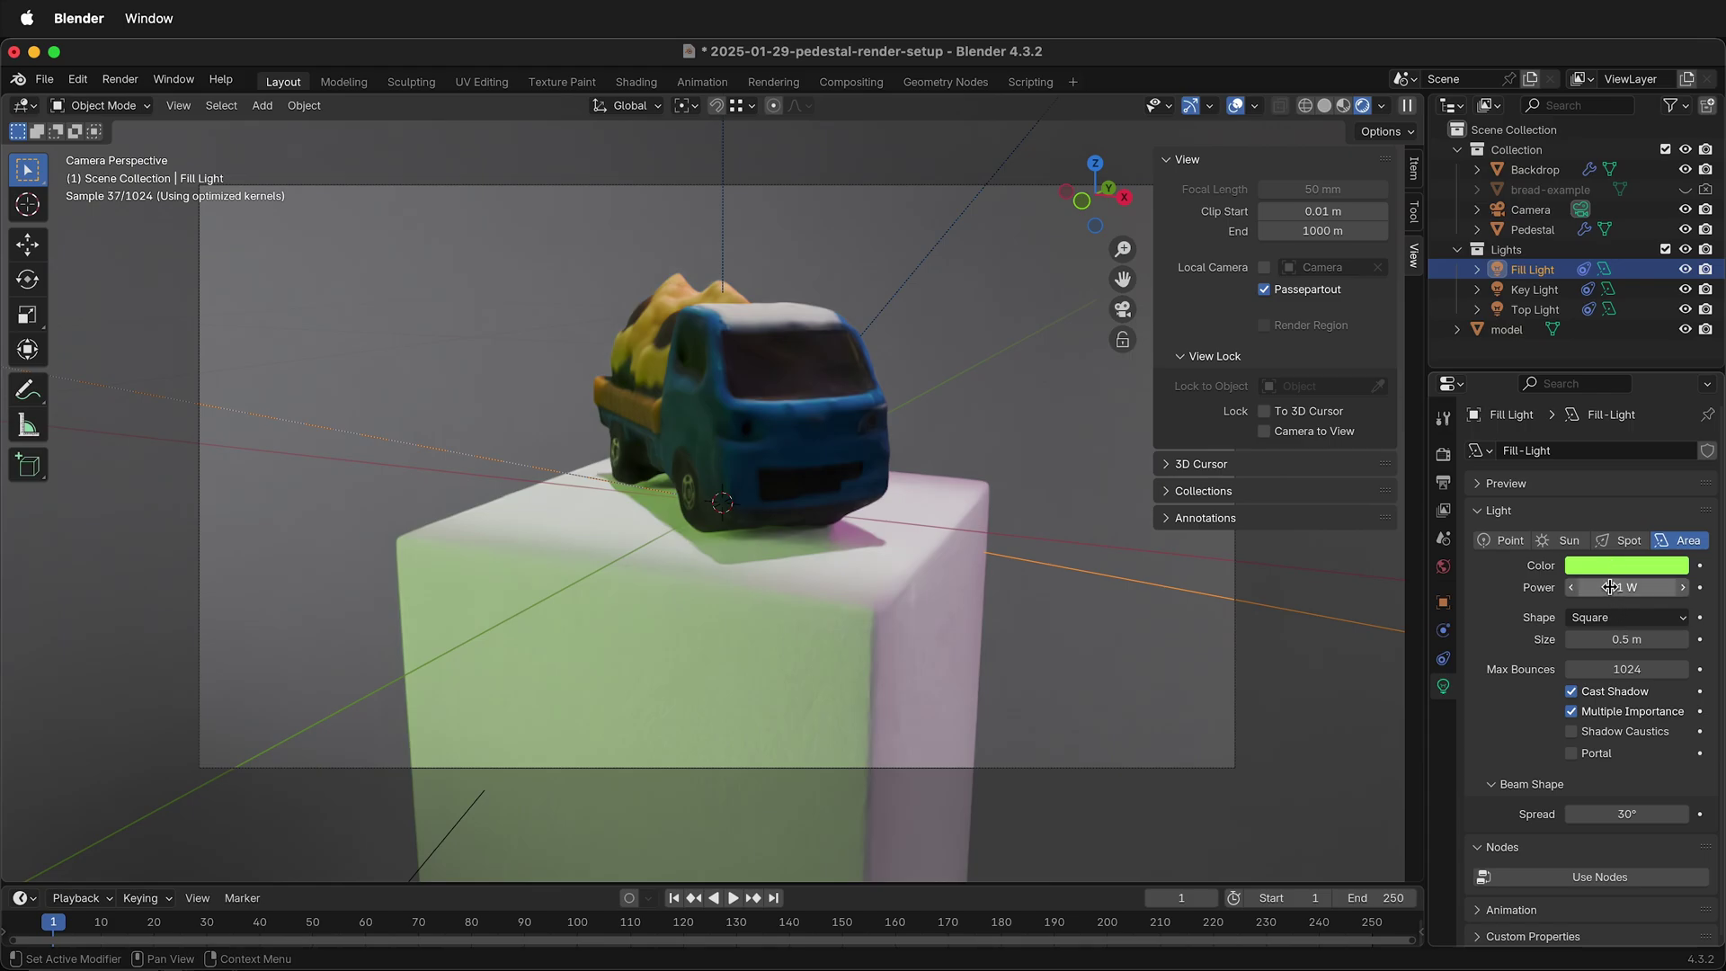
Set the Fill Light's power to 4.2 W and the Key Light's power to 5.8 W
left_click_drag(1609, 587, 1645, 587)
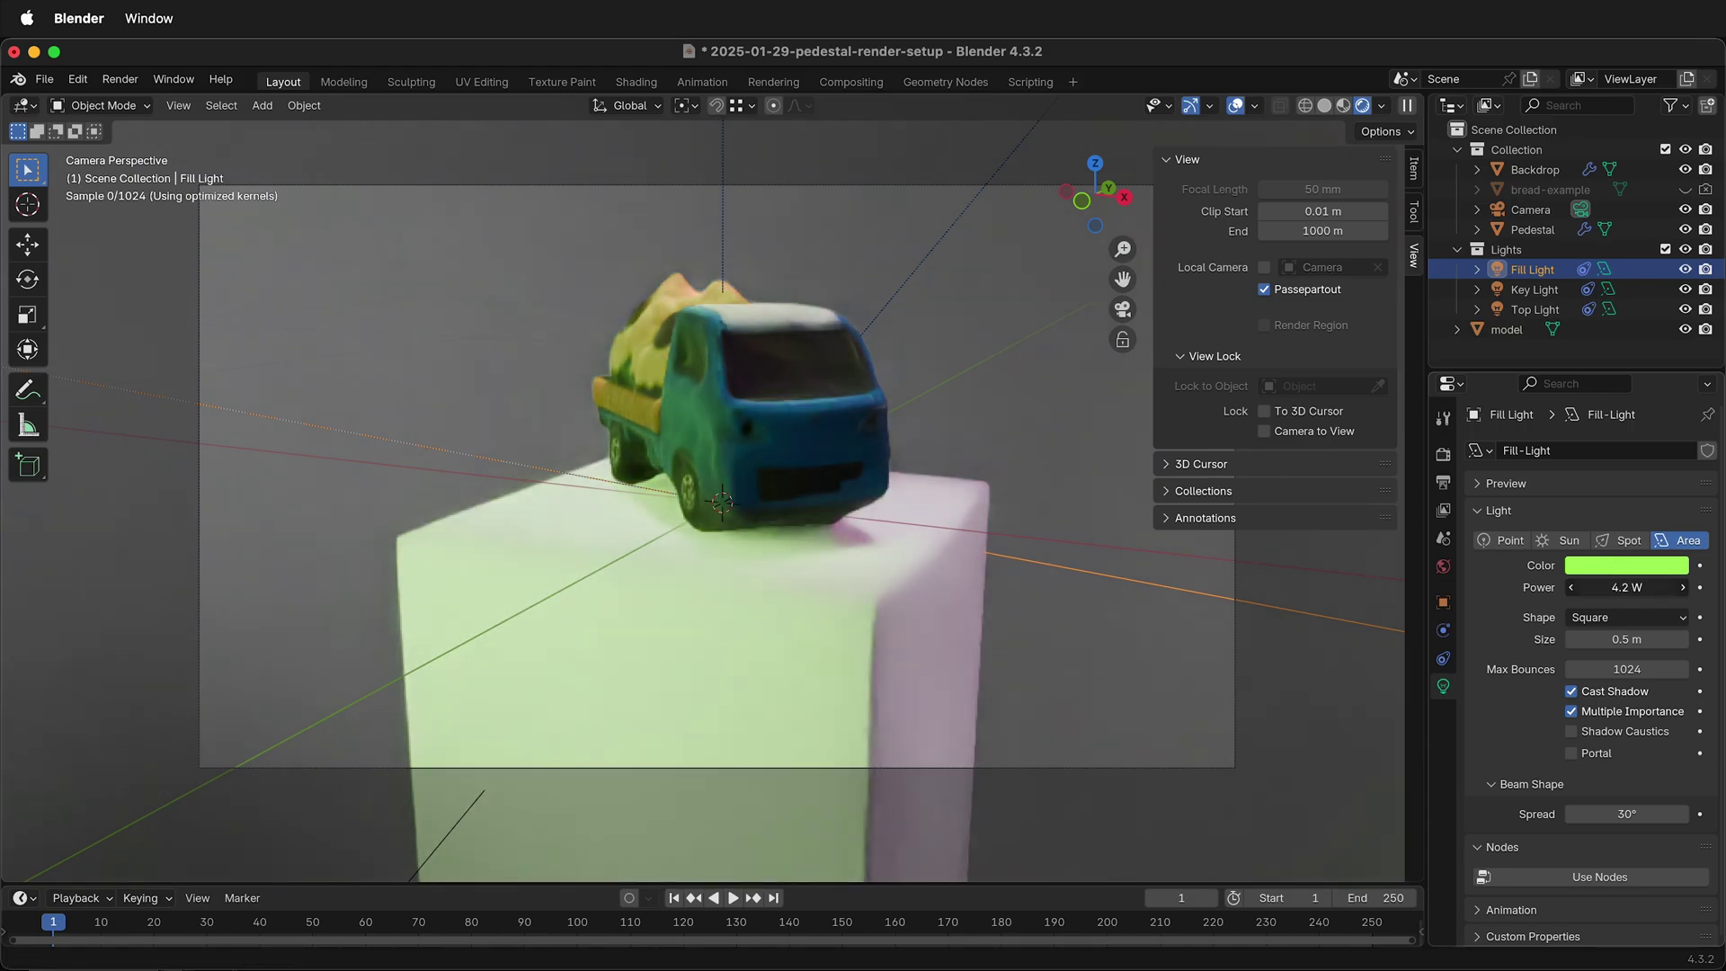
left_click(1535, 290)
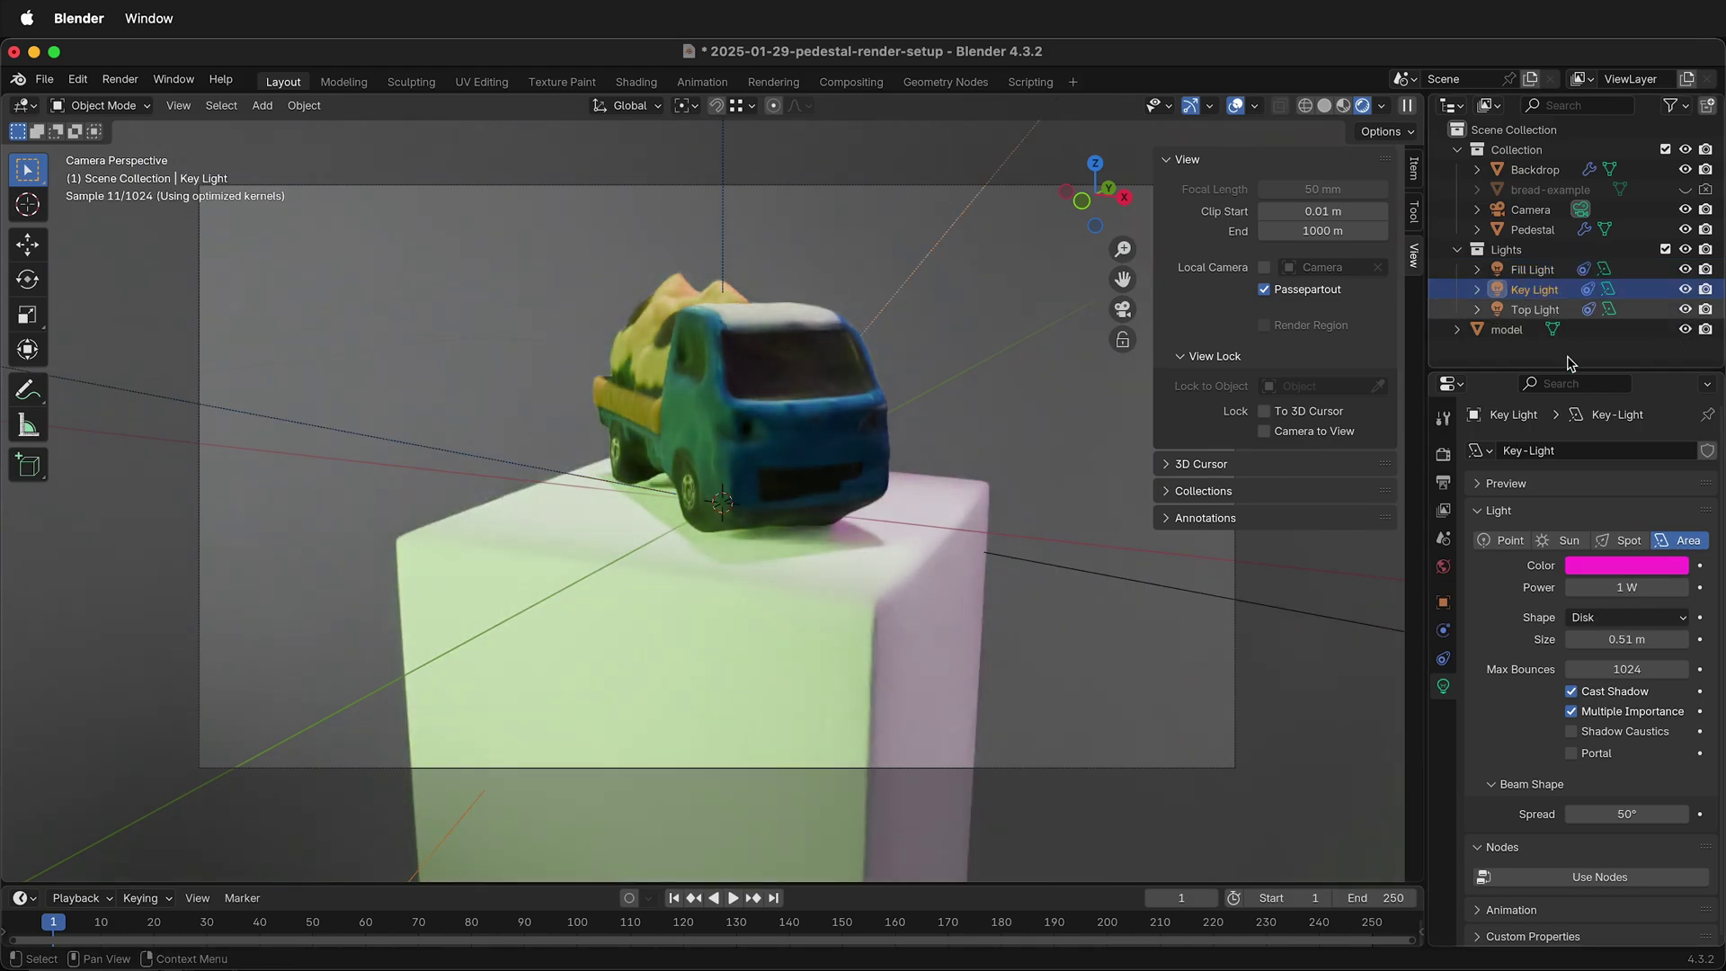
left_click_drag(1622, 587, 1667, 587)
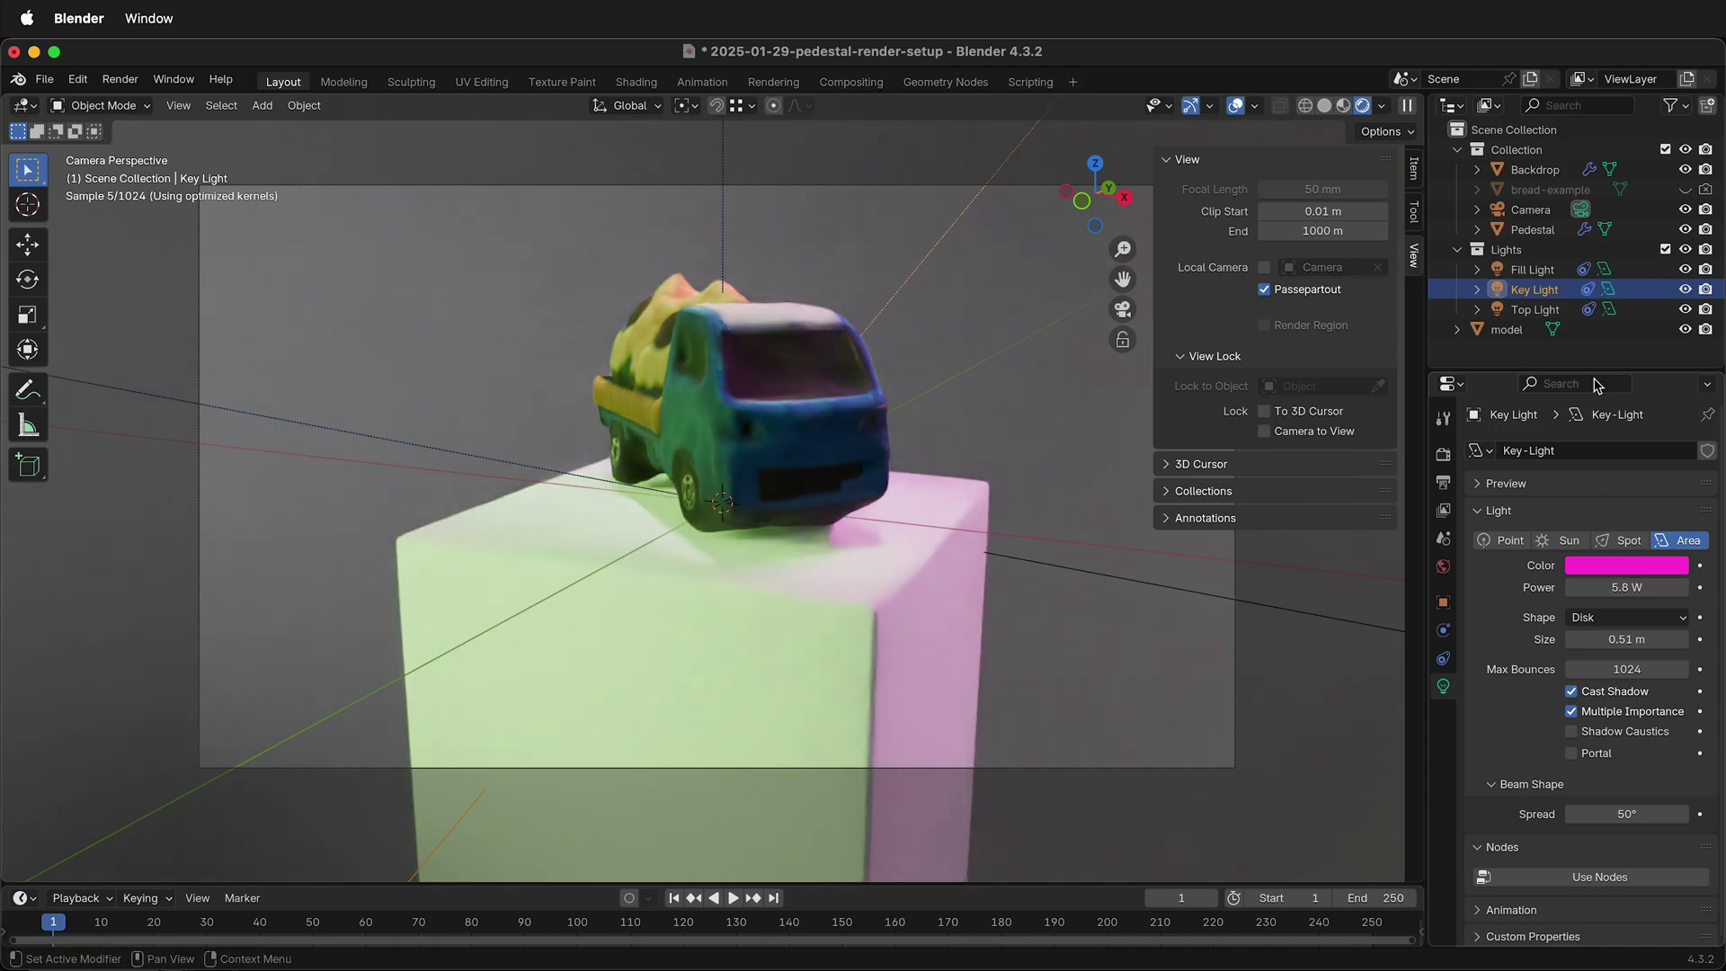
Set the Top Light's power to 2.2 W and render a test image, closing the render window without saving
left_click(1534, 309)
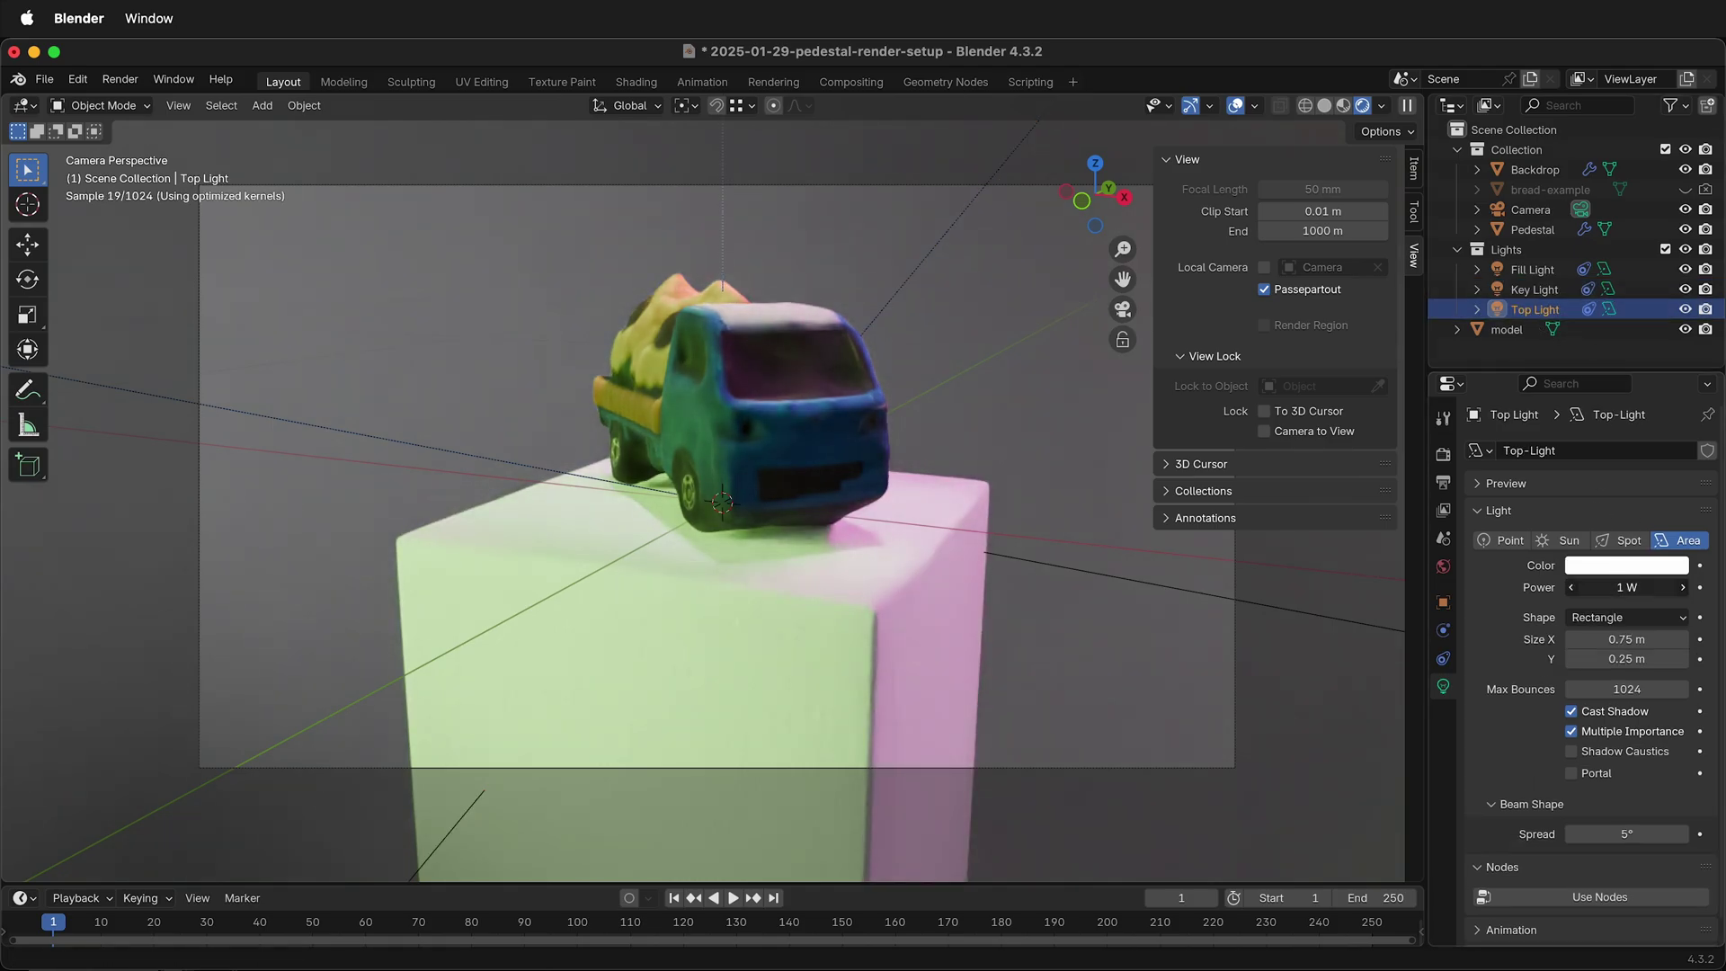
left_click_drag(1627, 587, 1646, 587)
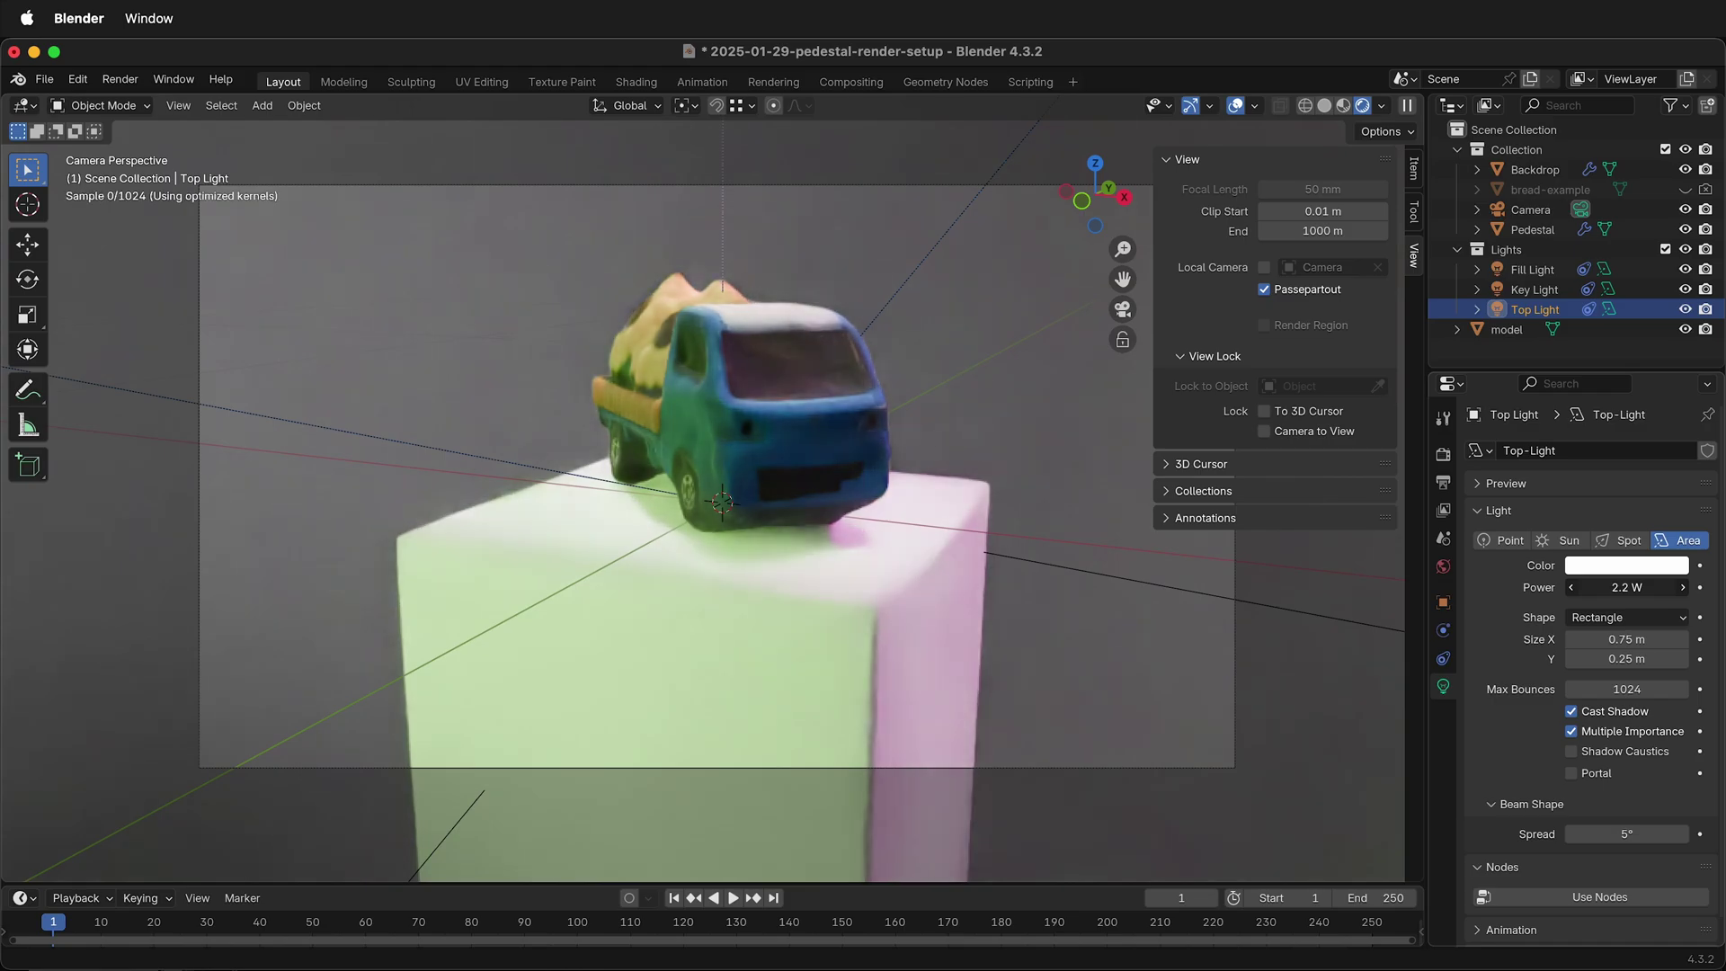
key("F12")
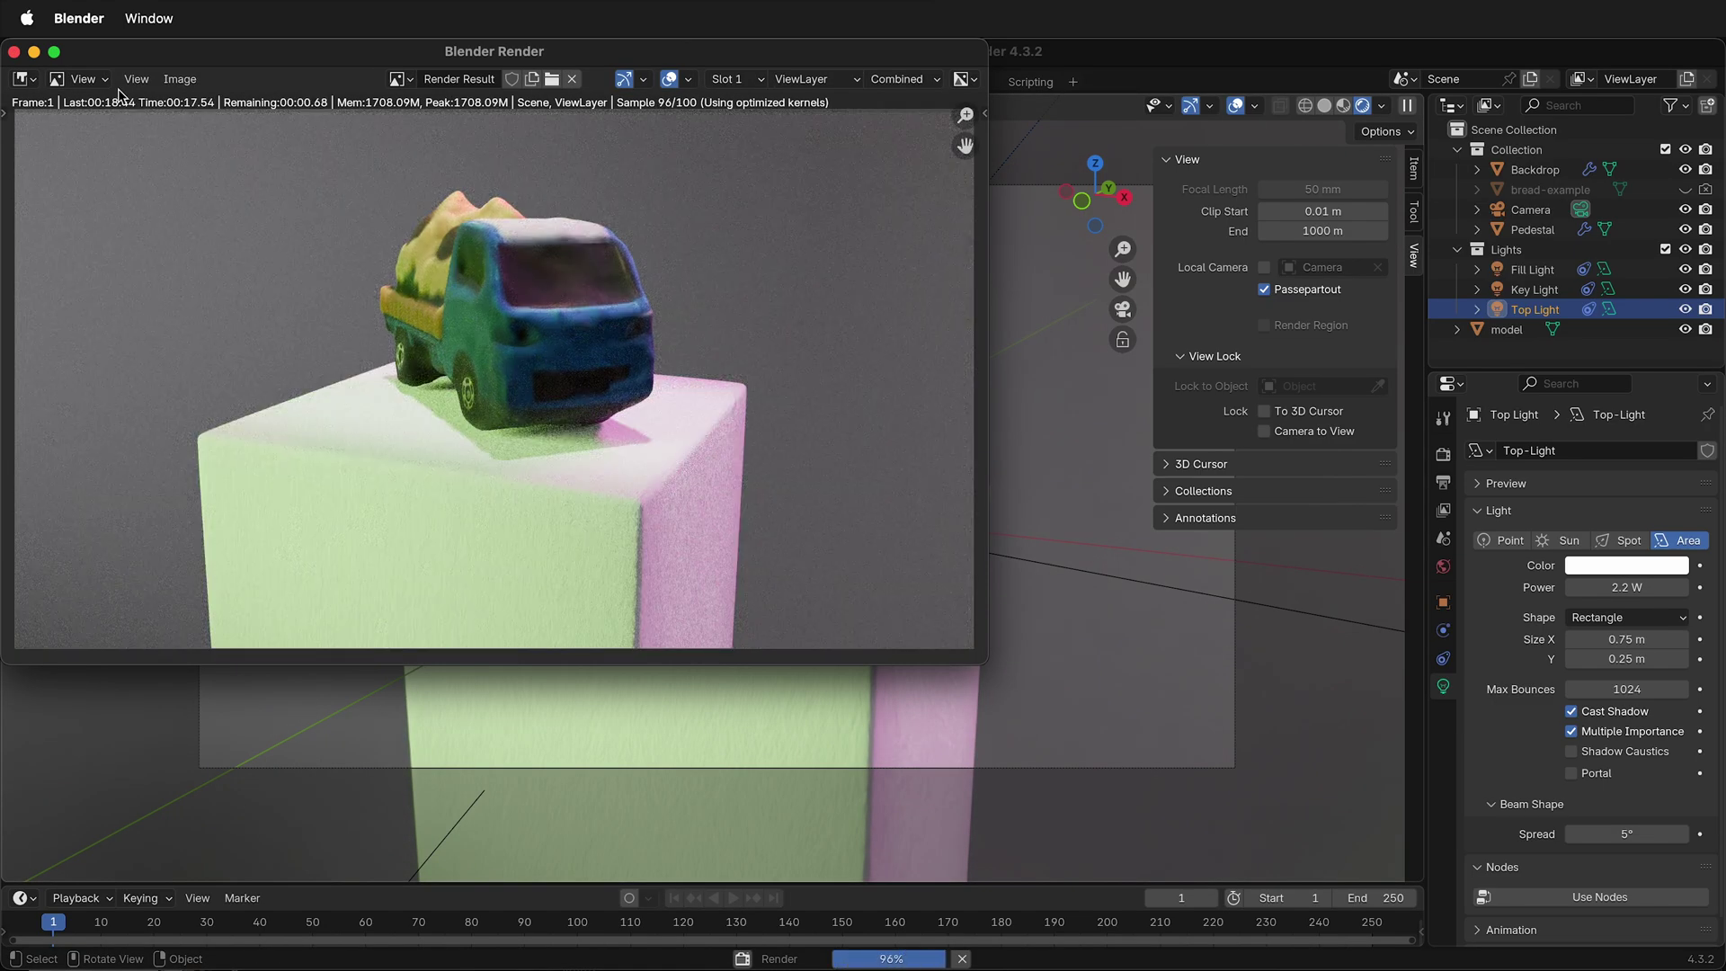
left_click(14, 52)
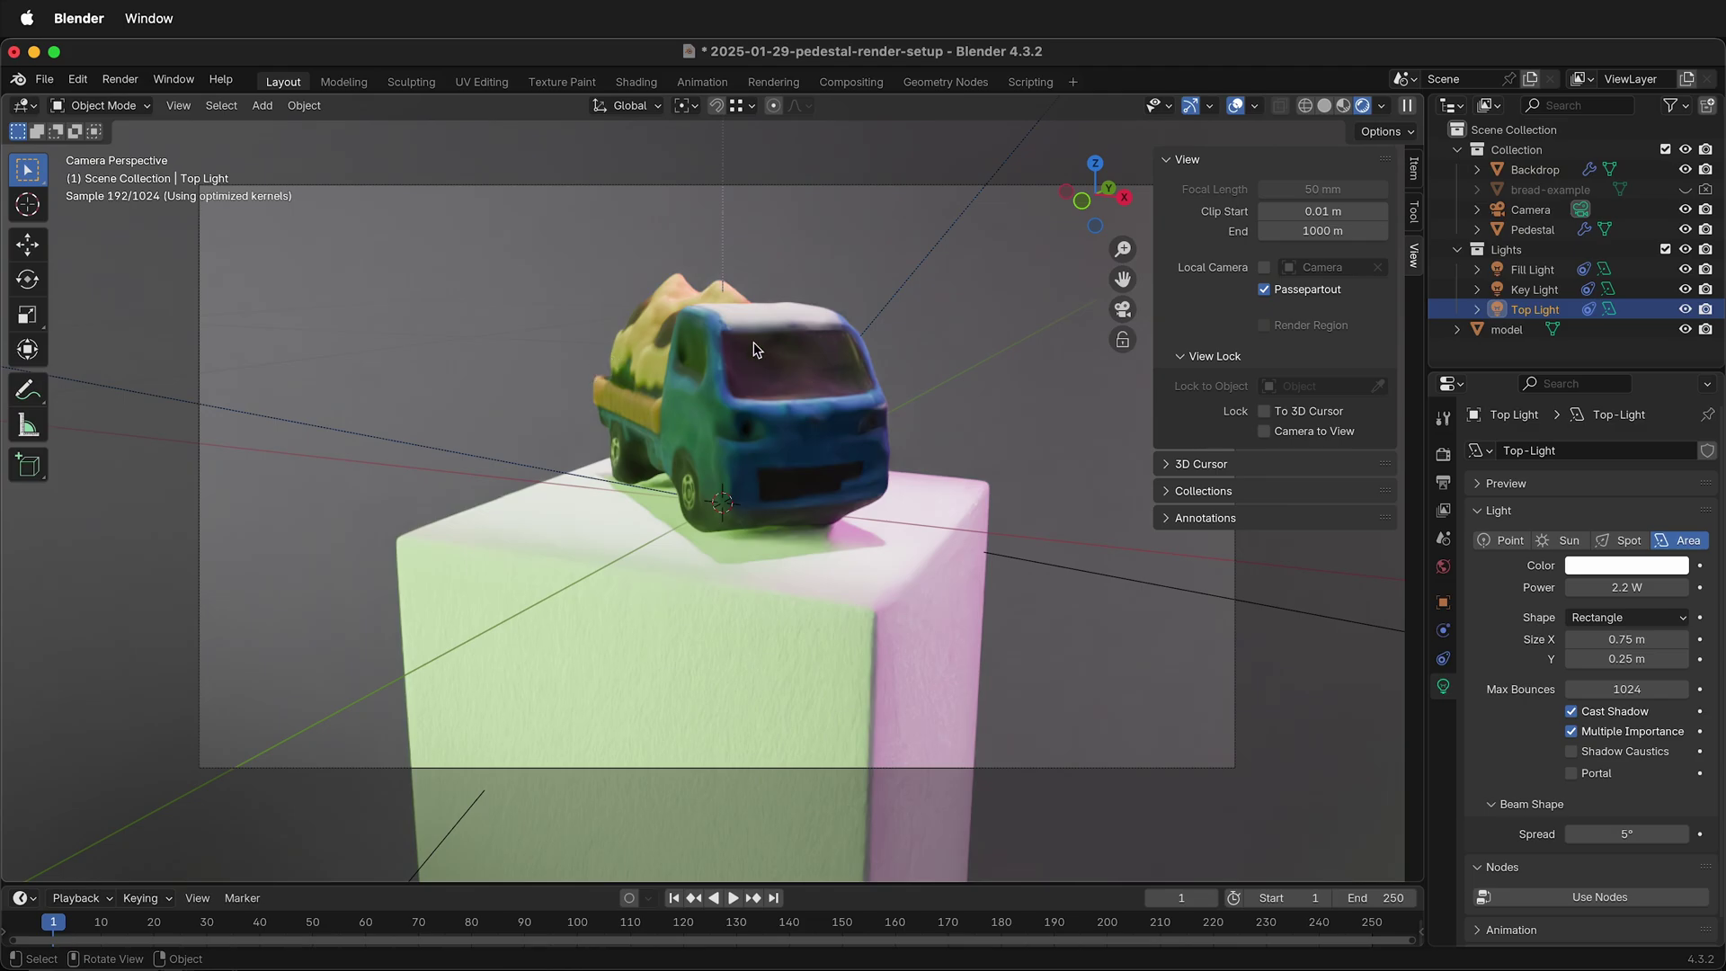
Leave the camera view and move the Fill Light freehand by about -0.02 m in X, 0.18 m in Y and 0.08 m in Z
middle_click_drag(1086, 315, 894, 408)
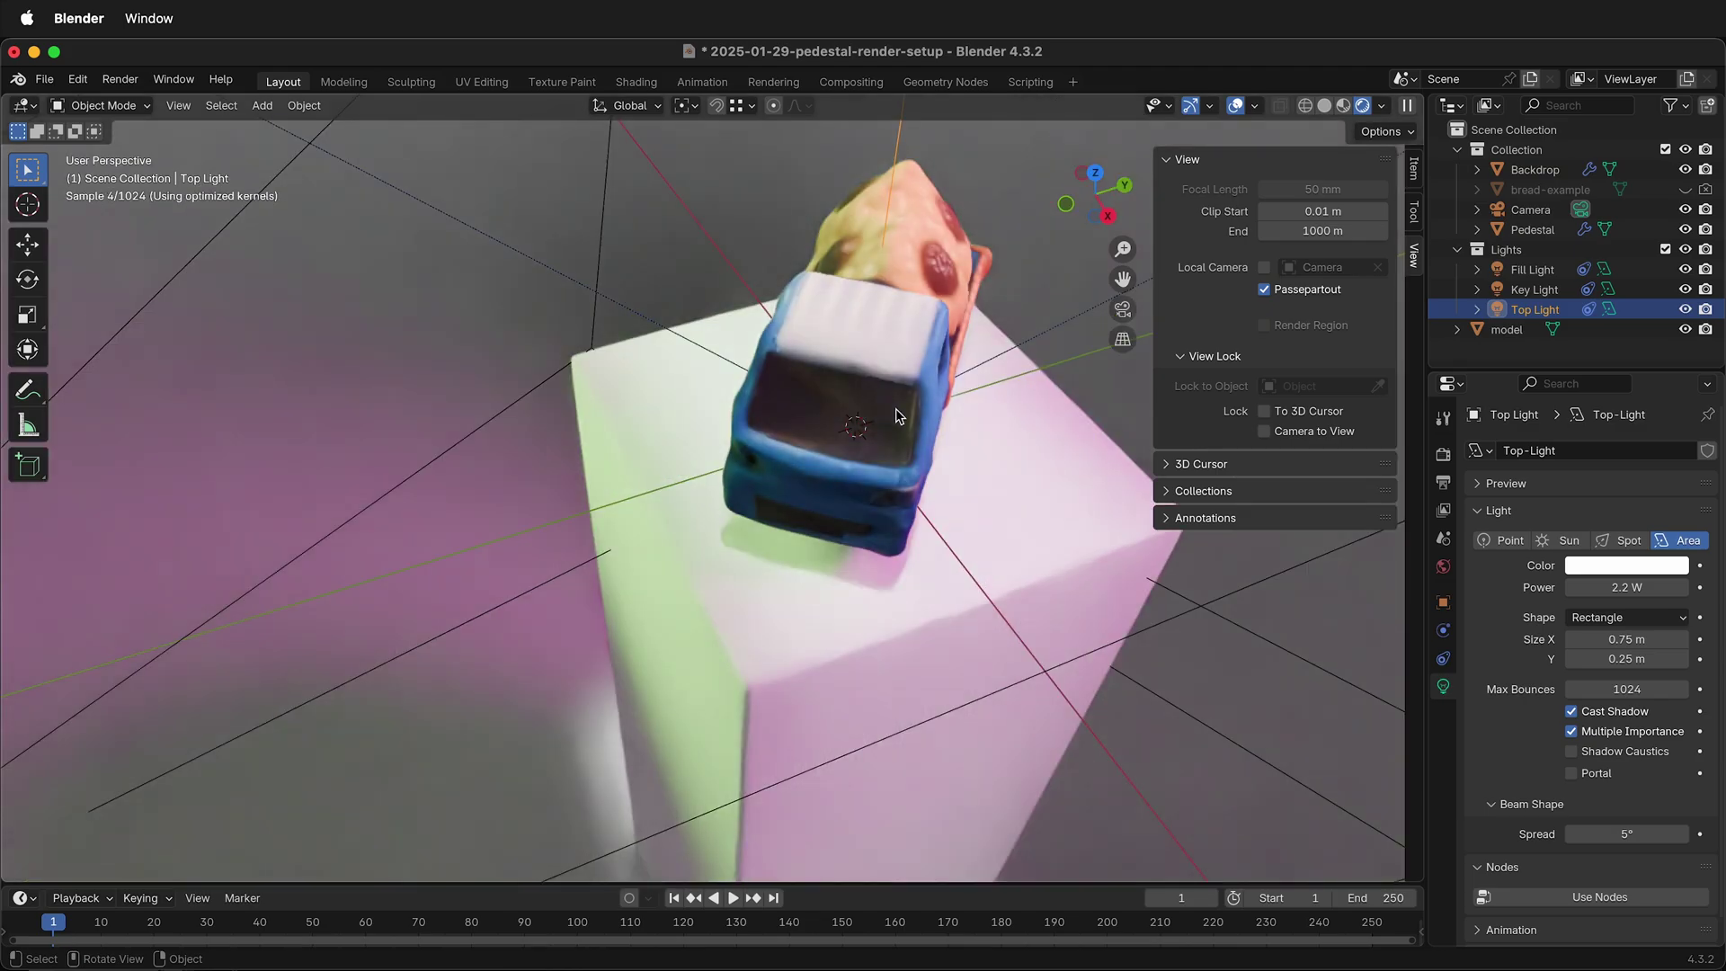
scroll(894, 408, "down", 10)
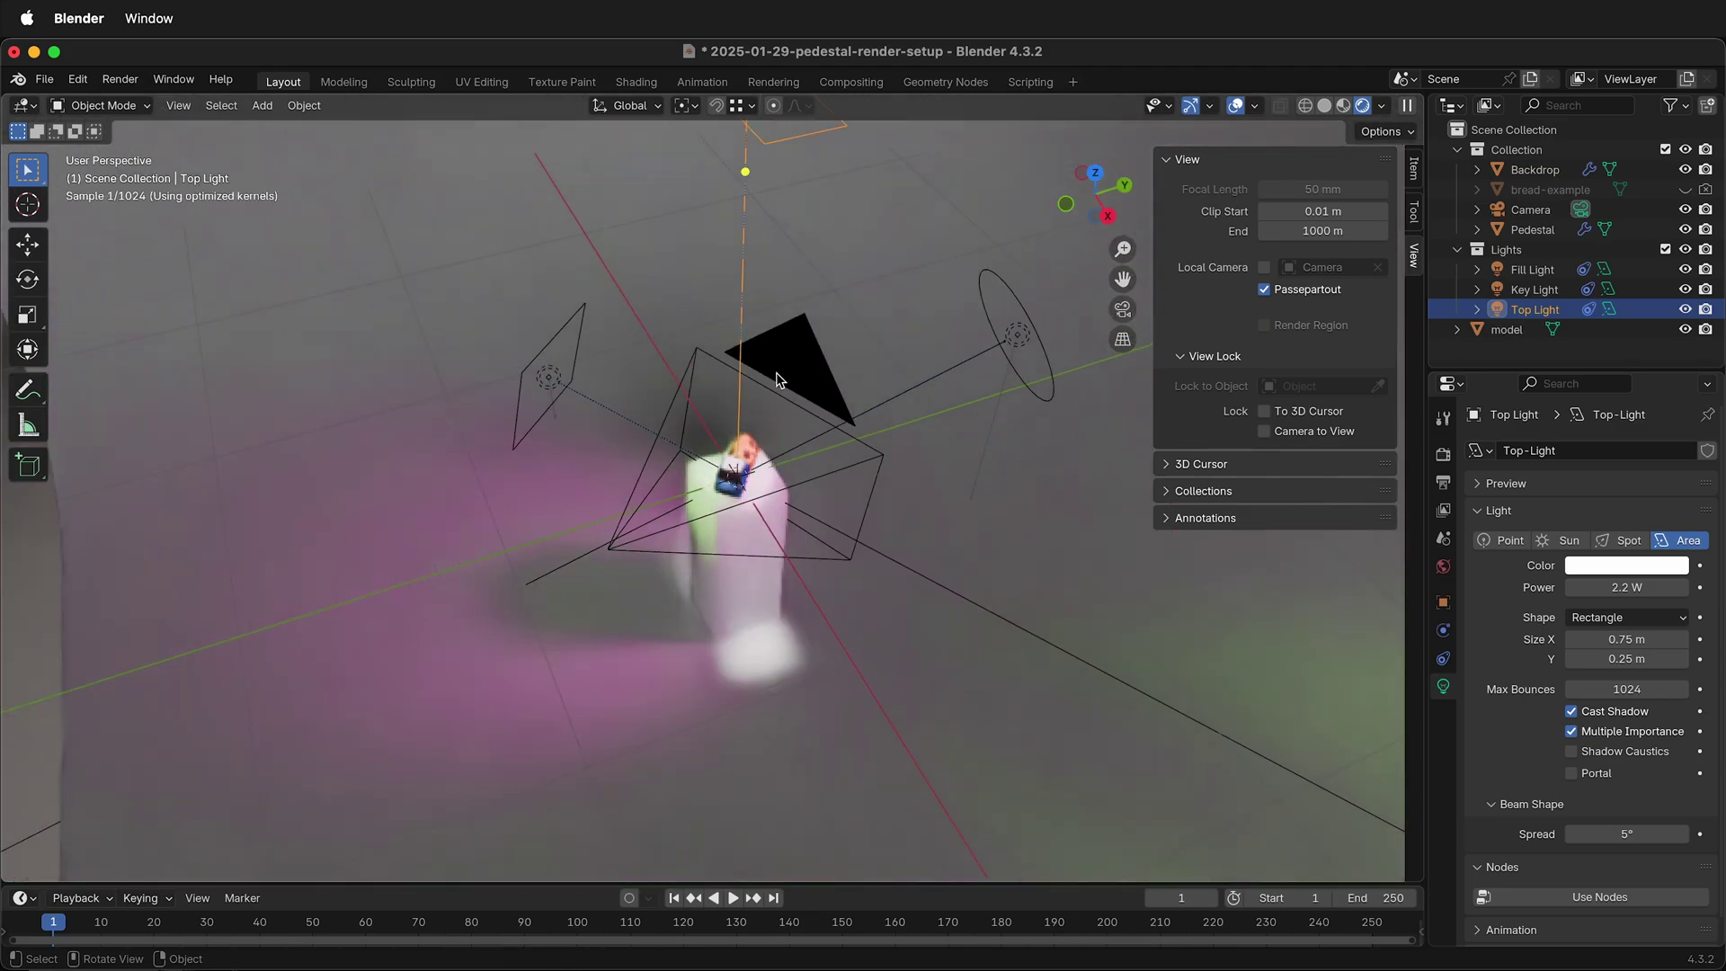
left_click(551, 385)
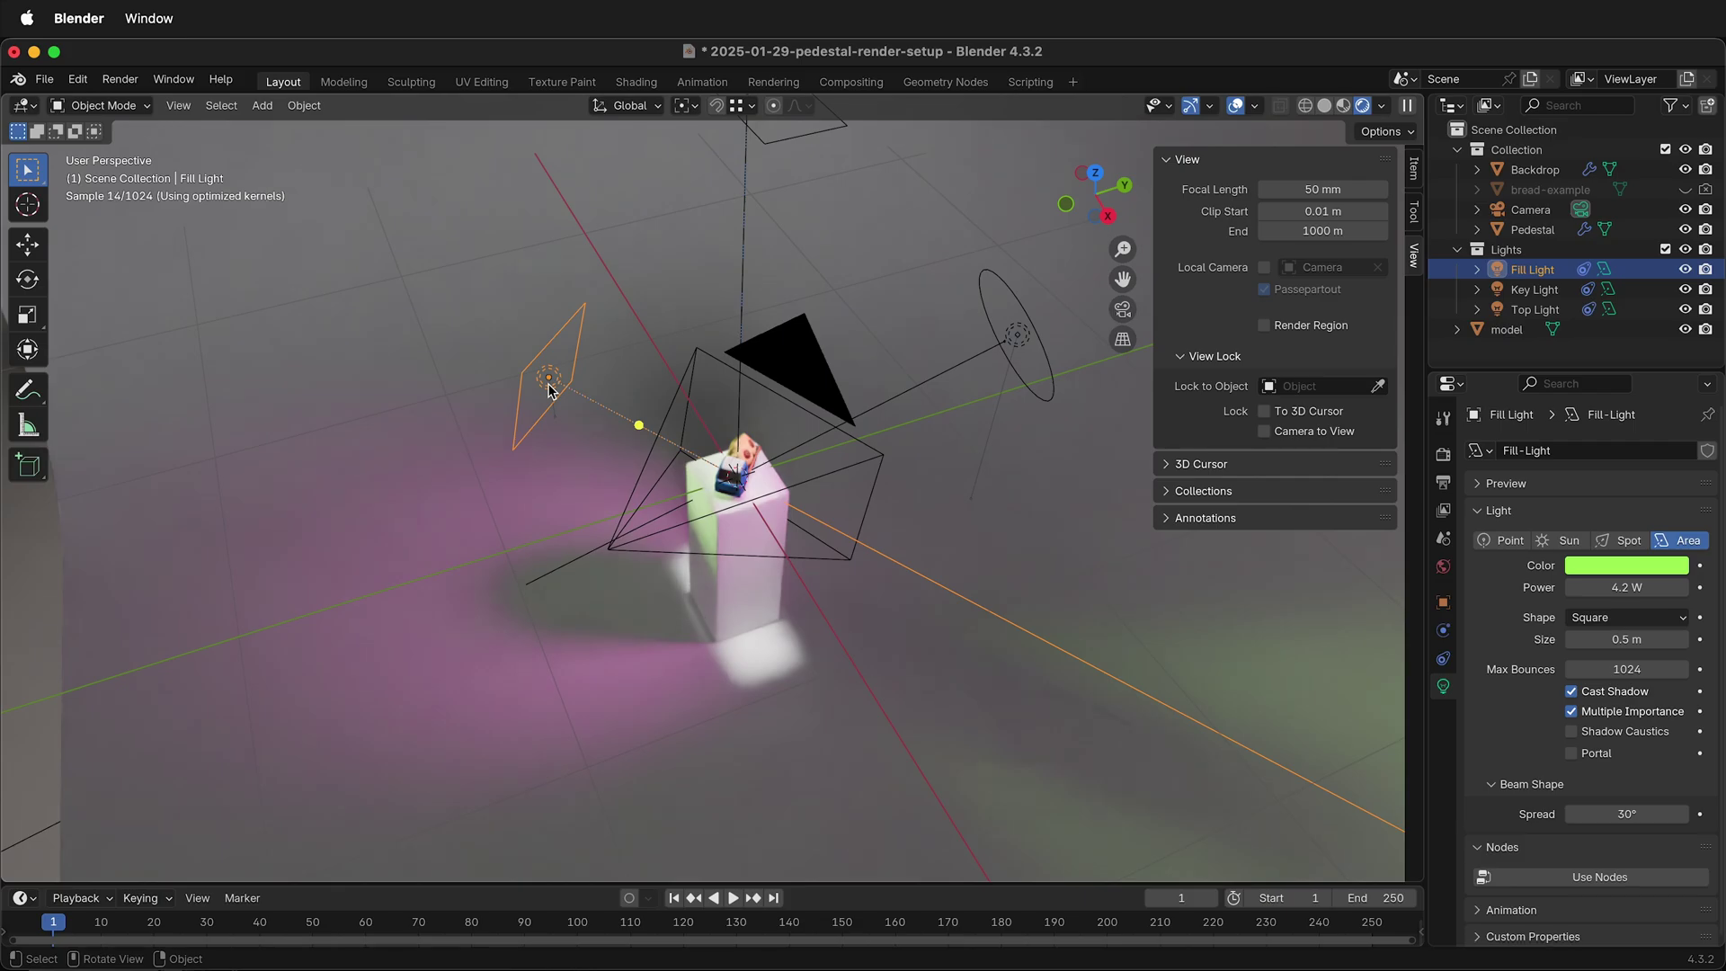
left_click_drag(548, 384, 586, 350)
In the top view, move the Fill Light about -0.078 m along the X axis only
left_click(1094, 175)
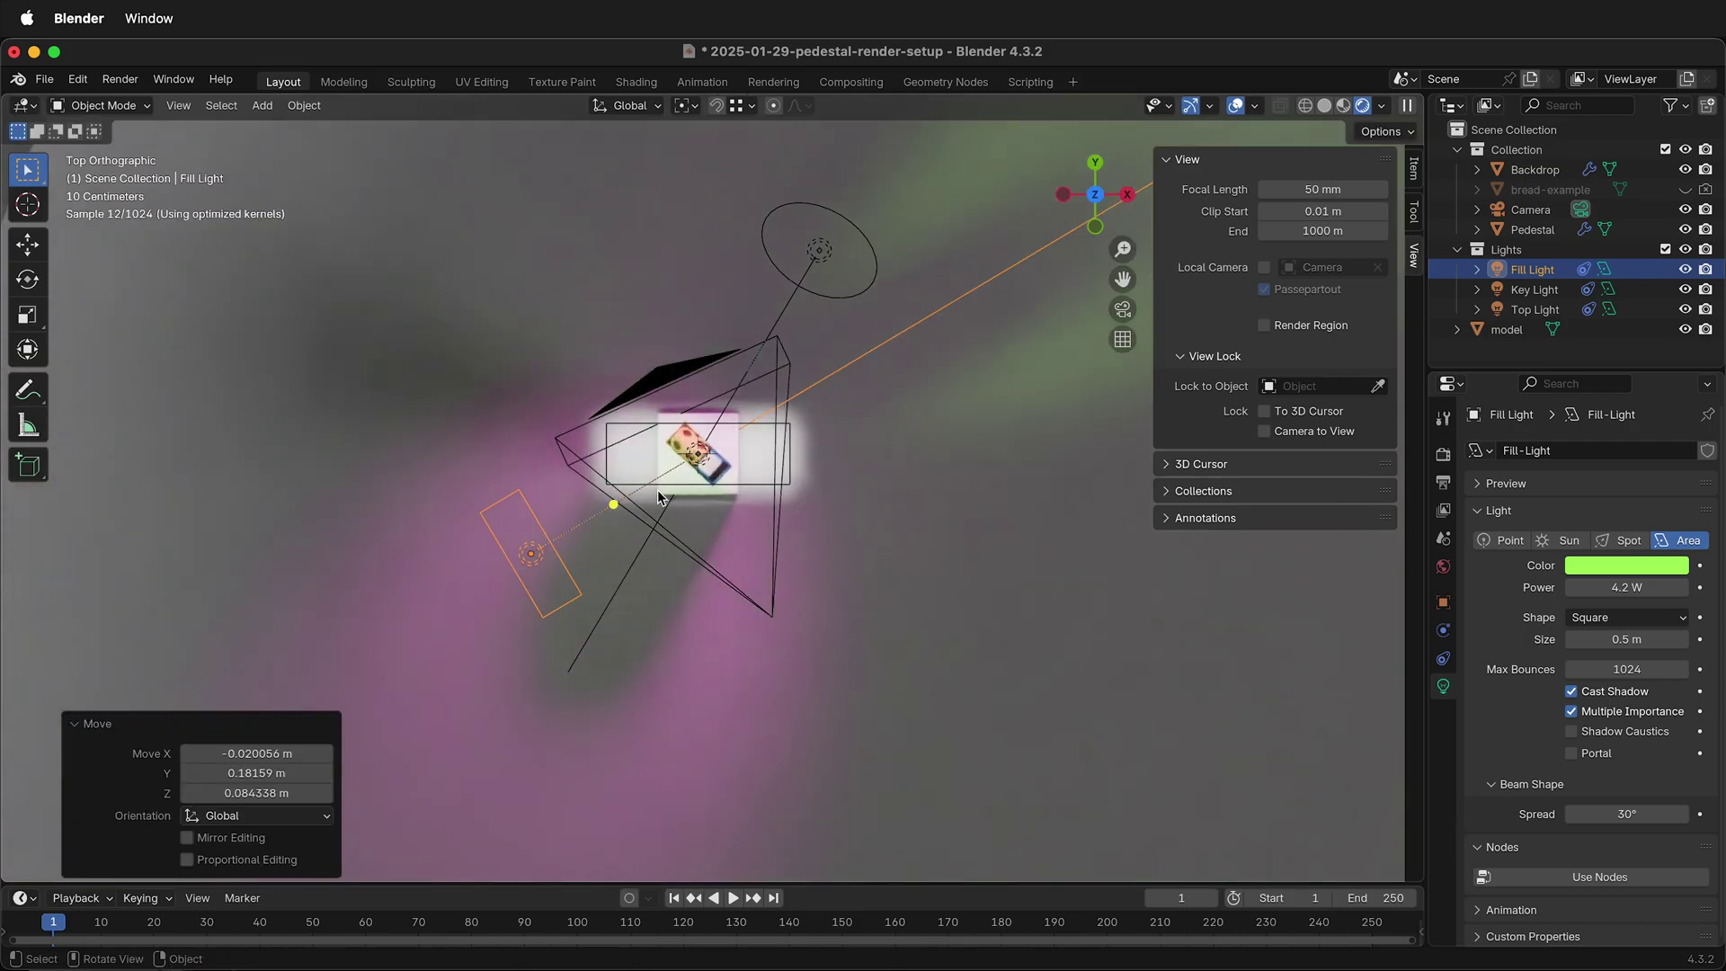
key("g")
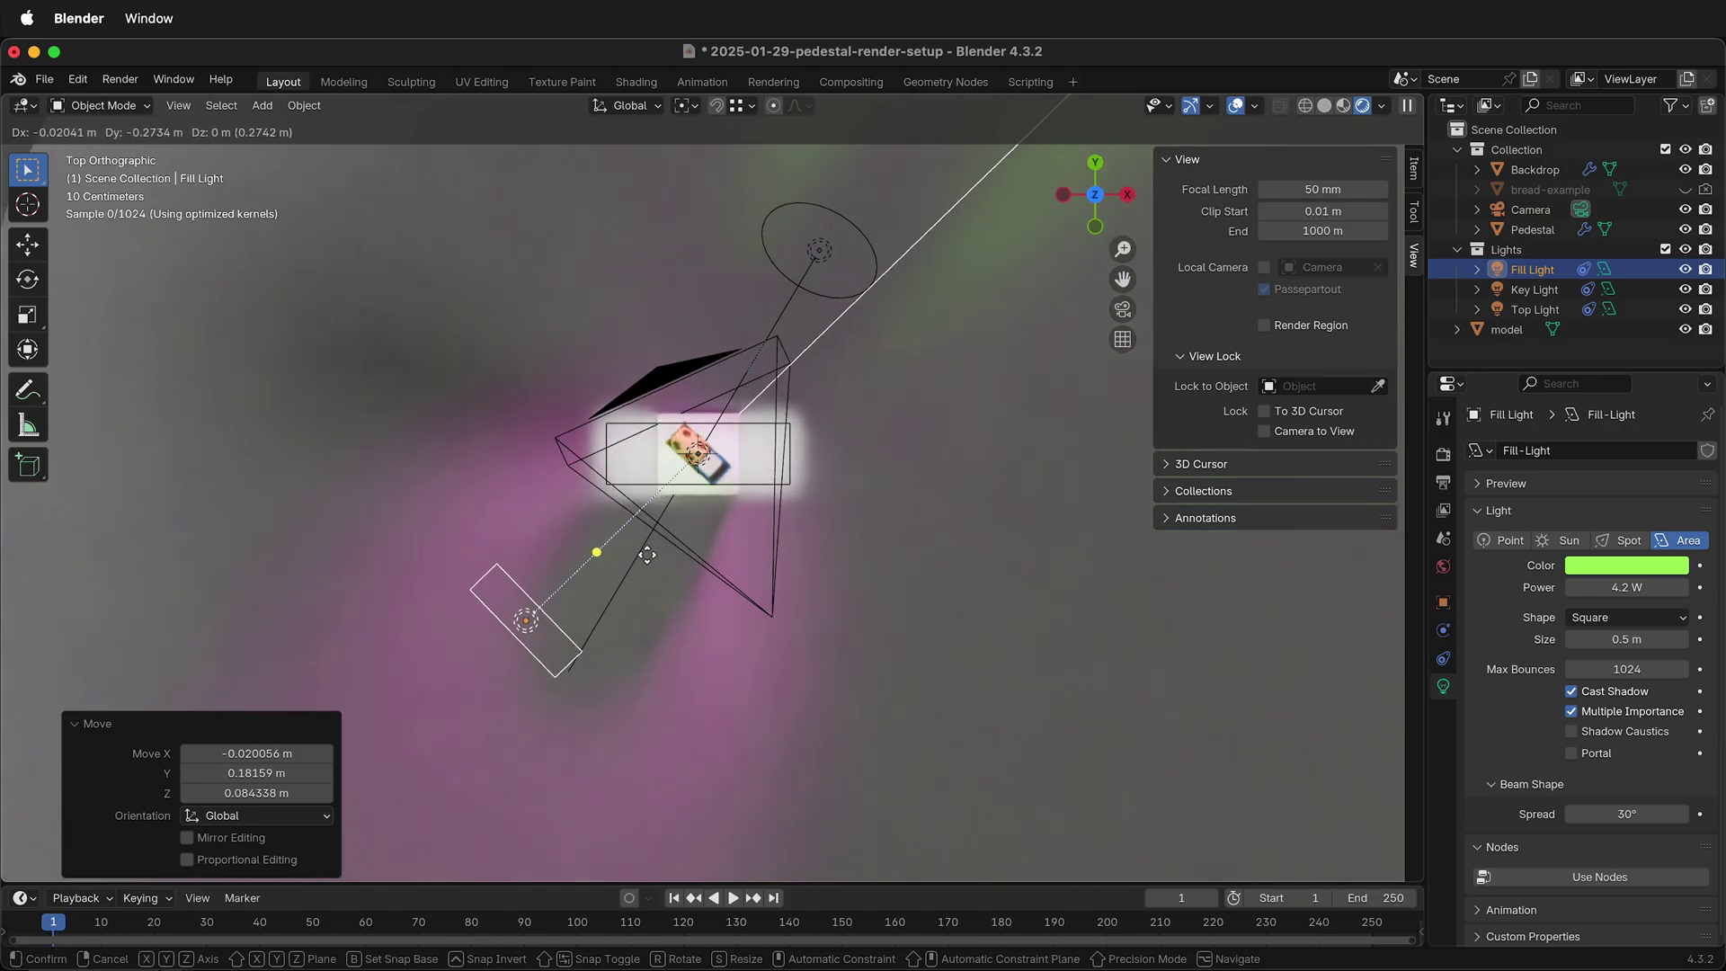
key("x")
left_click(638, 497)
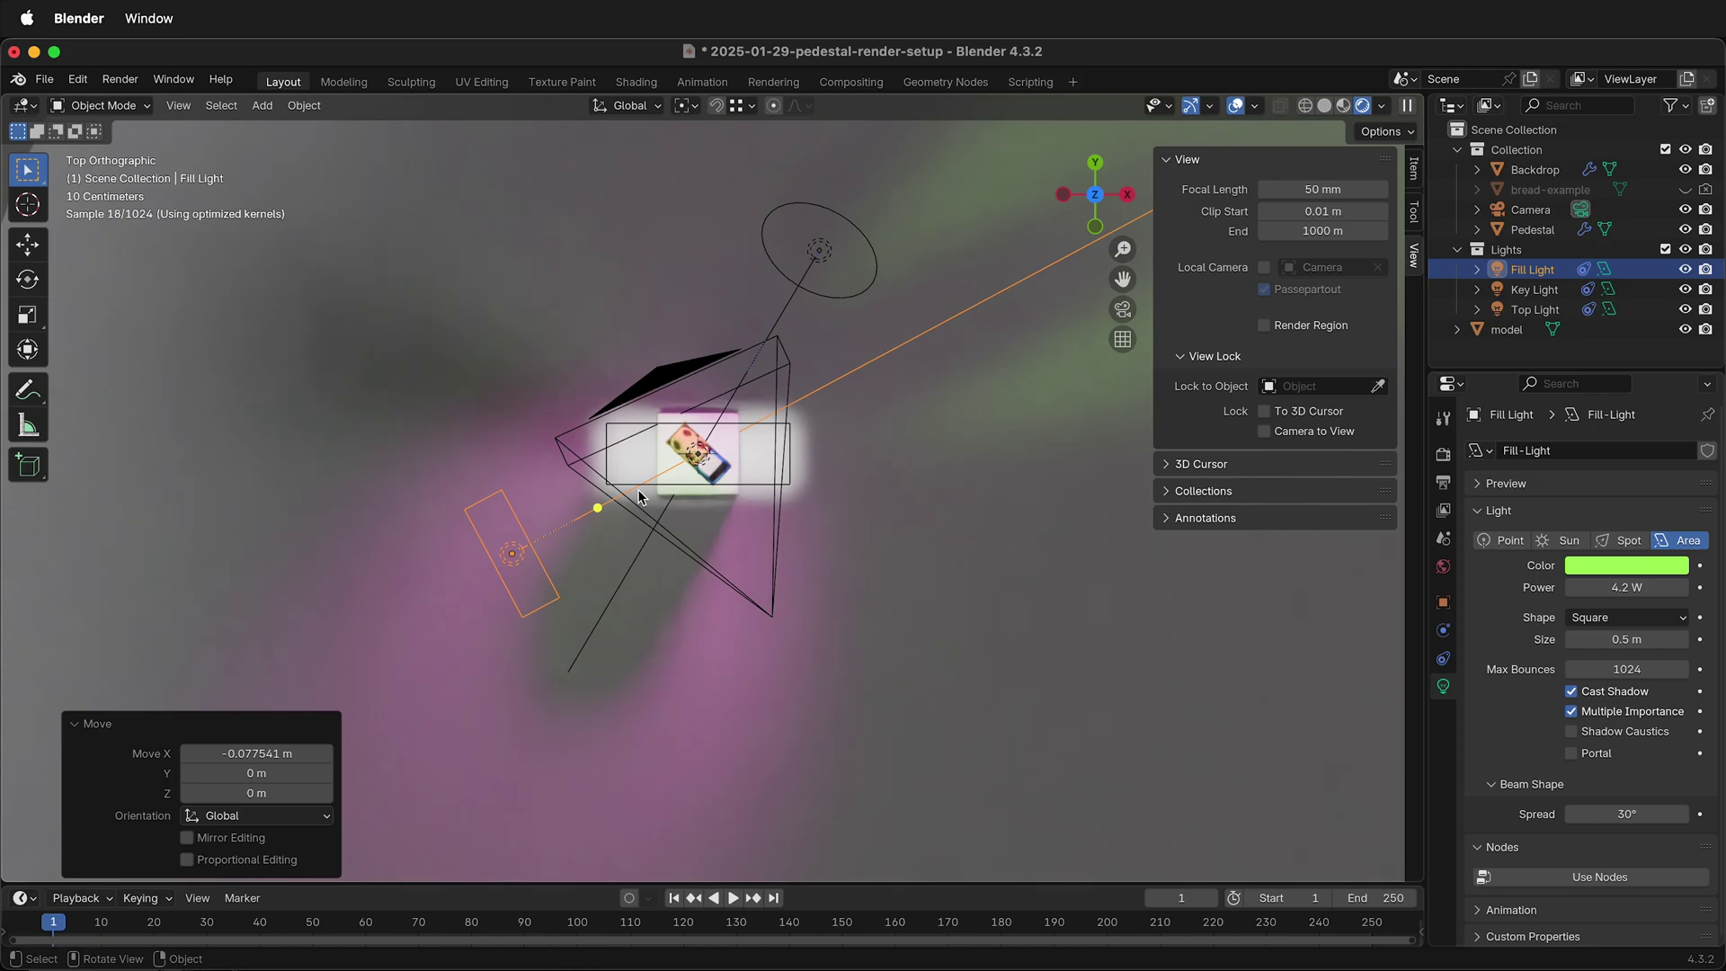
View the pedestal and truck in perspective with material preview shading
middle_click_drag(639, 497, 652, 526)
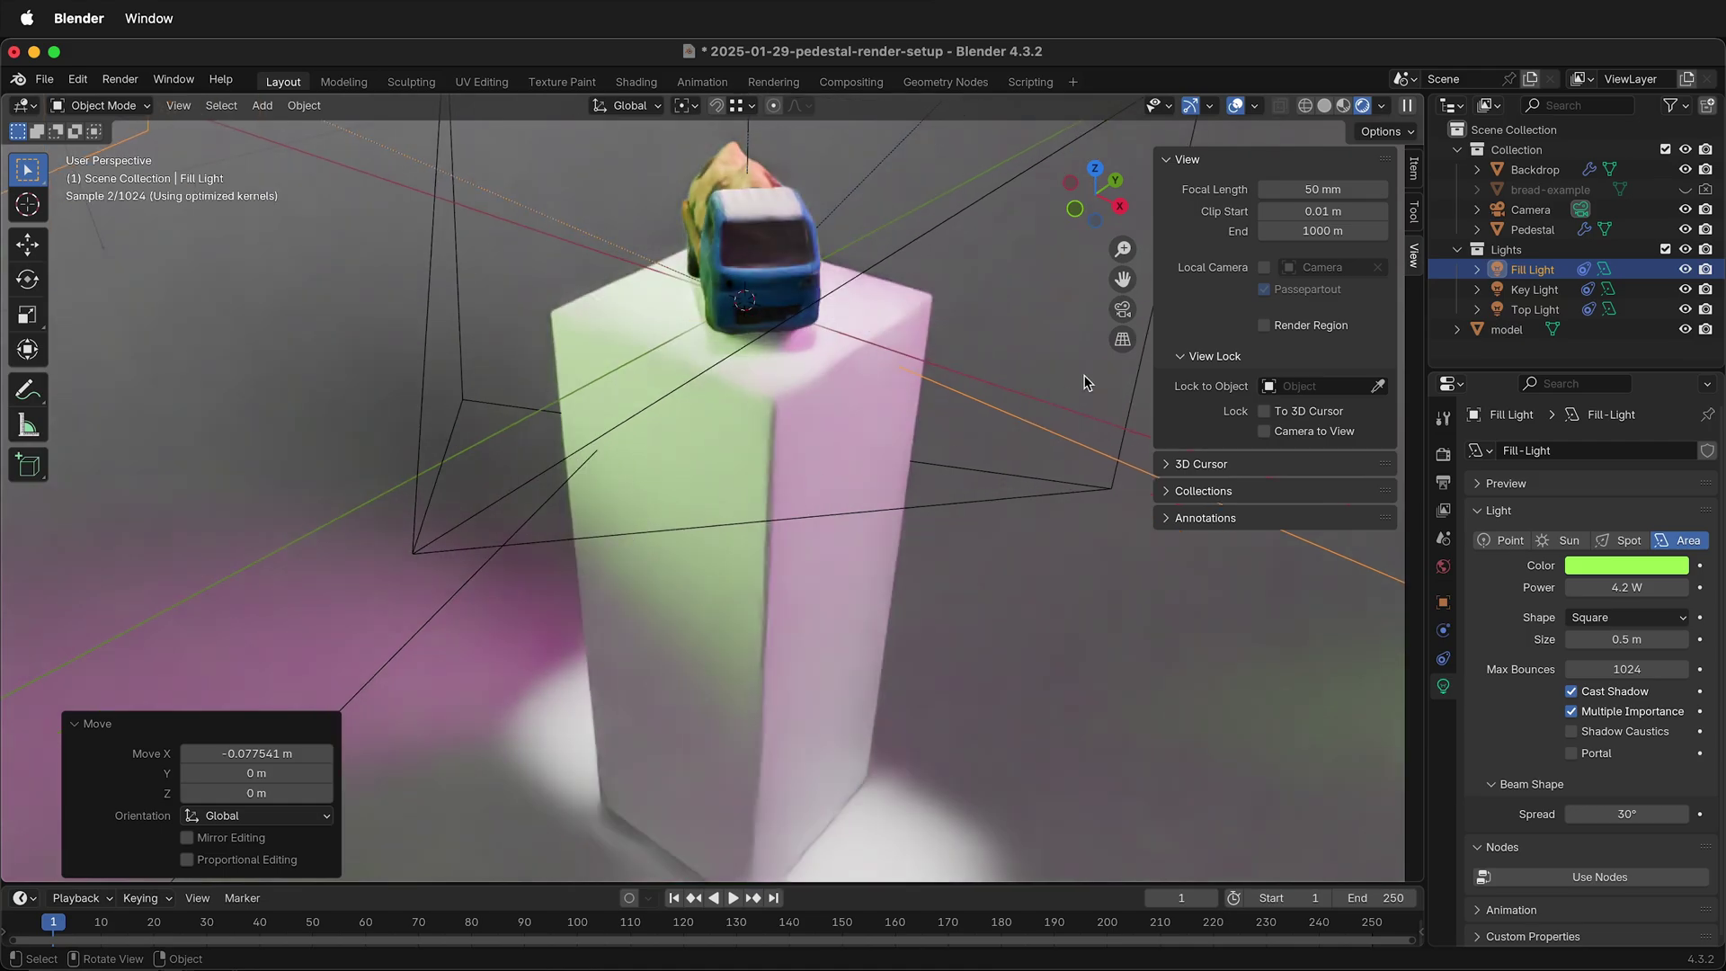
left_click(1343, 106)
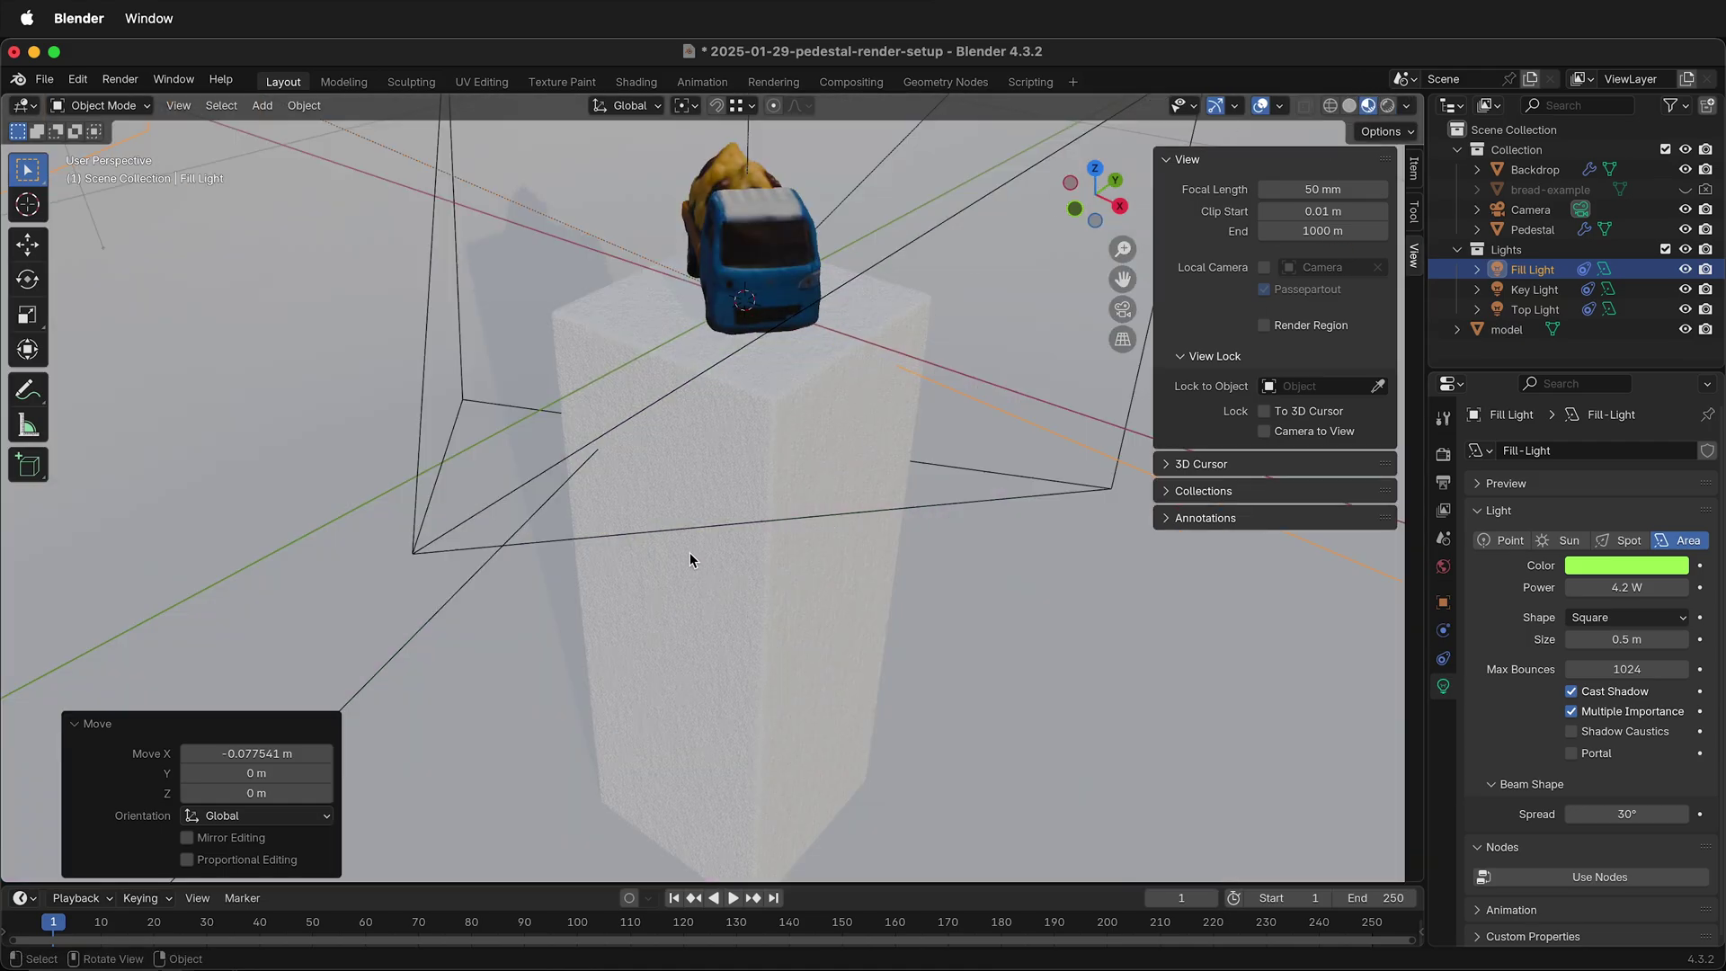